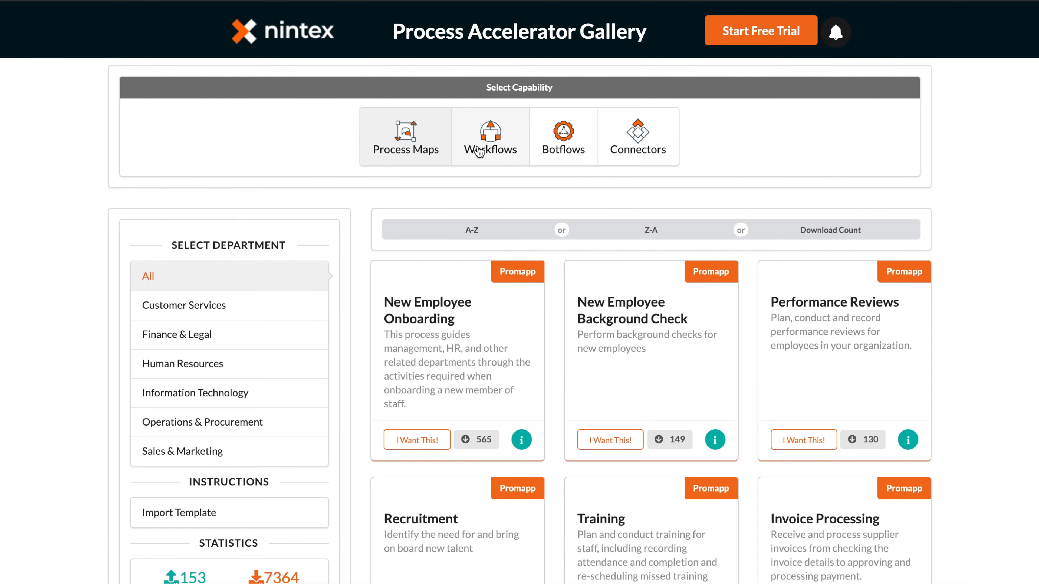
Show the Workflows templates for Nintex Workflow Cloud in the Process Accelerator Gallery and browse the list
{"action": "left_click", "coordinate": [480, 151]}
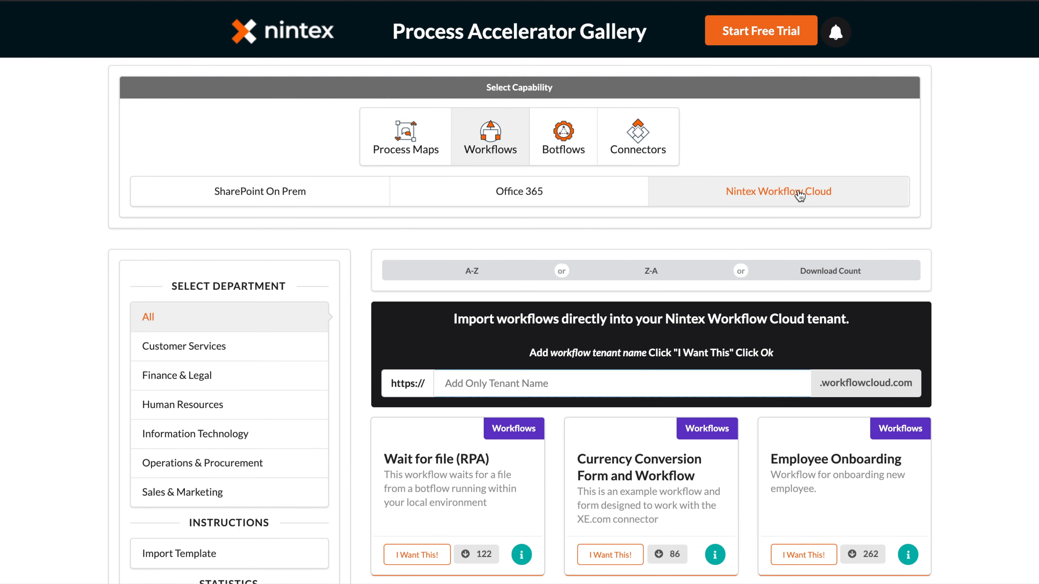
{"action": "scroll", "coordinate": [831, 215], "scroll_direction": "down", "scroll_amount": 15}
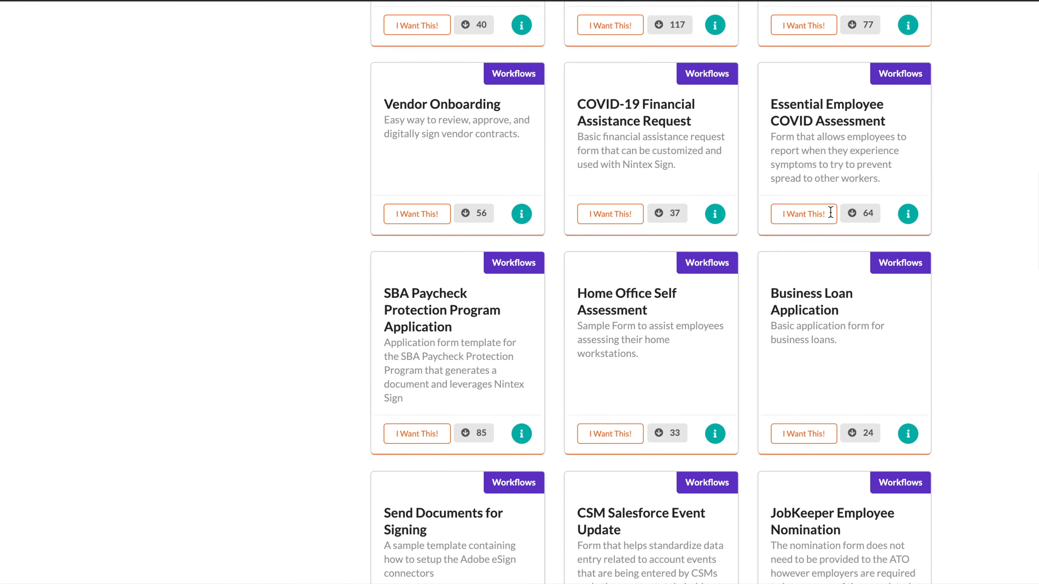
{"action": "scroll", "coordinate": [830, 211], "scroll_direction": "down", "scroll_amount": 10}
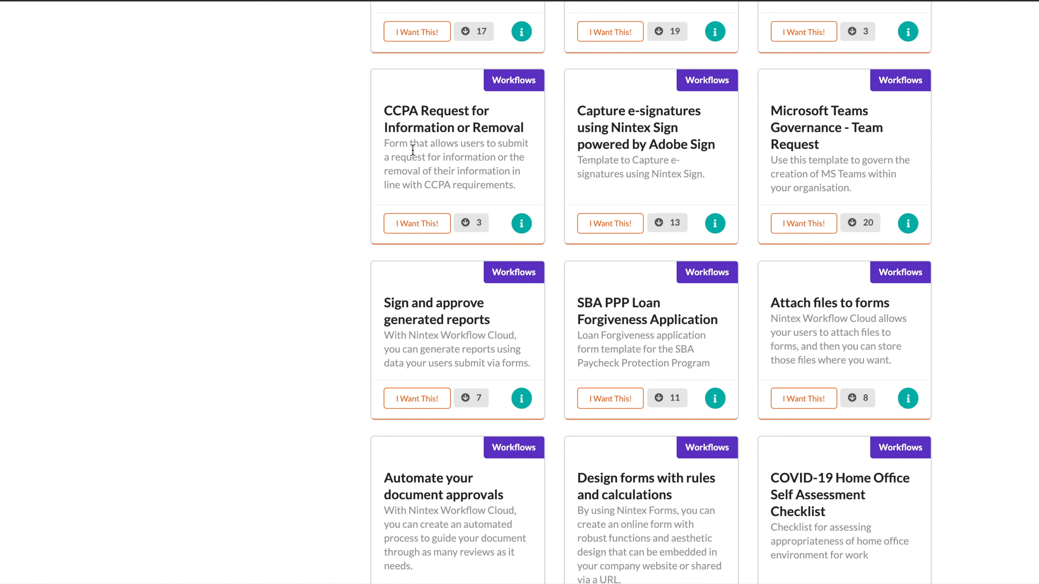
{"action": "scroll", "coordinate": [569, 176], "scroll_direction": "down", "scroll_amount": 10}
{"action": "scroll", "coordinate": [568, 176], "scroll_direction": "up", "scroll_amount": 15}
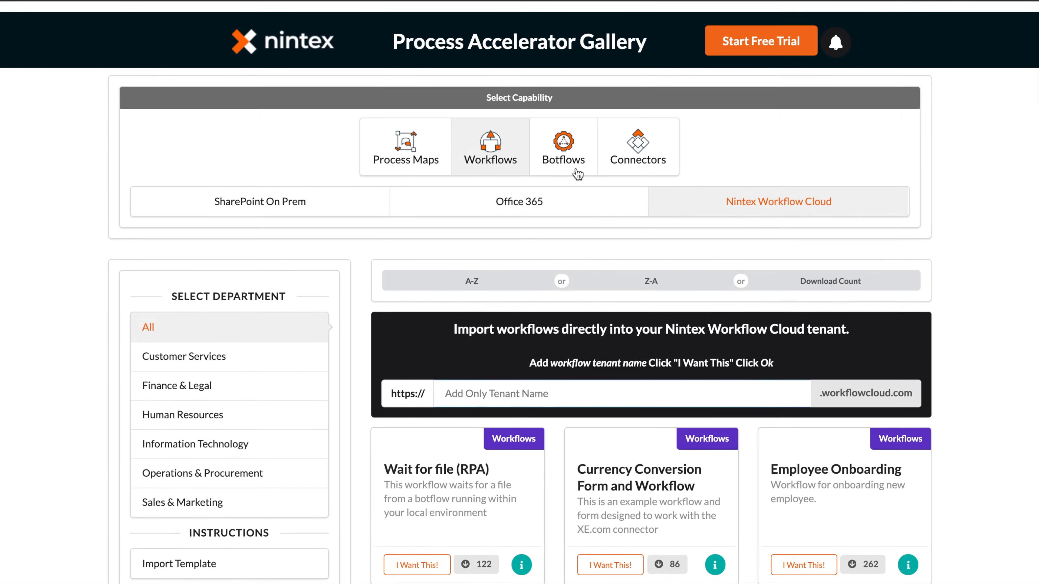
Paste the workflow tenant name and download the CCPA Request for Information or Removal template
{"action": "left_click", "coordinate": [535, 383]}
{"action": "type", "text": "ntx-successops"}
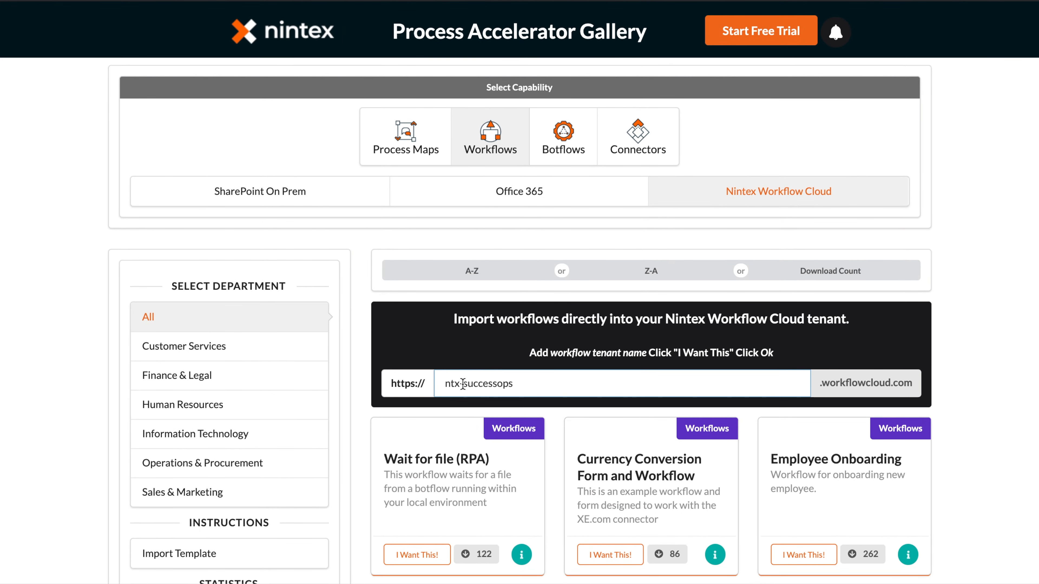
{"action": "scroll", "coordinate": [500, 387], "scroll_direction": "down", "scroll_amount": 15}
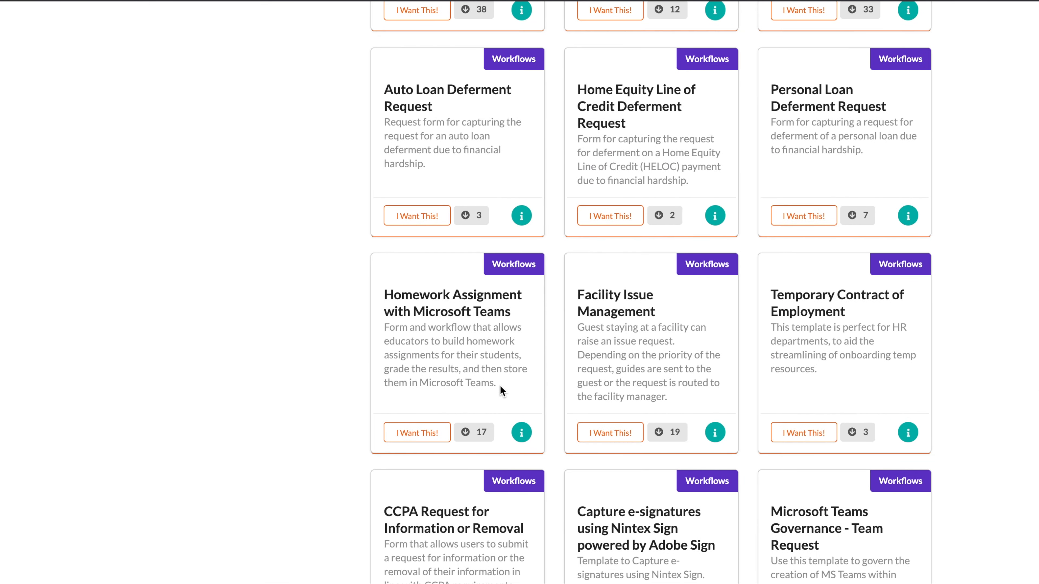
{"action": "scroll", "coordinate": [499, 385], "scroll_direction": "down", "scroll_amount": 7}
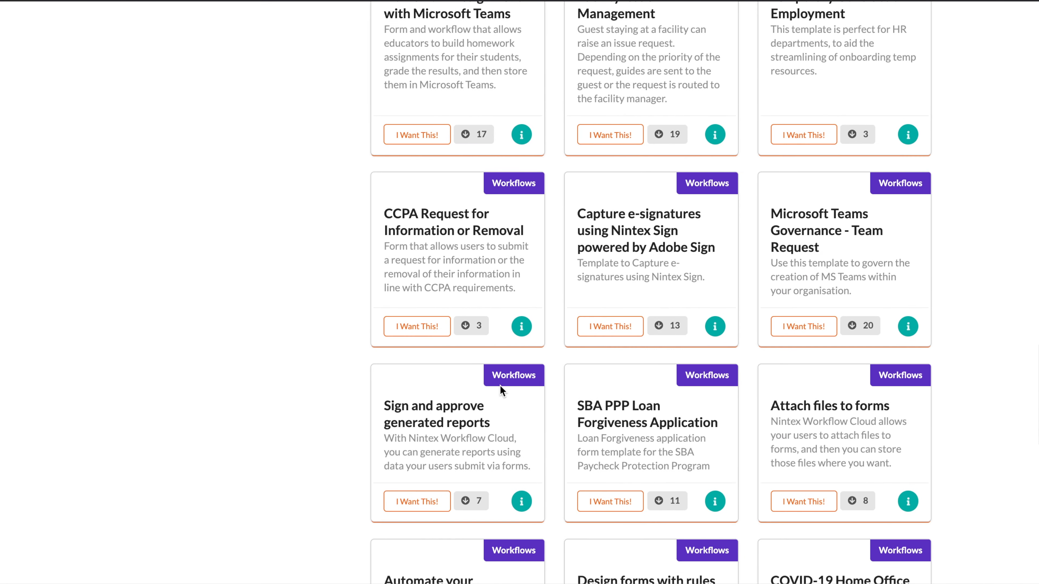
{"action": "left_click", "coordinate": [415, 326]}
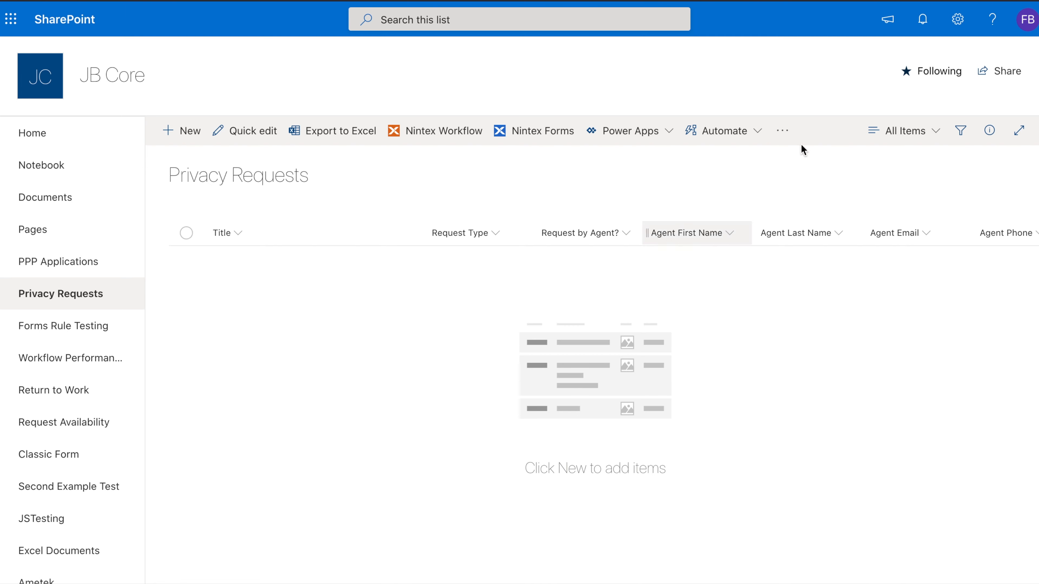
Open the Privacy Requests list settings and review its columns and their types
{"action": "left_click", "coordinate": [958, 19]}
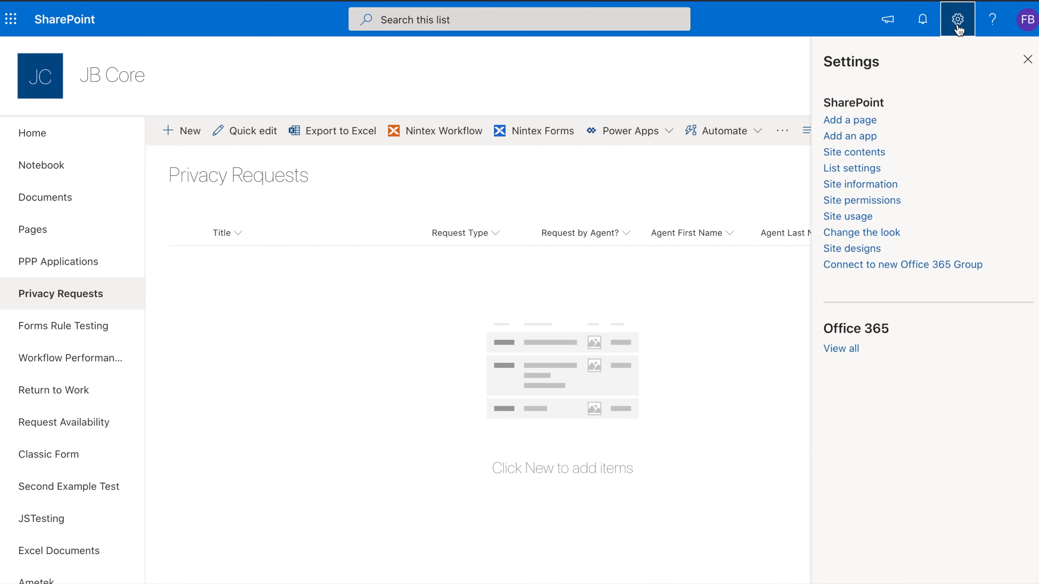
{"action": "left_click", "coordinate": [854, 170]}
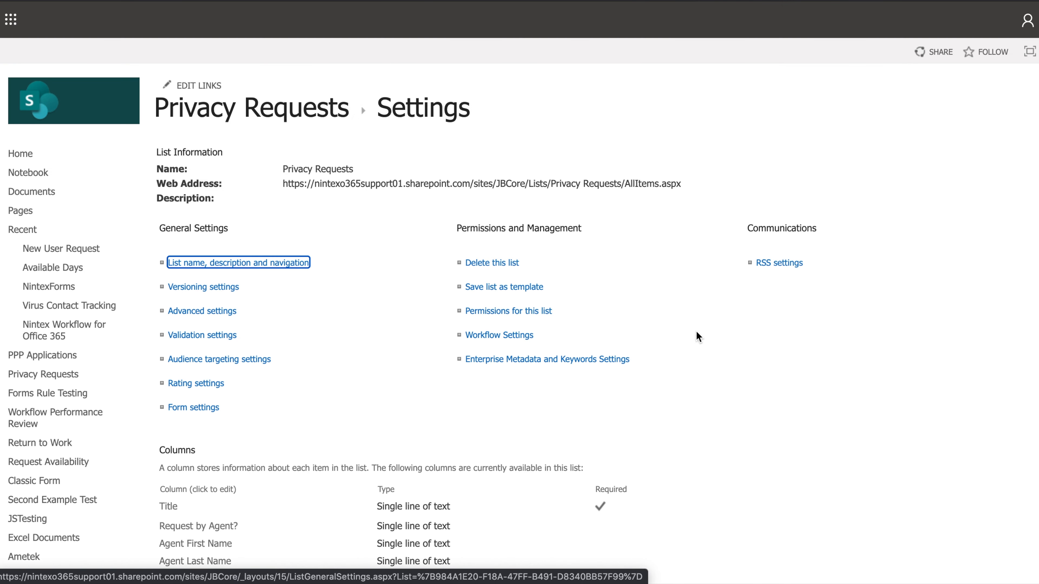
{"action": "scroll", "coordinate": [696, 332], "scroll_direction": "down", "scroll_amount": 10}
{"action": "scroll", "coordinate": [697, 332], "scroll_direction": "down", "scroll_amount": 1}
{"action": "scroll", "coordinate": [697, 332], "scroll_direction": "up", "scroll_amount": 1}
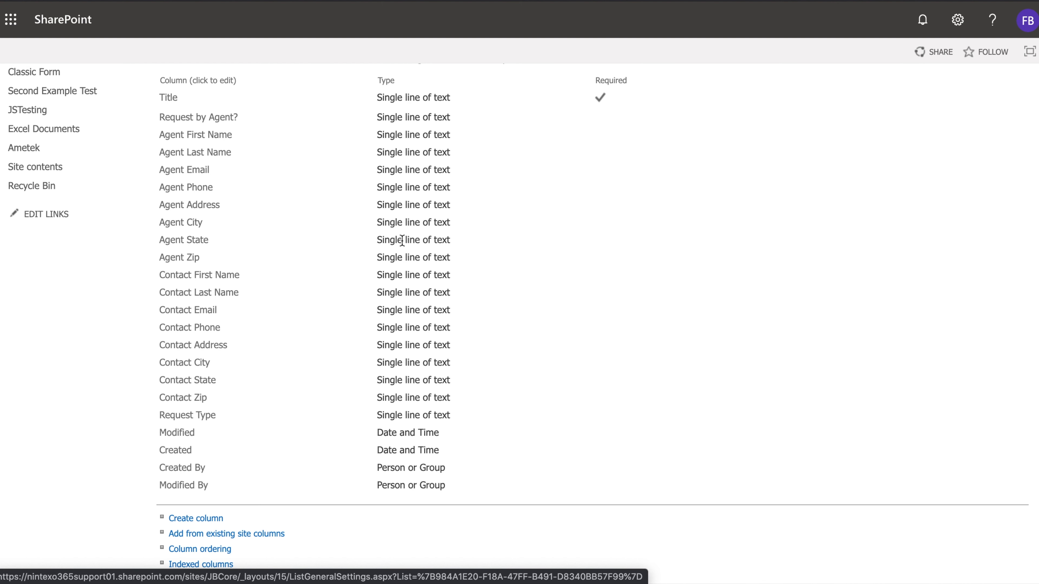
{"action": "scroll", "coordinate": [402, 241], "scroll_direction": "up", "scroll_amount": 5}
Return to the Privacy Requests list and scroll through its column headers
{"action": "key", "text": "super+Left"}
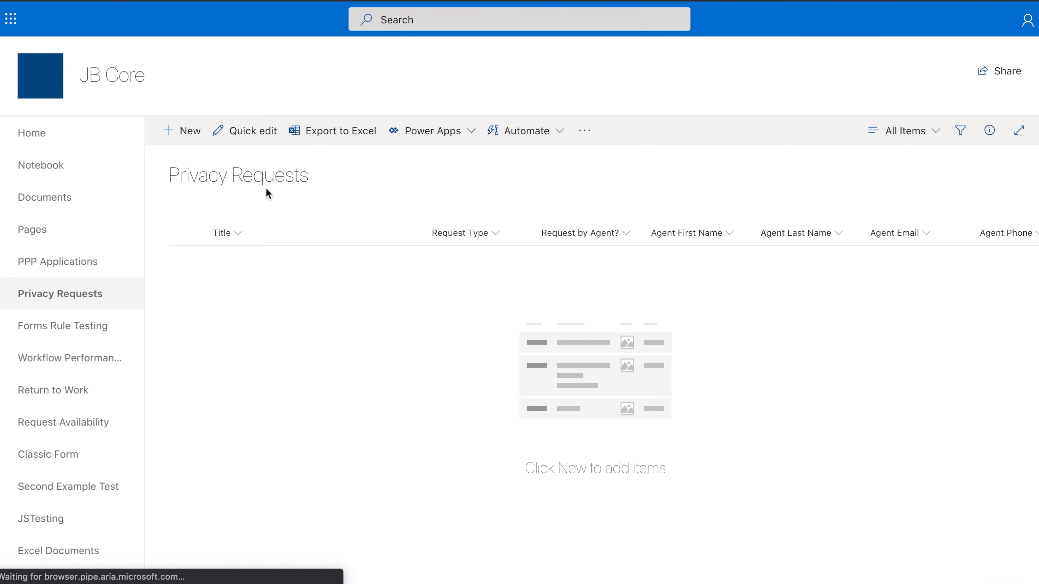
{"action": "scroll", "coordinate": [443, 293], "scroll_direction": "right", "scroll_amount": 10}
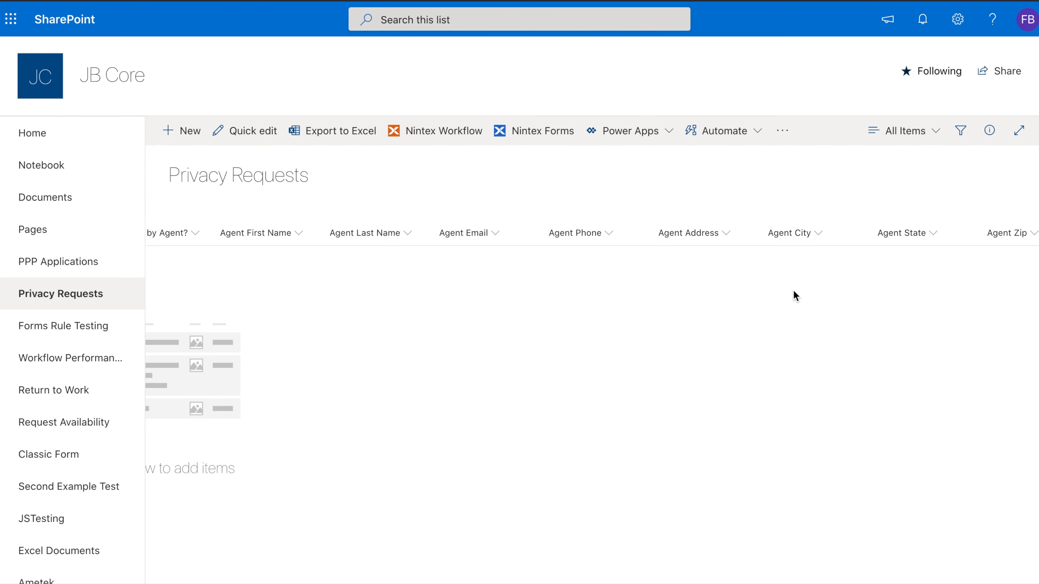
{"action": "scroll", "coordinate": [793, 290], "scroll_direction": "right", "scroll_amount": 10}
{"action": "scroll", "coordinate": [547, 271], "scroll_direction": "right", "scroll_amount": 10}
{"action": "scroll", "coordinate": [860, 262], "scroll_direction": "right", "scroll_amount": 8}
{"action": "scroll", "coordinate": [860, 263], "scroll_direction": "left", "scroll_amount": 20}
{"action": "scroll", "coordinate": [860, 264], "scroll_direction": "left", "scroll_amount": 10}
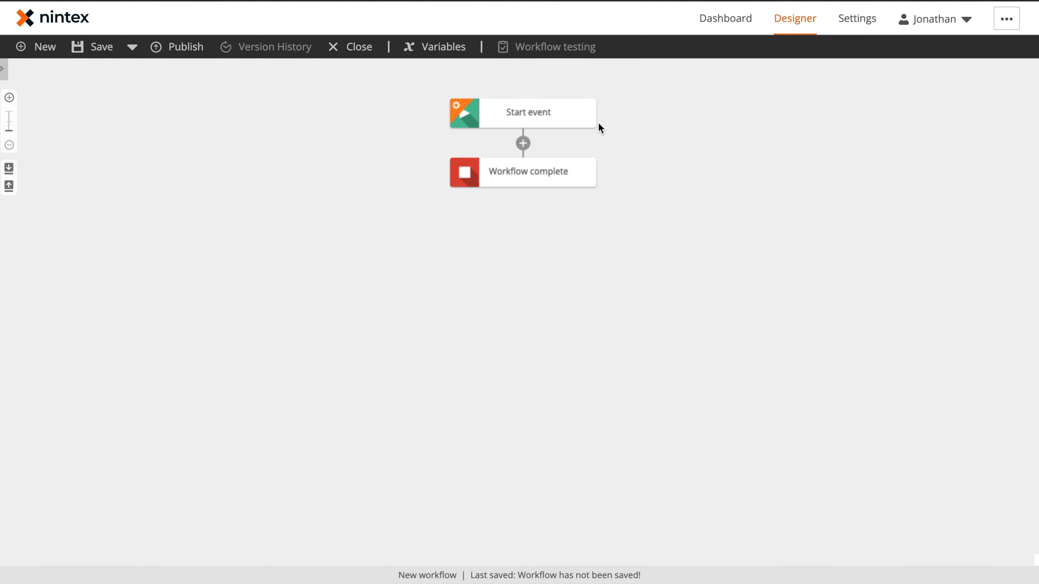
Set the workflow's start event to start from a form available to anyone with the form URL
{"action": "left_click", "coordinate": [518, 116]}
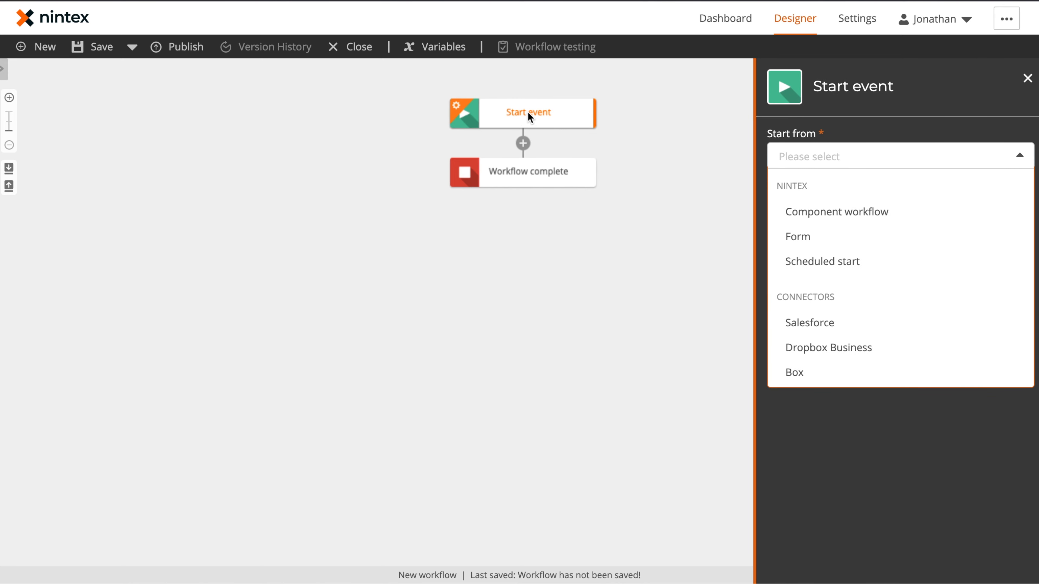
{"action": "left_click", "coordinate": [814, 237]}
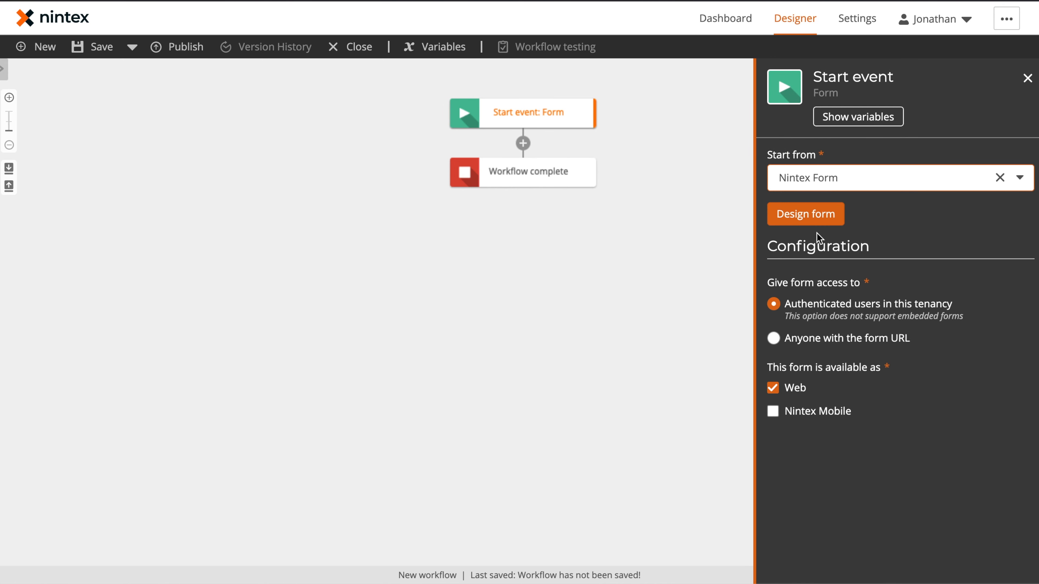
{"action": "left_click", "coordinate": [815, 339]}
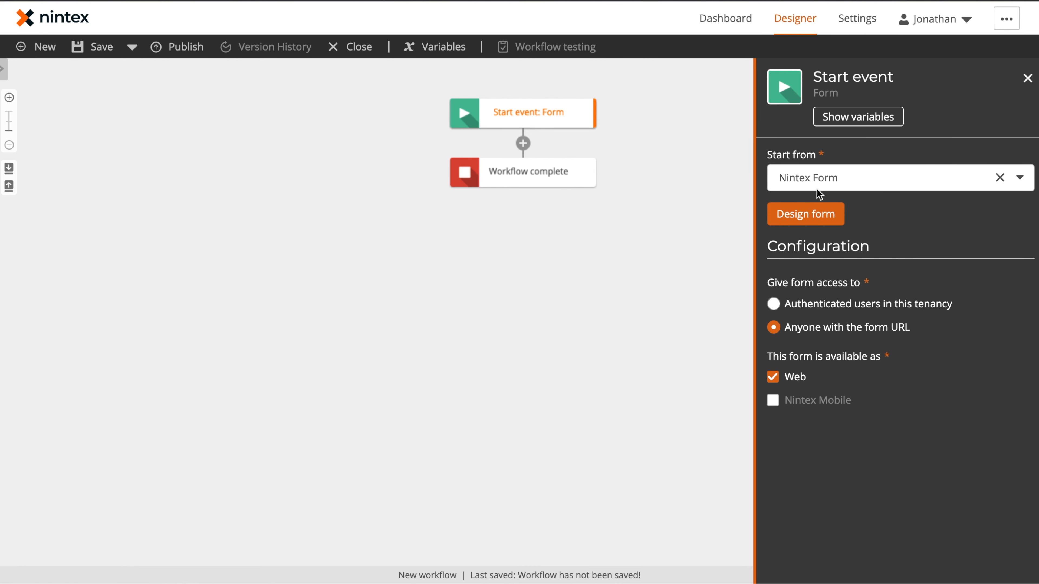
Open the form designer, add a Label control to the form and name it Title
{"action": "left_click", "coordinate": [818, 216]}
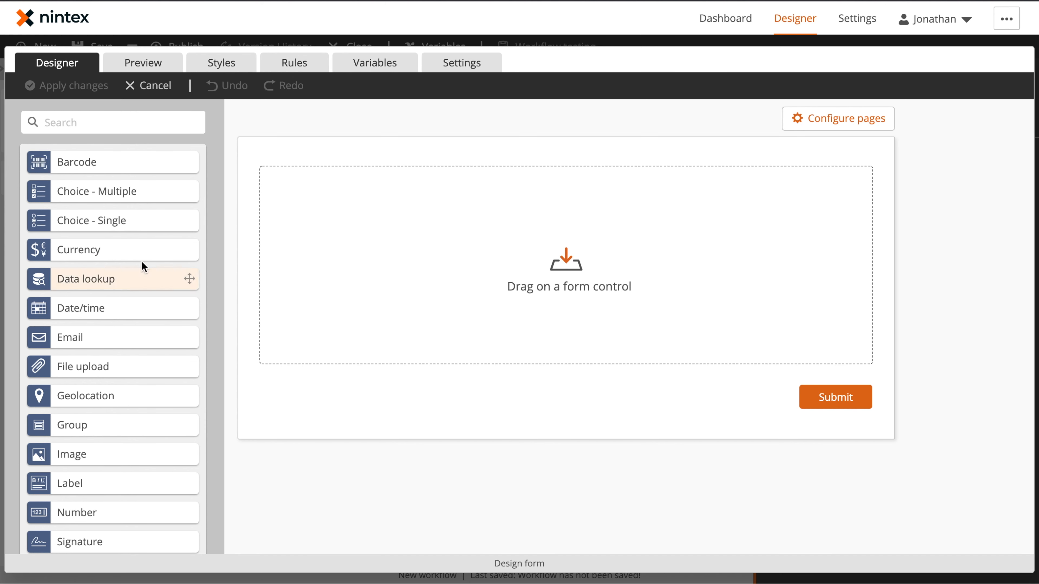
{"action": "left_click_drag", "start_coordinate": [79, 487], "coordinate": [524, 216]}
{"action": "left_click", "coordinate": [587, 189]}
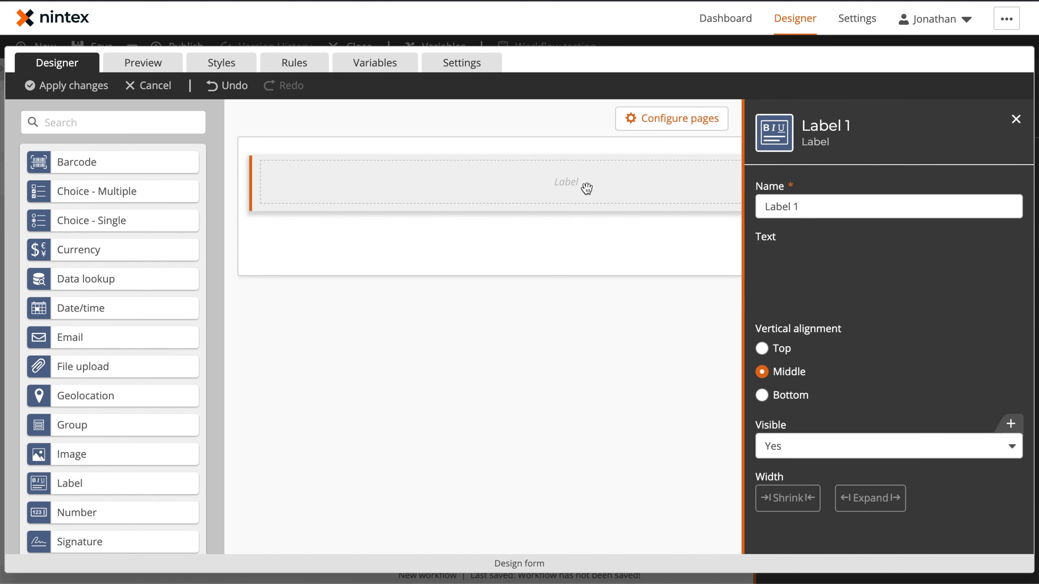
{"action": "triple_click", "coordinate": [842, 207]}
{"action": "type", "text": "Title"}
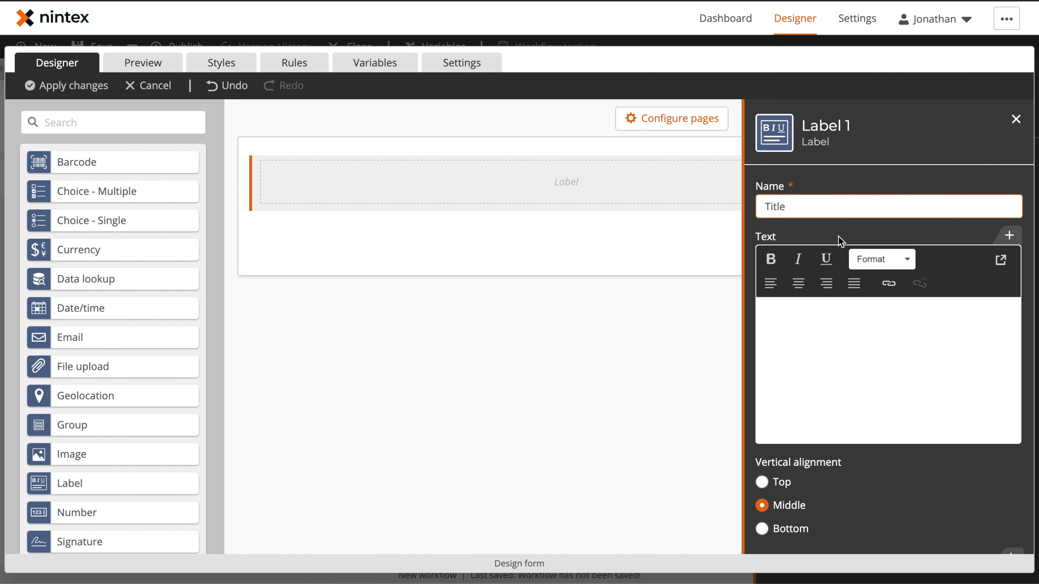
Enter the label text Consumer Privacy Request Form and format it as Heading 1
{"action": "left_click", "coordinate": [821, 321]}
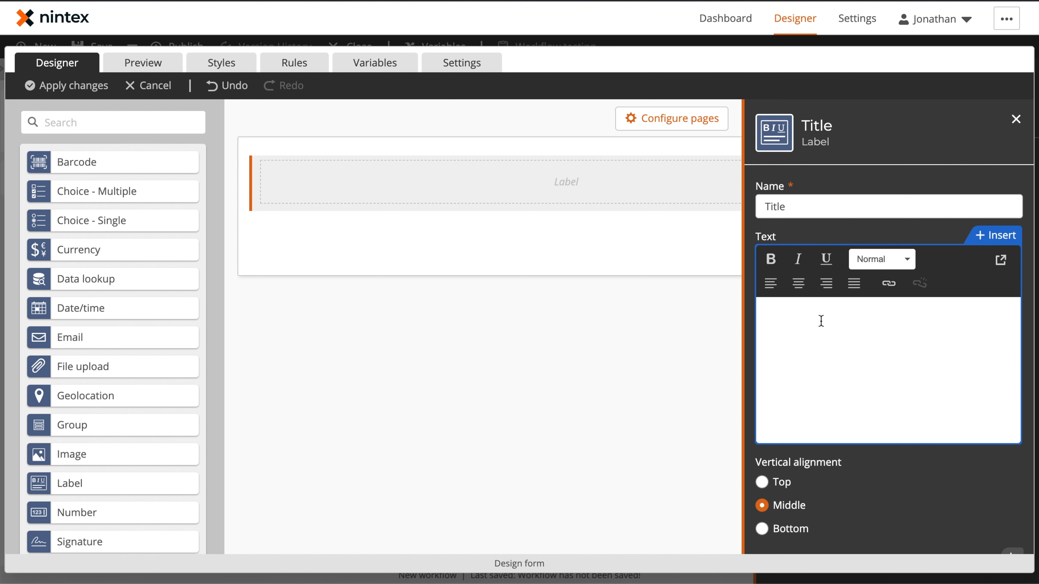
{"action": "type", "text": "Consumer Privacy Request Form"}
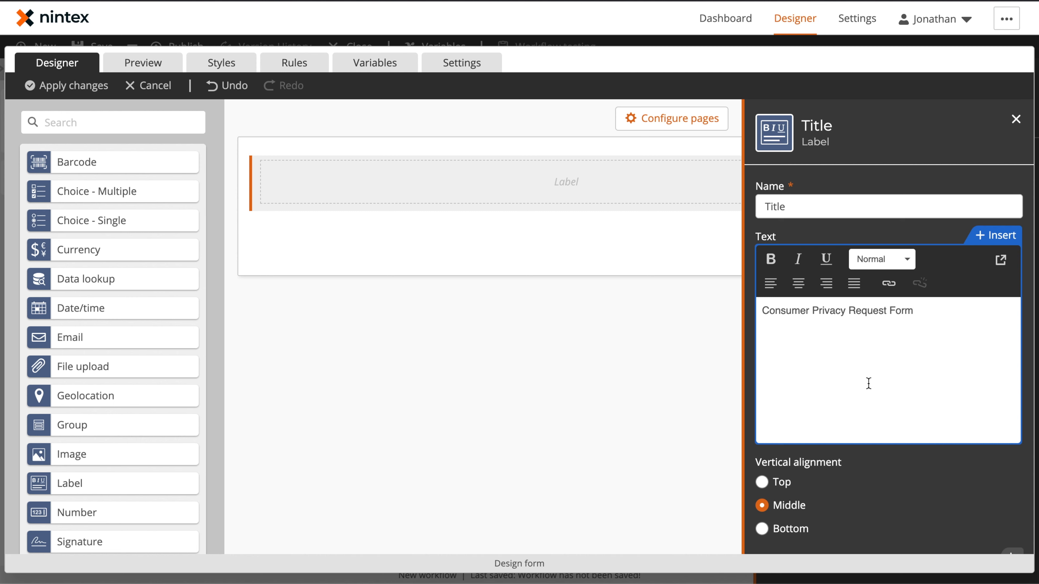
{"action": "triple_click", "coordinate": [868, 312]}
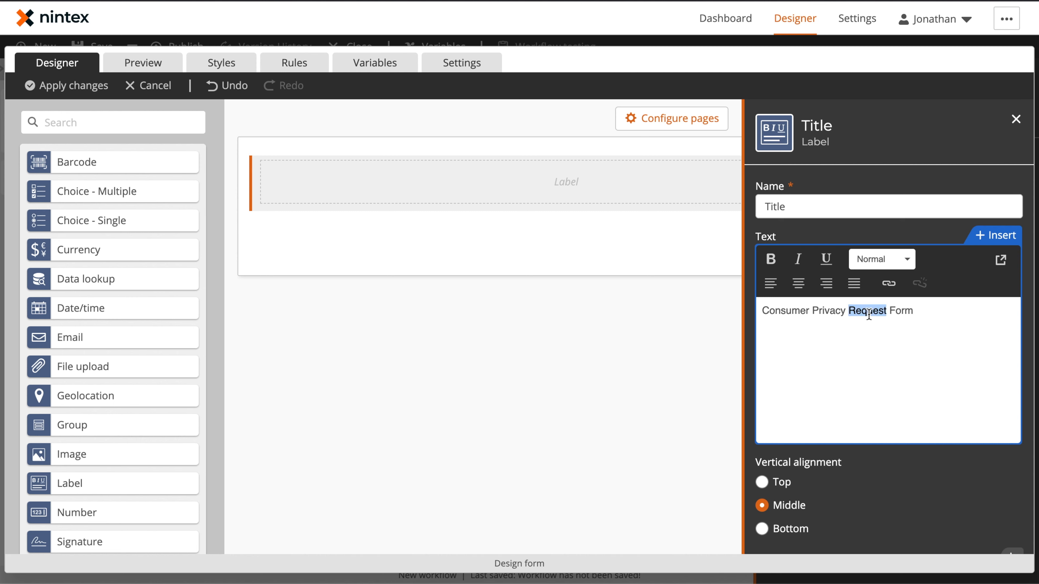
{"action": "left_click", "coordinate": [896, 262]}
{"action": "left_click", "coordinate": [918, 328]}
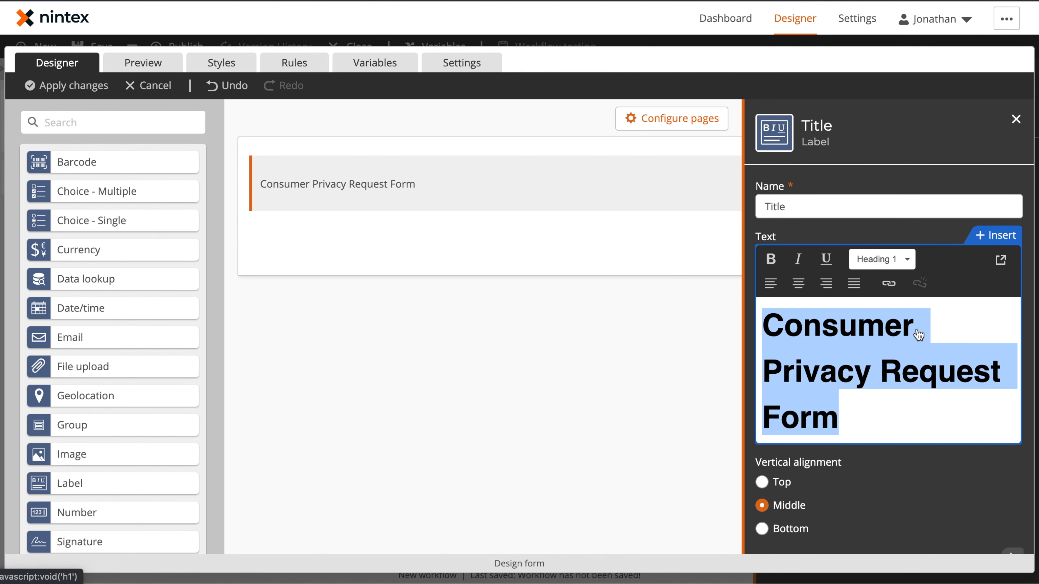
{"action": "left_click", "coordinate": [940, 156]}
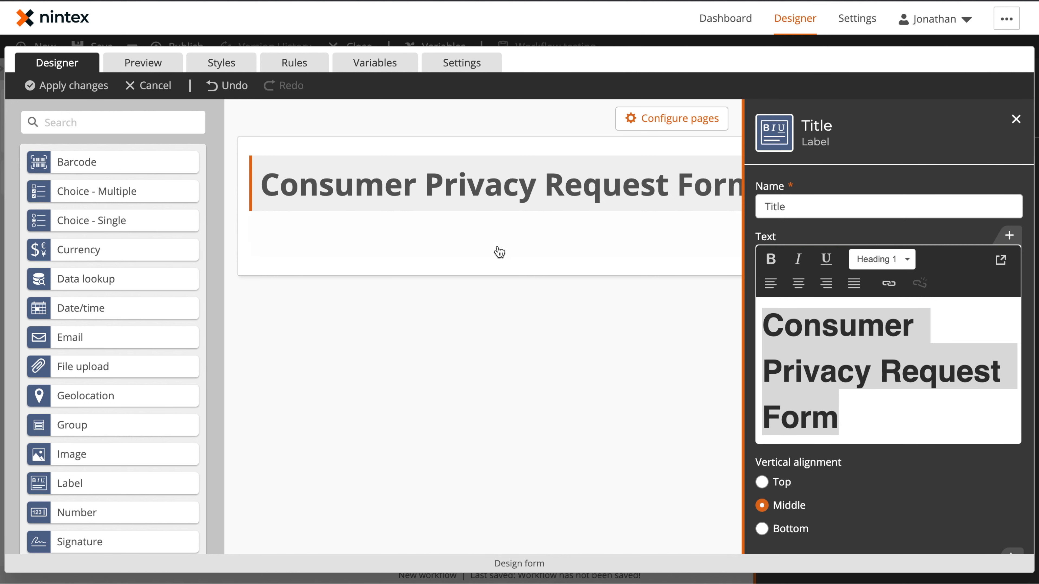
{"action": "left_click", "coordinate": [503, 307]}
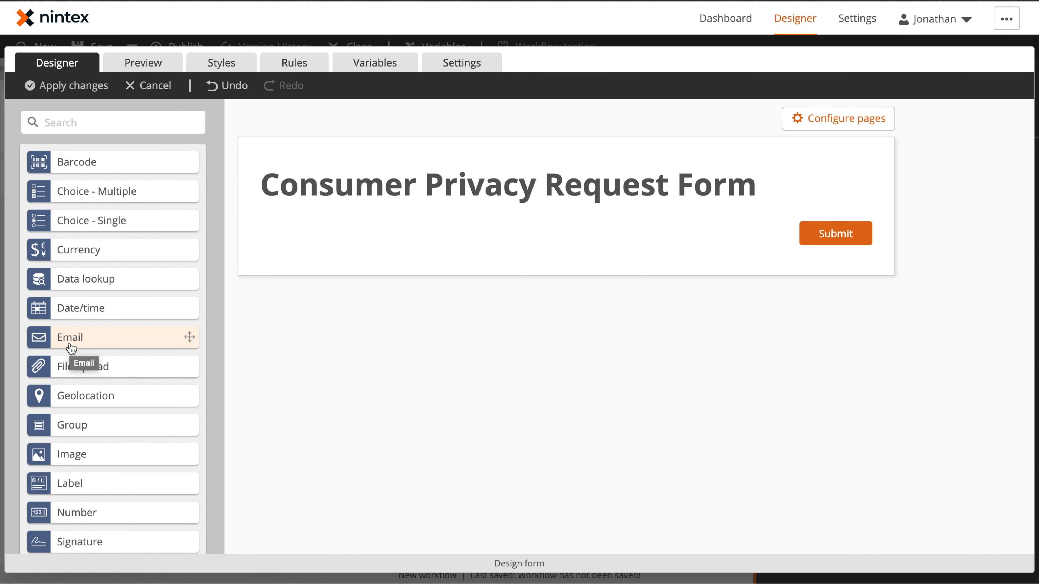
Add a second Label control below the title and name it Instructions
{"action": "left_click_drag", "start_coordinate": [95, 484], "coordinate": [524, 223]}
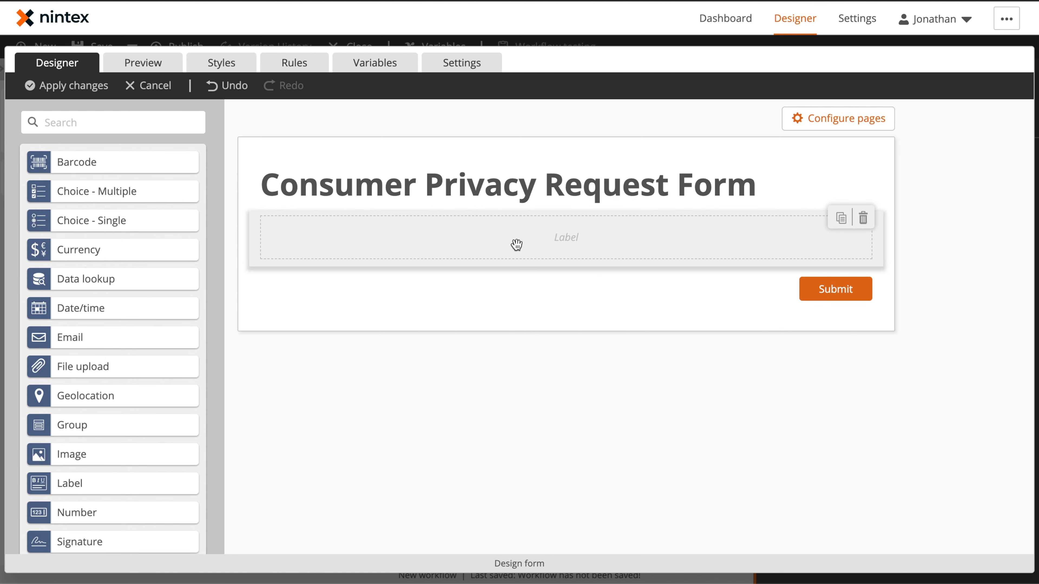
{"action": "left_click", "coordinate": [516, 245]}
{"action": "left_click", "coordinate": [820, 207]}
{"action": "triple_click", "coordinate": [821, 208]}
{"action": "type", "text": "Inst"}
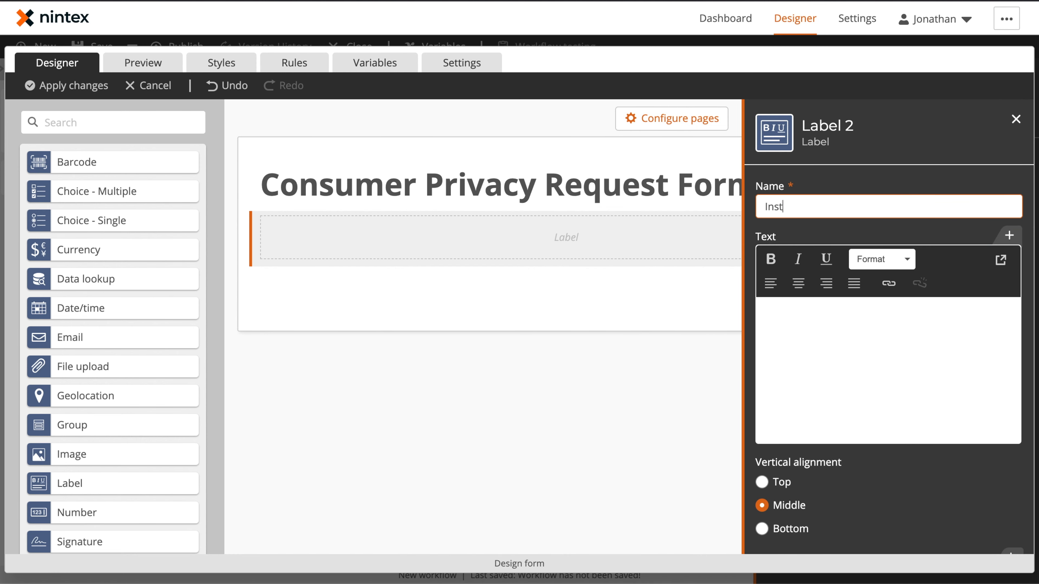
{"action": "type", "text": "ructions"}
Paste the CCPA instructions text into the Instructions label's text
{"action": "left_click", "coordinate": [872, 387]}
{"action": "key", "text": "ctrl+v"}
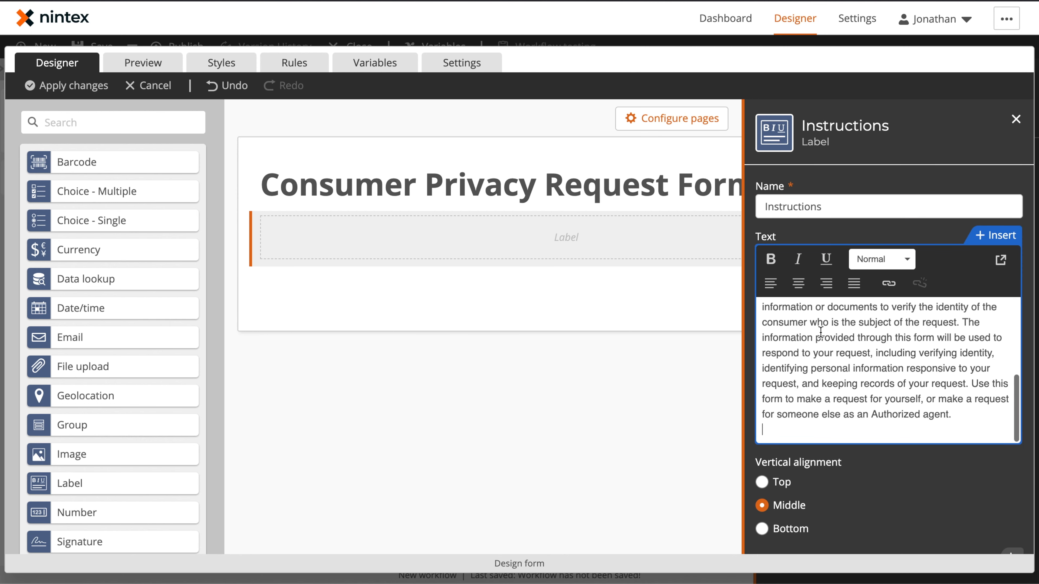
{"action": "scroll", "coordinate": [834, 347], "scroll_direction": "up", "scroll_amount": 3}
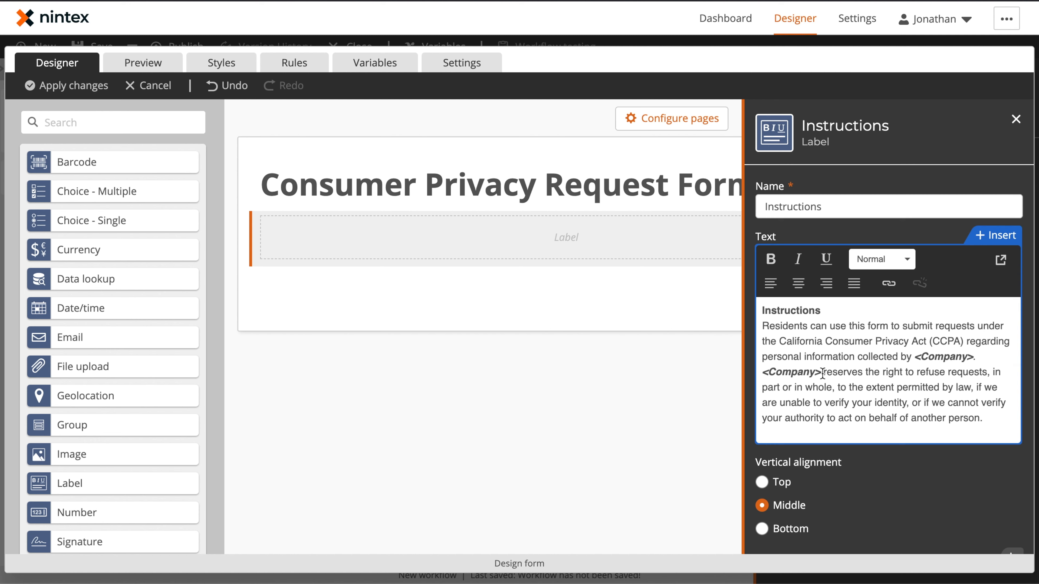
{"action": "left_click_drag", "start_coordinate": [821, 373], "coordinate": [769, 372]}
{"action": "left_click_drag", "start_coordinate": [967, 357], "coordinate": [930, 357]}
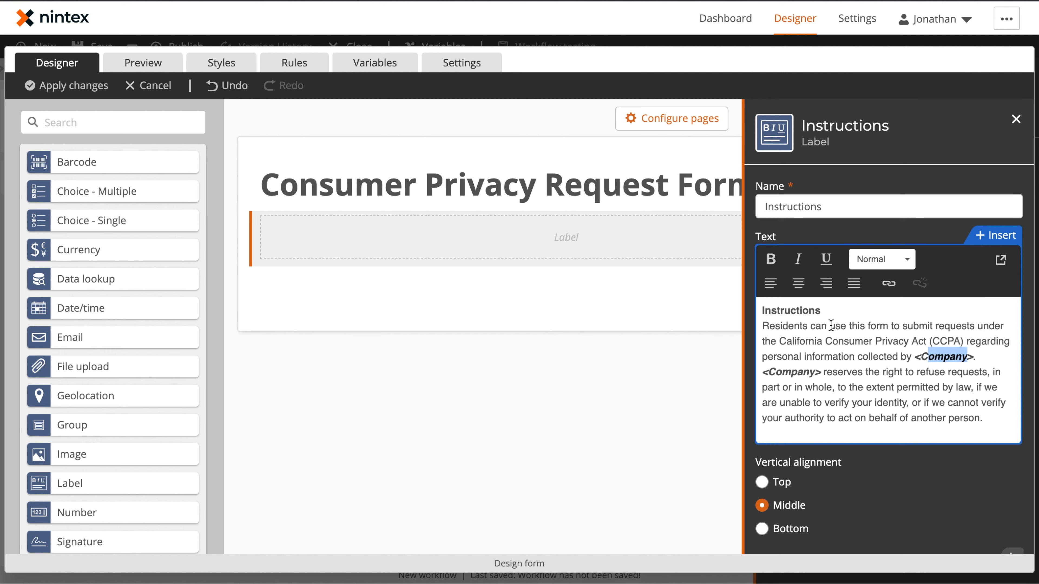
{"action": "left_click", "coordinate": [894, 168]}
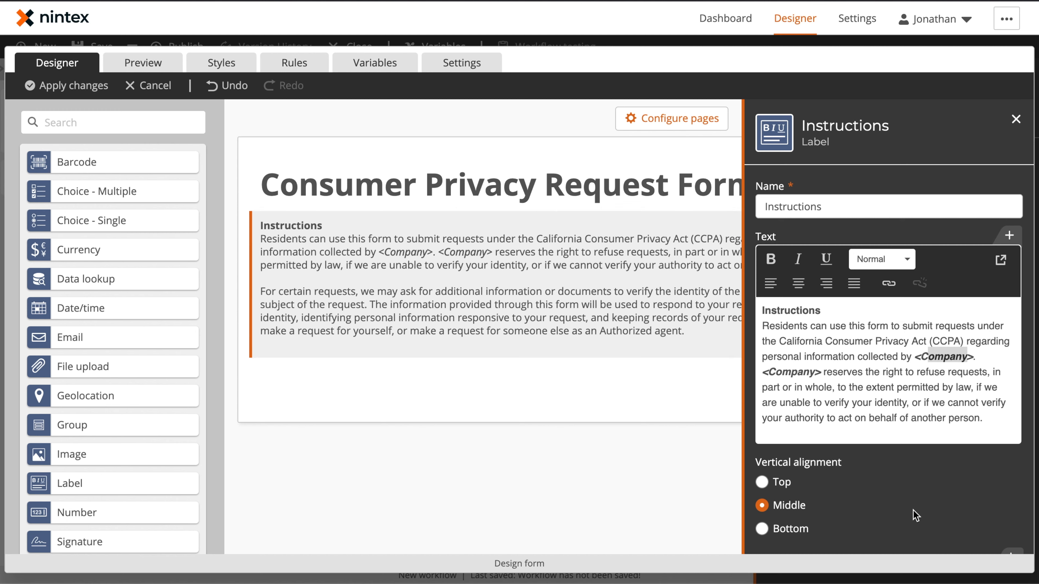
{"action": "scroll", "coordinate": [948, 493], "scroll_direction": "down", "scroll_amount": 3}
{"action": "scroll", "coordinate": [931, 399], "scroll_direction": "up", "scroll_amount": 3}
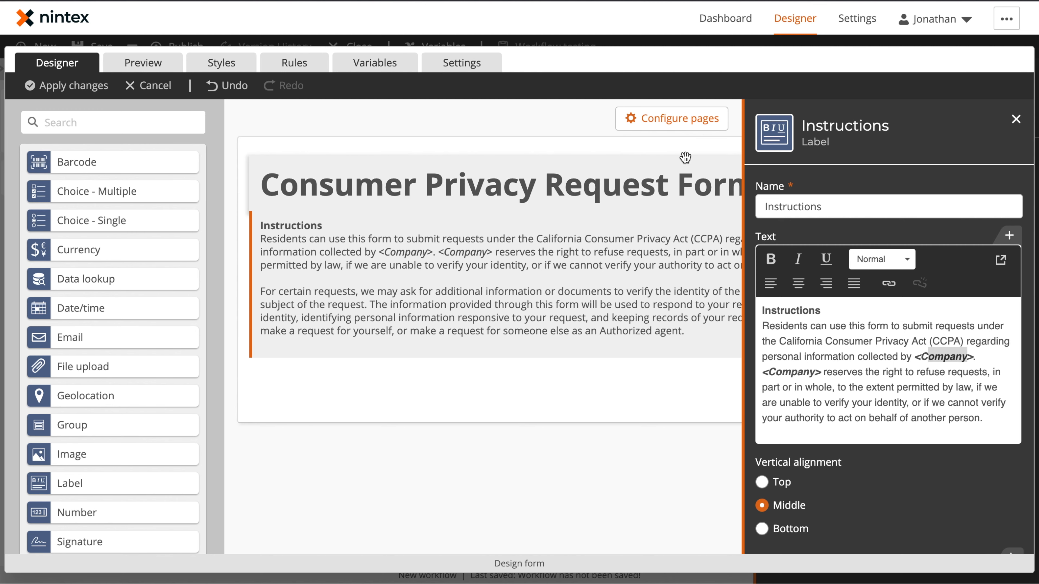
{"action": "left_click", "coordinate": [509, 447]}
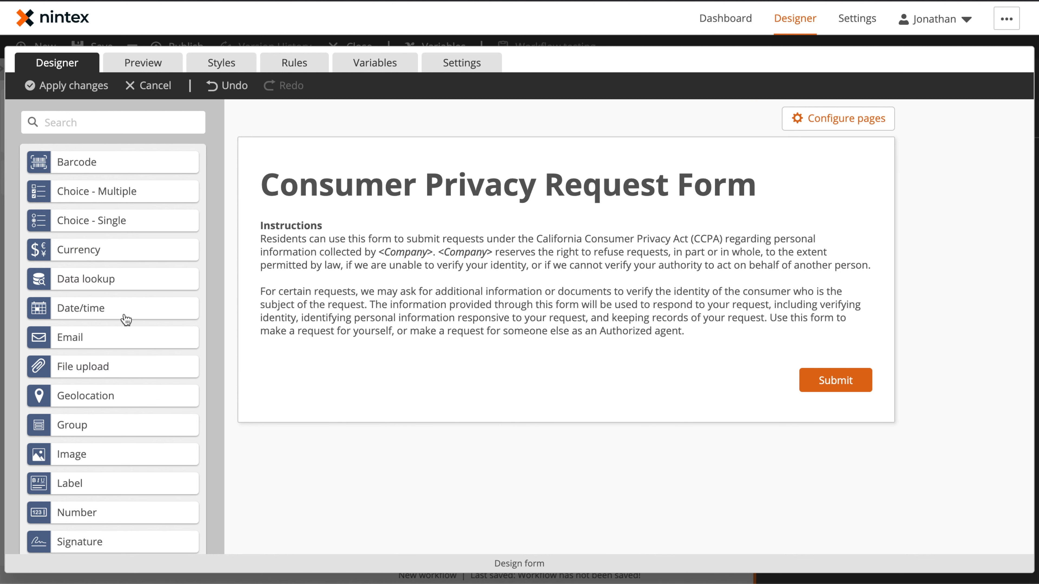
Add a Group control below the instructions
{"action": "left_click_drag", "start_coordinate": [76, 434], "coordinate": [563, 366]}
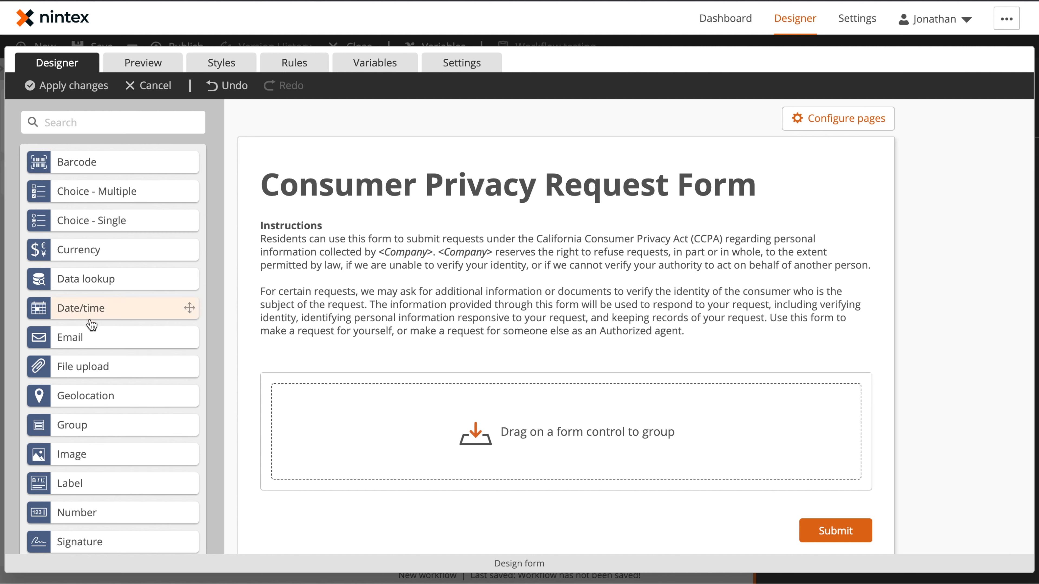
Place a Label control inside the new group and name the group Authorized Agent Information
{"action": "left_click_drag", "start_coordinate": [82, 483], "coordinate": [542, 444]}
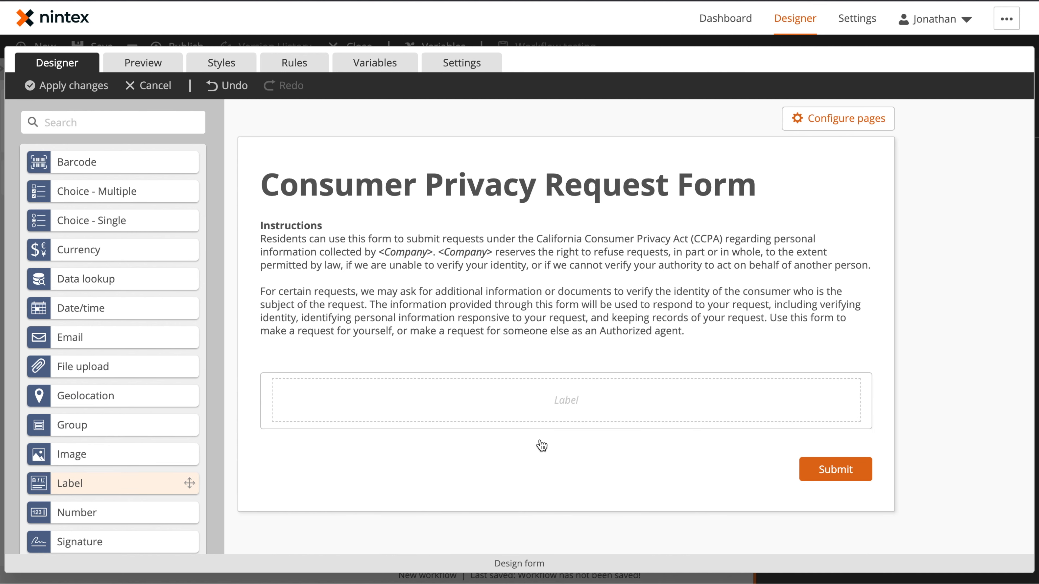
{"action": "left_click", "coordinate": [564, 368]}
{"action": "left_click", "coordinate": [843, 202]}
{"action": "key", "text": "ctrl+a"}
{"action": "type", "text": "Aut"}
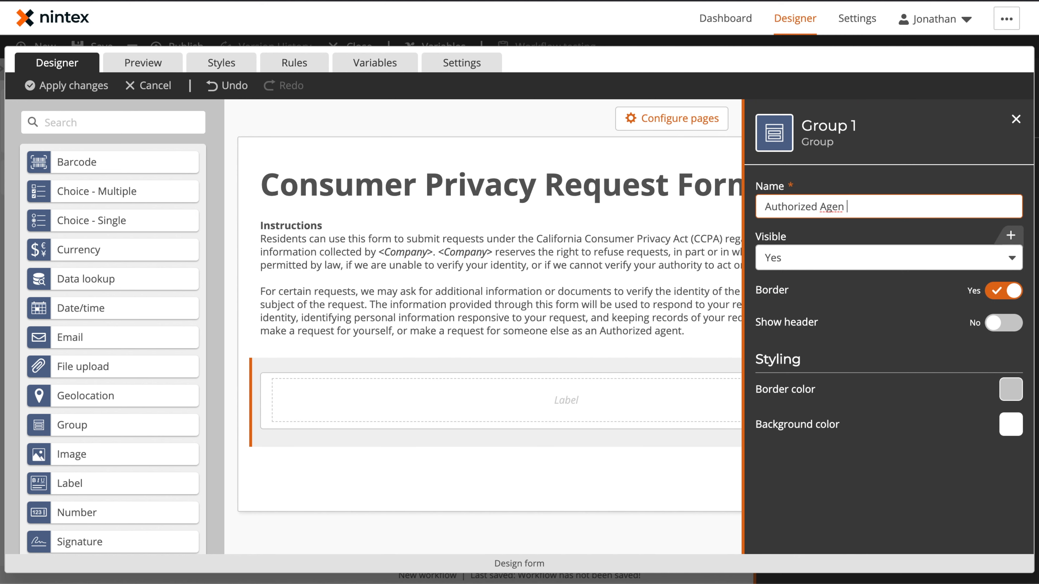
{"action": "type", "text": "formation"}
Show the group's header with text What is an 'Authorized Agent'?, enabling header background and collapsible options
{"action": "left_click", "coordinate": [999, 321]}
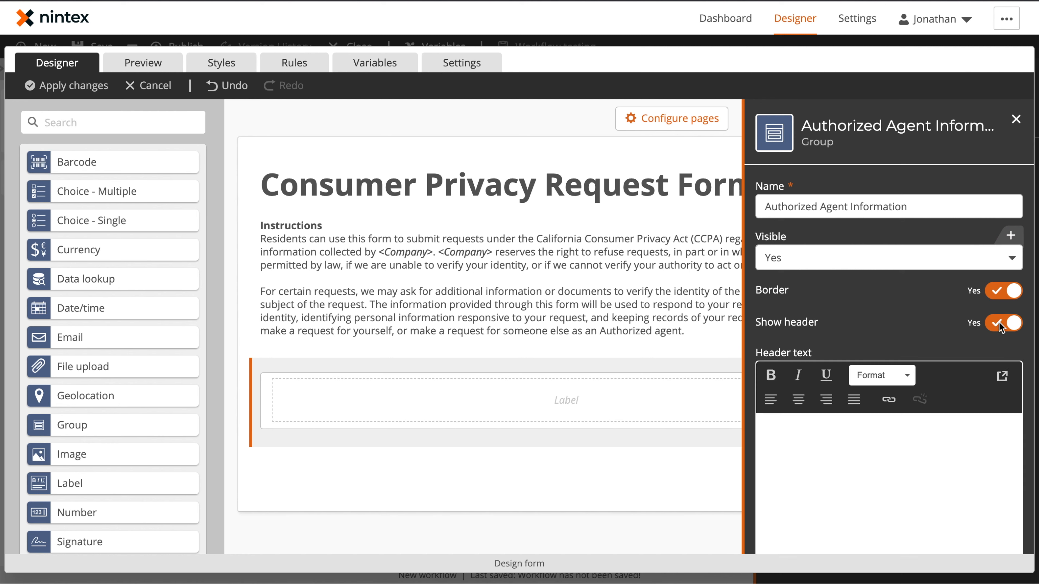
{"action": "type", "text": "Wh"}
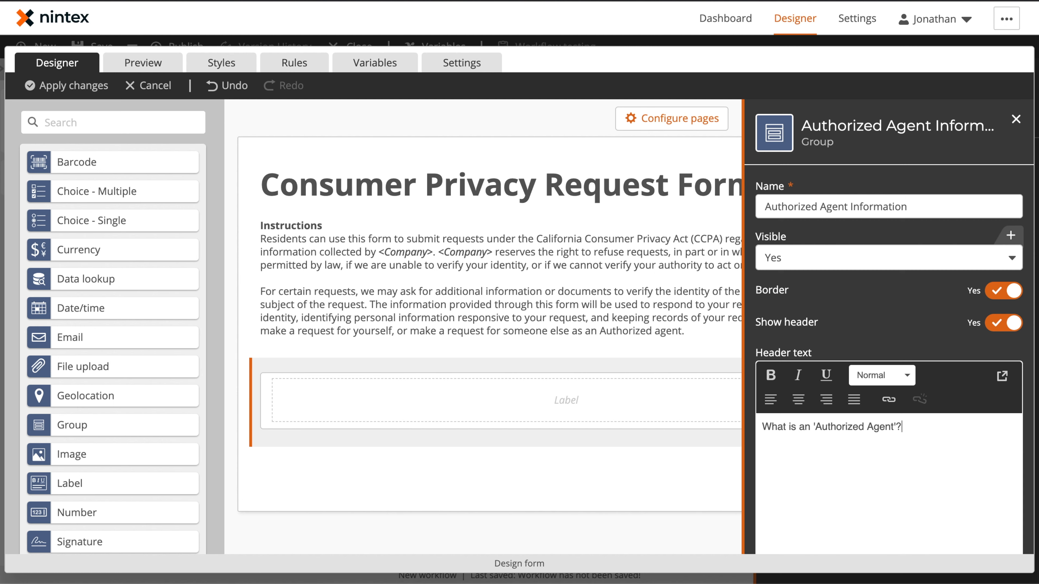
{"action": "scroll", "coordinate": [844, 405], "scroll_direction": "down", "scroll_amount": 5}
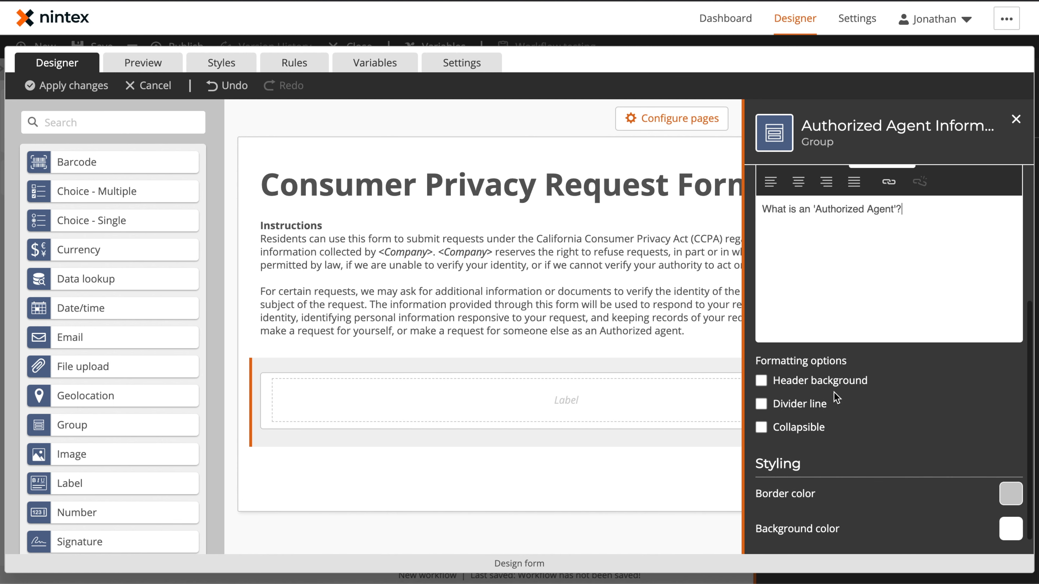
{"action": "left_click", "coordinate": [823, 384]}
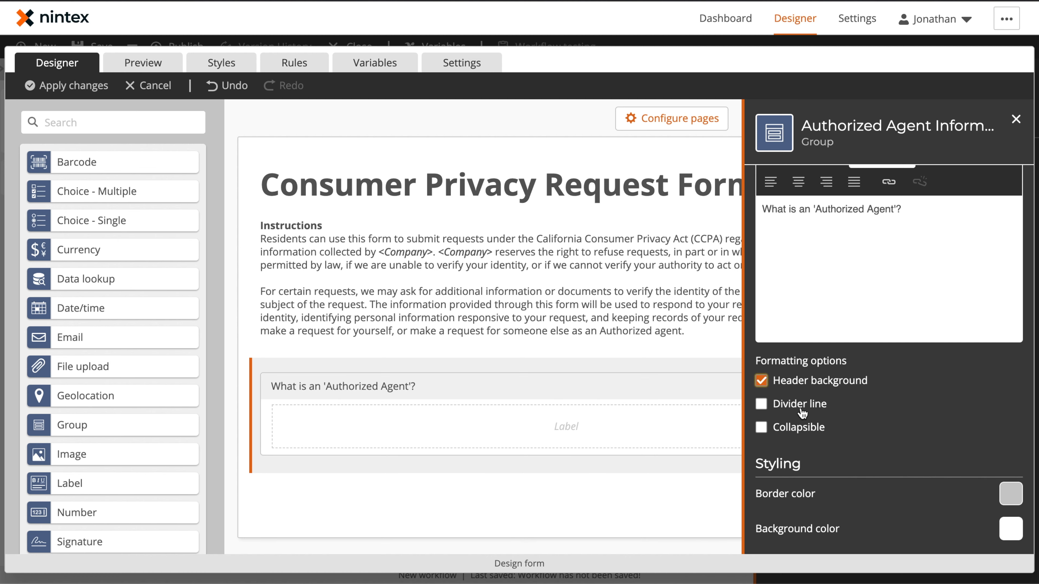
{"action": "left_click", "coordinate": [789, 428]}
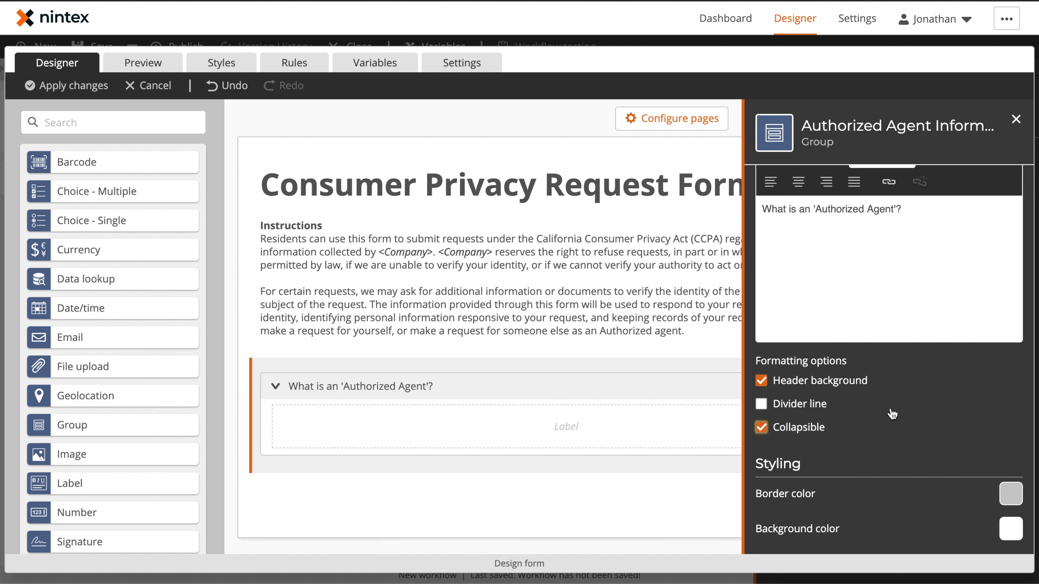
Name the label inside the group Authorized Agent Definition
{"action": "left_click", "coordinate": [566, 427]}
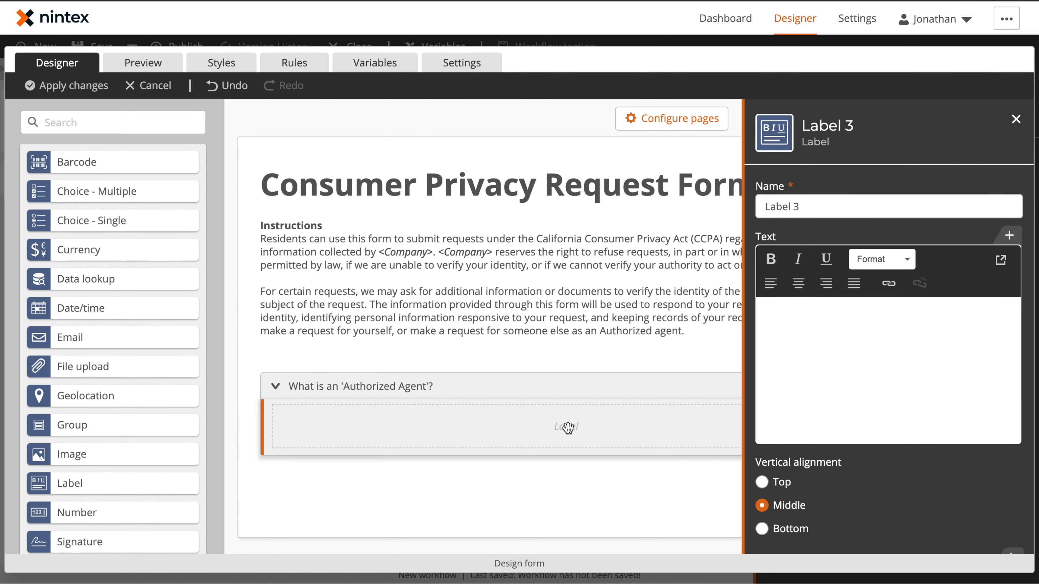
{"action": "left_click", "coordinate": [828, 206]}
{"action": "key", "text": "ctrl+a"}
{"action": "type", "text": "Aut"}
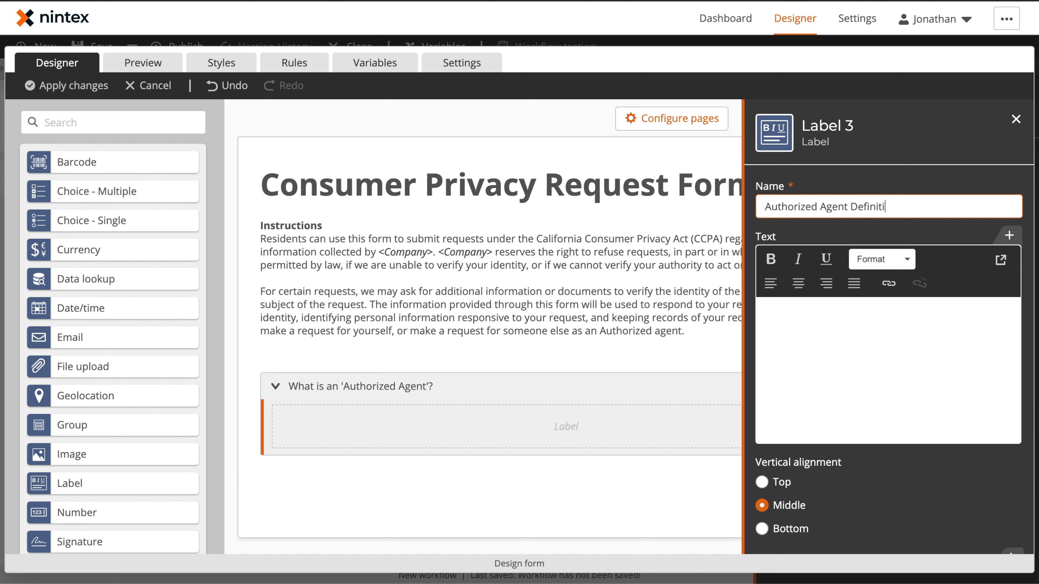
{"action": "left_click", "coordinate": [903, 179]}
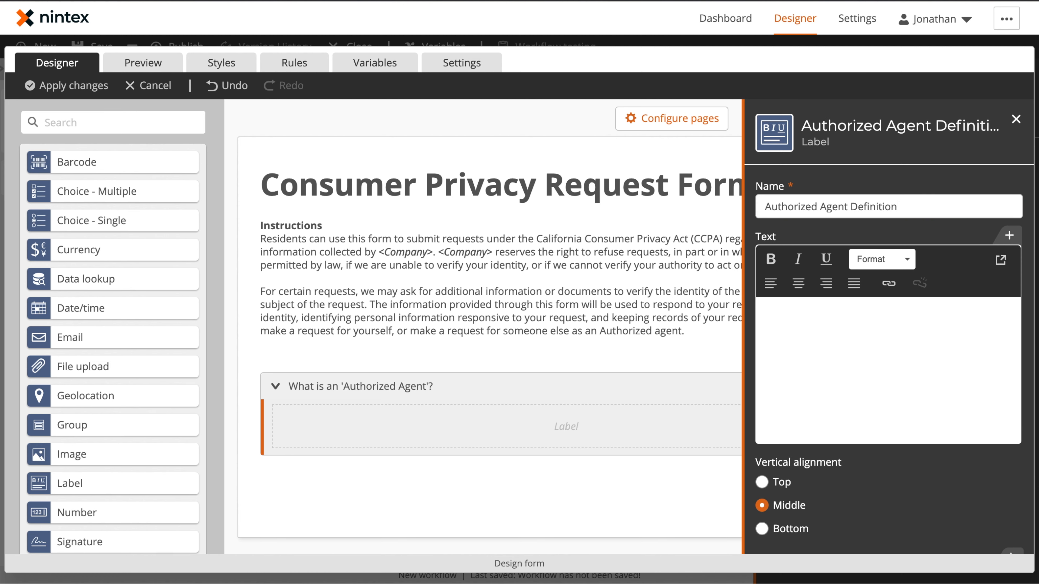
Paste the authorized agent definition text into the label's text
{"action": "left_click", "coordinate": [814, 371]}
{"action": "key", "text": "ctrl+v"}
{"action": "scroll", "coordinate": [888, 341], "scroll_direction": "up", "scroll_amount": 8}
{"action": "scroll", "coordinate": [883, 340], "scroll_direction": "up", "scroll_amount": 5}
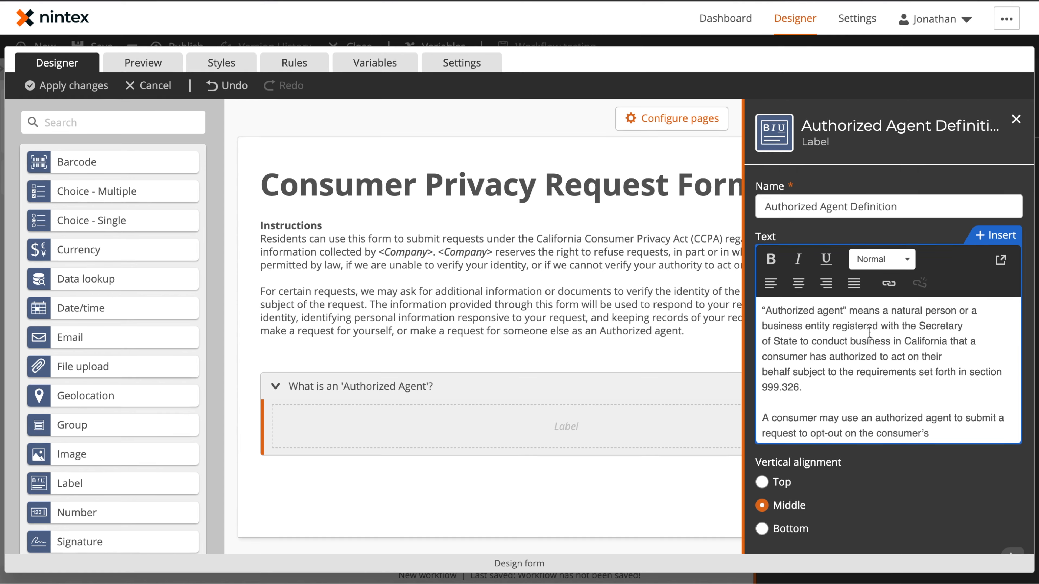
{"action": "left_click", "coordinate": [874, 205]}
{"action": "scroll", "coordinate": [460, 351], "scroll_direction": "down", "scroll_amount": 7}
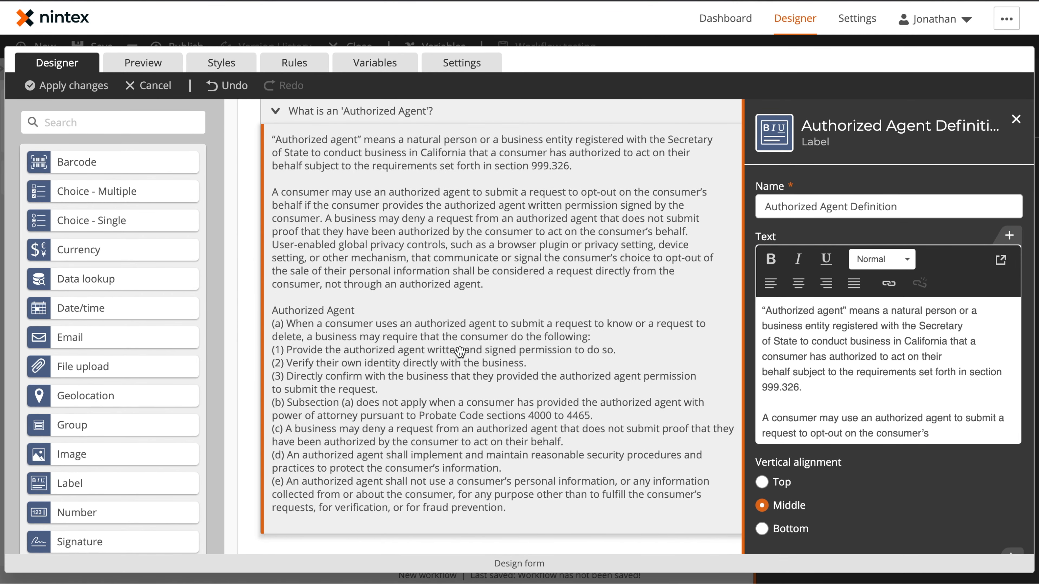
{"action": "scroll", "coordinate": [460, 351], "scroll_direction": "down", "scroll_amount": 2}
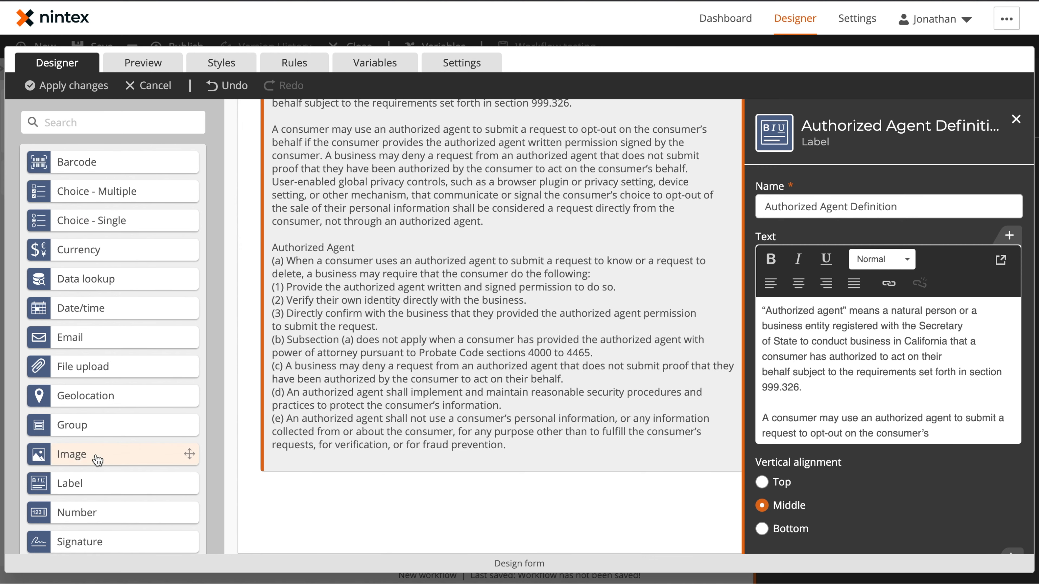
{"action": "scroll", "coordinate": [97, 460], "scroll_direction": "down", "scroll_amount": 3}
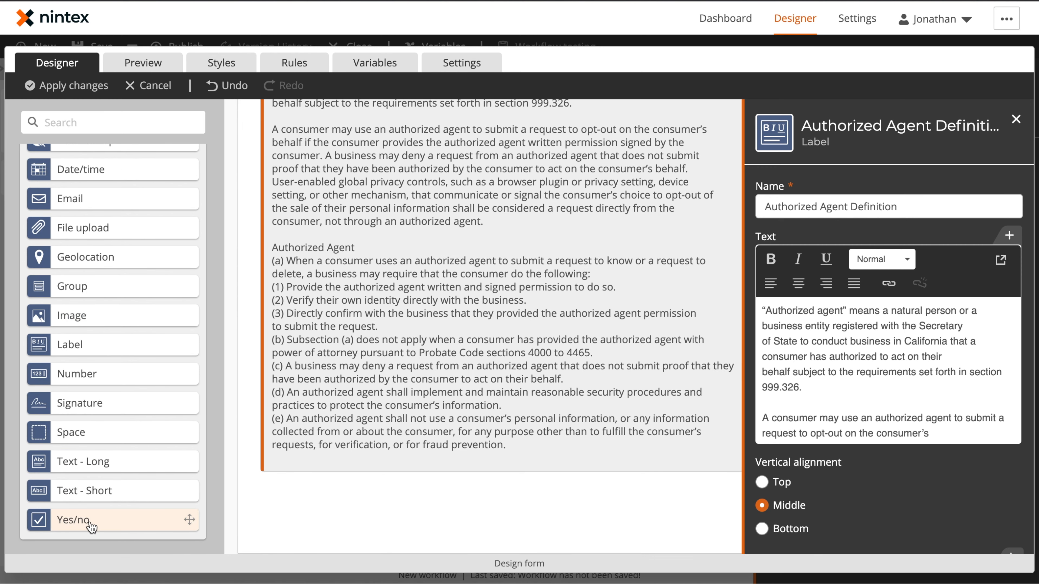
Add a Yes/no control below the group titled Is this request being completed by an Authorized Agent?
{"action": "left_click_drag", "start_coordinate": [91, 527], "coordinate": [461, 506]}
{"action": "left_click", "coordinate": [420, 505]}
{"action": "left_click", "coordinate": [857, 208]}
{"action": "type", "text": "Is this request being completed by an Authorized Agent?"}
Enable a custom name for the Yes/no control and edit it to begin with Request being completed
{"action": "left_click", "coordinate": [1004, 254]}
{"action": "double_click", "coordinate": [854, 257]}
{"action": "left_click", "coordinate": [792, 260]}
{"action": "left_click_drag", "start_coordinate": [801, 257], "coordinate": [721, 257]}
{"action": "type", "text": "Request being completed by an"}
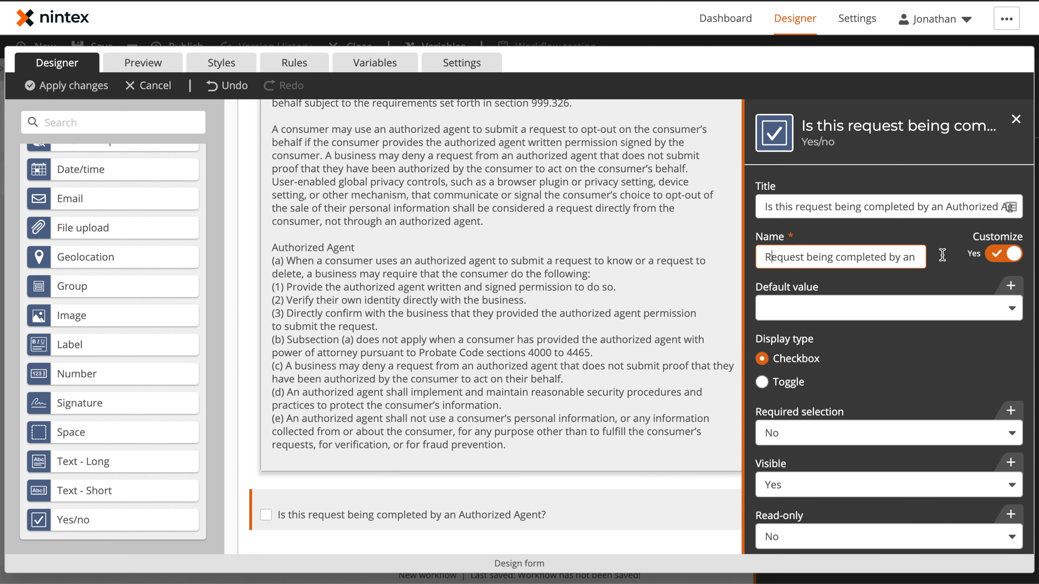
{"action": "left_click", "coordinate": [951, 258]}
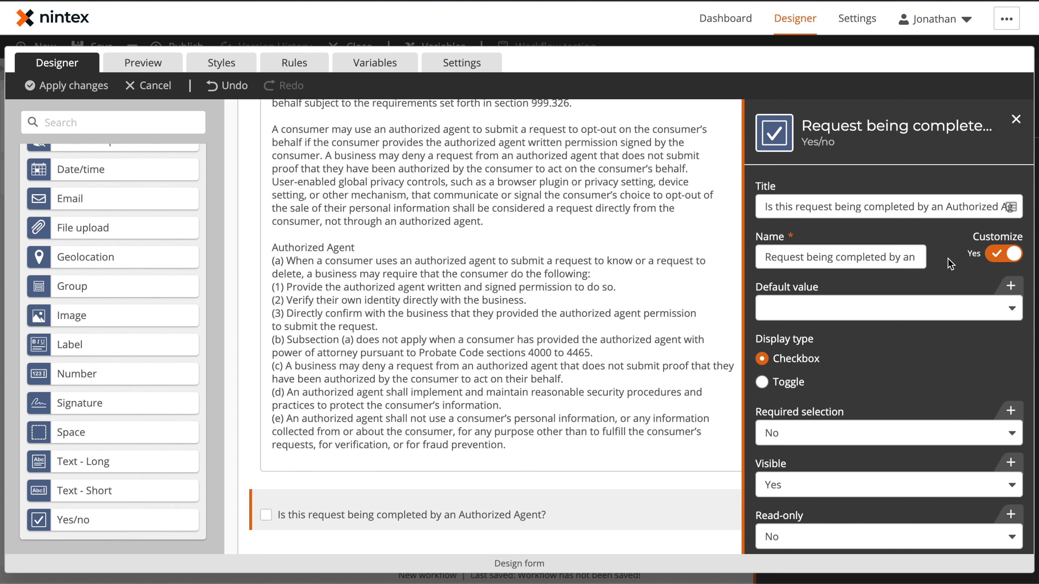
Set the Yes/no control's display type to Toggle
{"action": "left_click", "coordinate": [787, 383]}
{"action": "scroll", "coordinate": [868, 362], "scroll_direction": "down", "scroll_amount": 3}
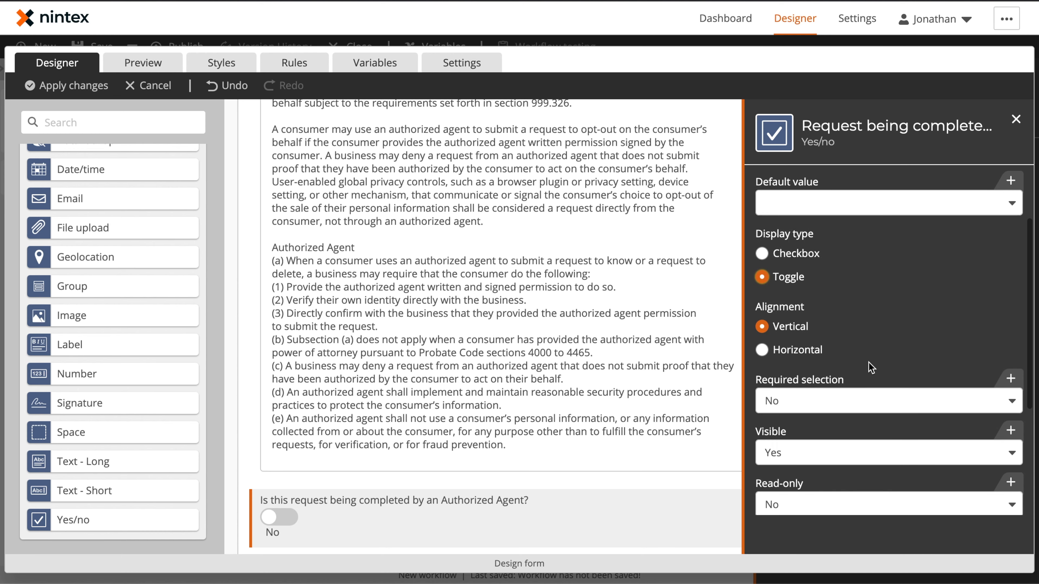
{"action": "scroll", "coordinate": [818, 373], "scroll_direction": "down", "scroll_amount": 1}
{"action": "scroll", "coordinate": [563, 380], "scroll_direction": "down", "scroll_amount": 2}
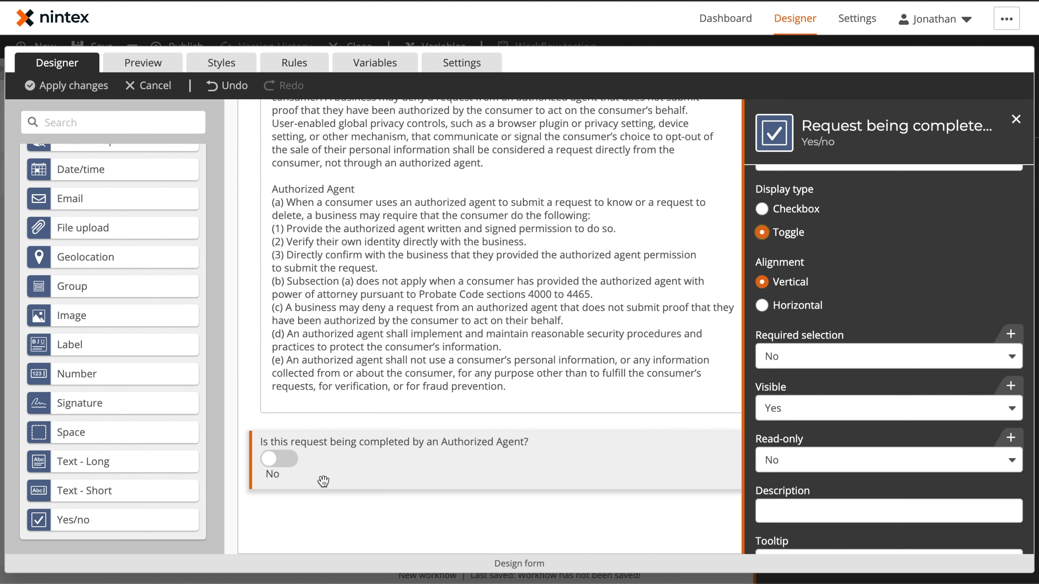
{"action": "left_click", "coordinate": [341, 523]}
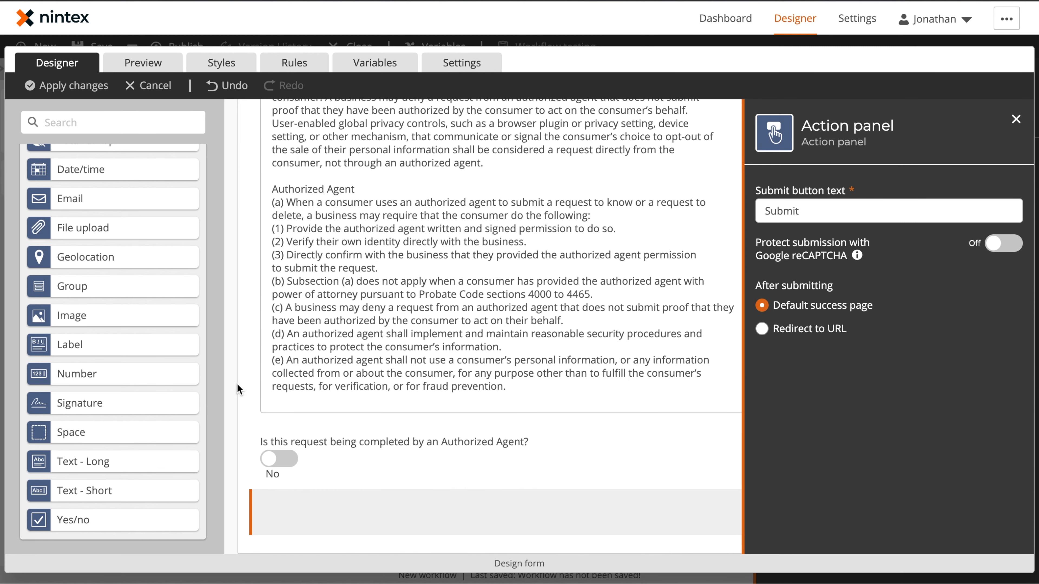
Add two Group controls below the Yes/no toggle
{"action": "left_click_drag", "start_coordinate": [89, 289], "coordinate": [494, 500]}
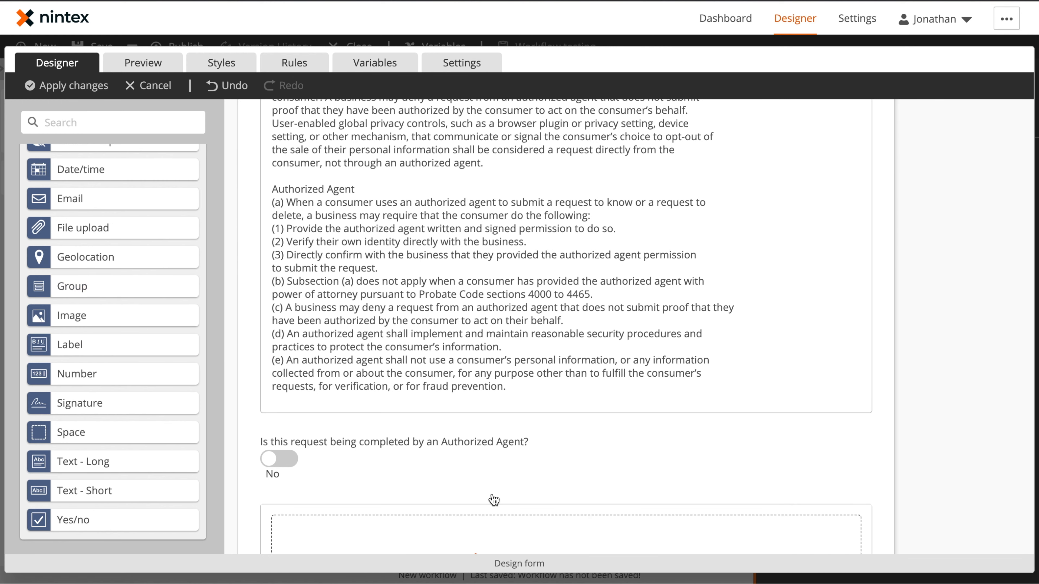
{"action": "scroll", "coordinate": [493, 499], "scroll_direction": "down", "scroll_amount": 3}
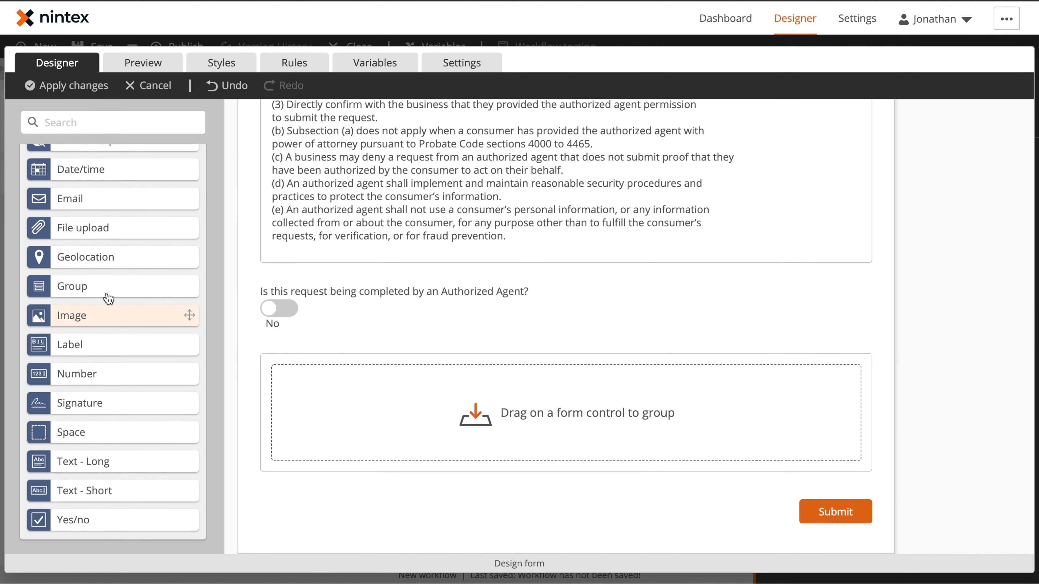
{"action": "left_click_drag", "start_coordinate": [97, 293], "coordinate": [572, 494]}
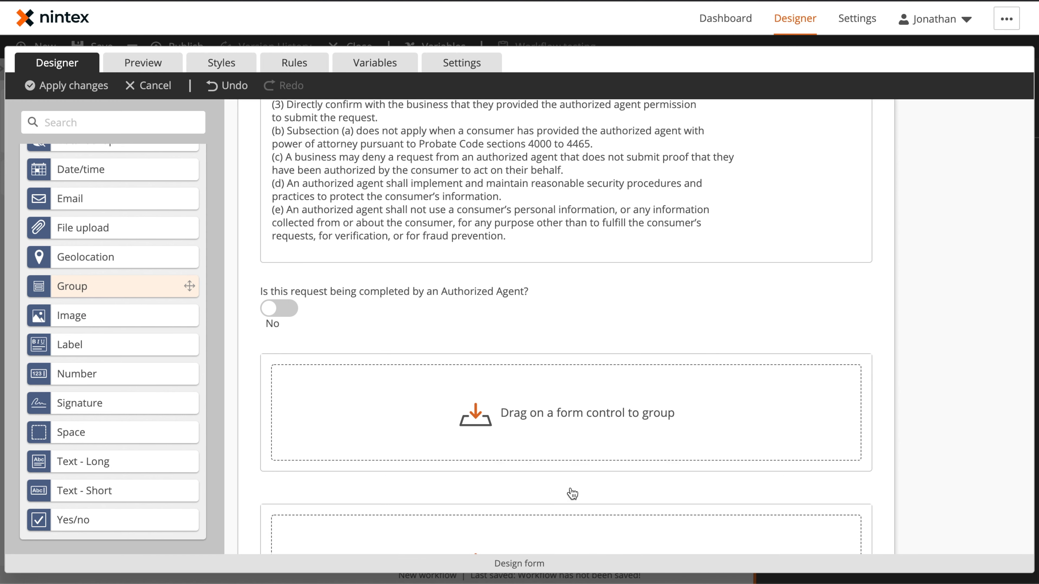
Name the first new group Authorized Agent Fields
{"action": "left_click", "coordinate": [544, 349]}
{"action": "left_click", "coordinate": [869, 207]}
{"action": "key", "text": "ctrl+a"}
{"action": "type", "text": "Au"}
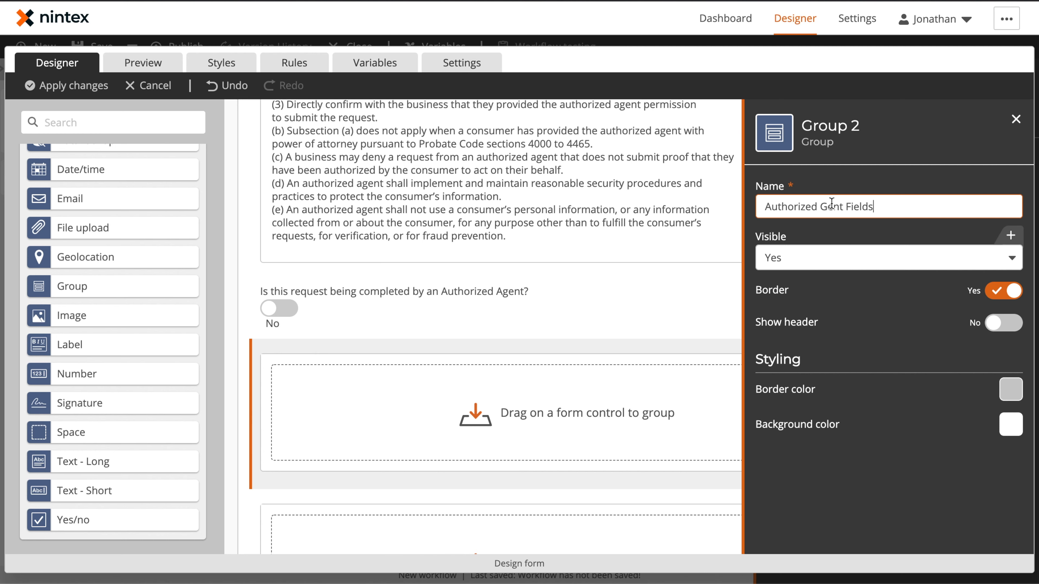
{"action": "key", "text": "BackSpace"}
{"action": "type", "text": "Ag"}
{"action": "key", "text": "Tab"}
Name the second new group Customer Request Fields
{"action": "scroll", "coordinate": [440, 406], "scroll_direction": "down", "scroll_amount": 3}
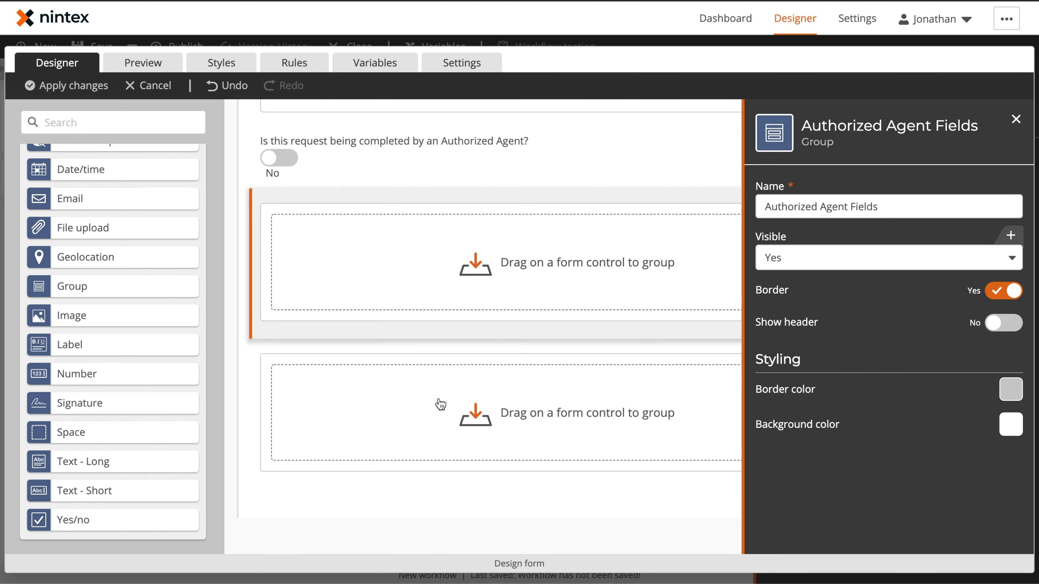
{"action": "left_click", "coordinate": [436, 350]}
{"action": "triple_click", "coordinate": [854, 191]}
{"action": "type", "text": "Cus"}
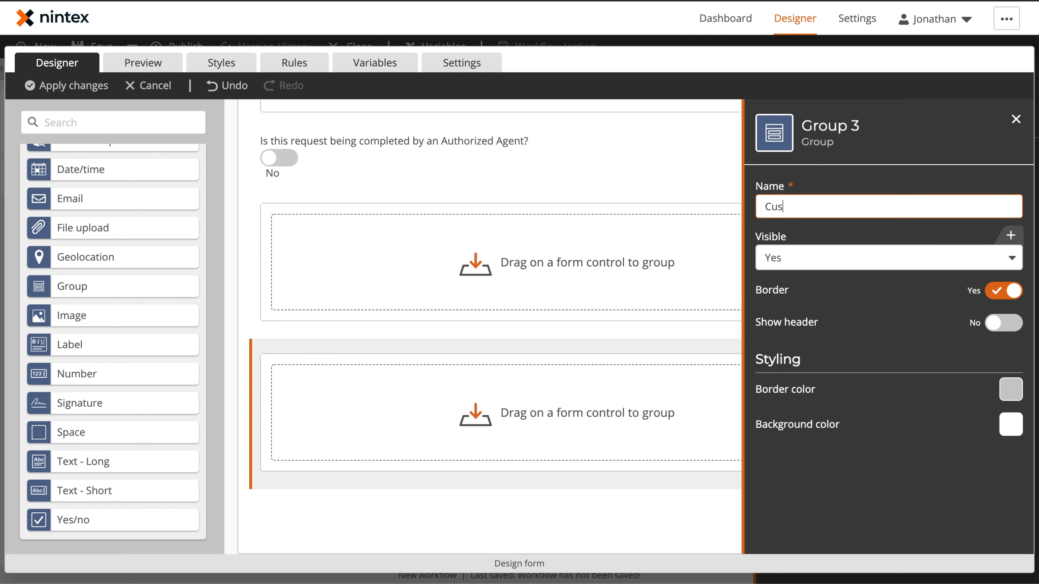
{"action": "type", "text": "tomer Request Fields"}
{"action": "left_click", "coordinate": [899, 159]}
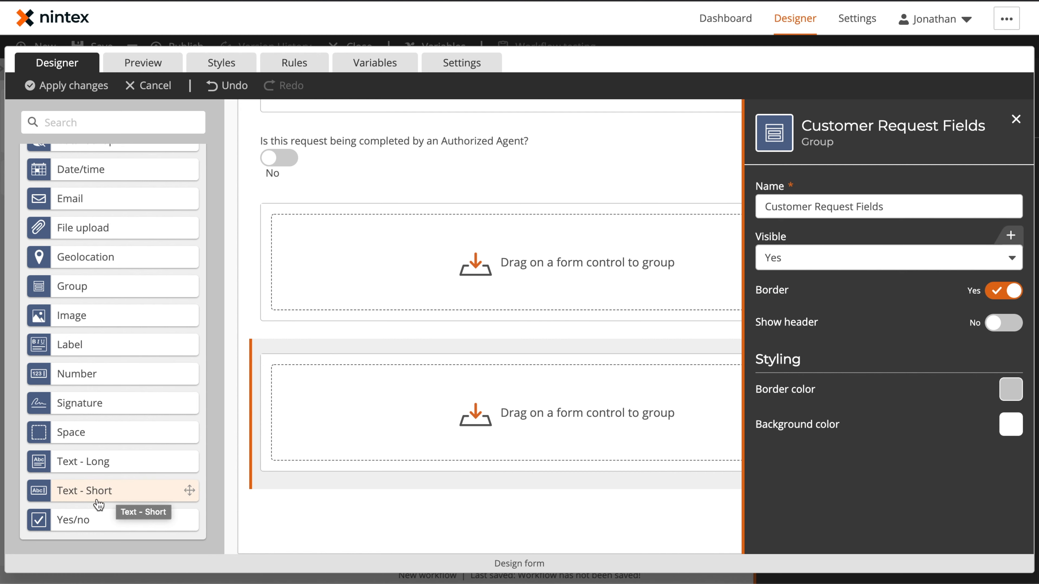
Fill the Authorized Agent Fields group with six Text - Short controls and one Email control arranged in rows
{"action": "left_click_drag", "start_coordinate": [99, 497], "coordinate": [321, 233]}
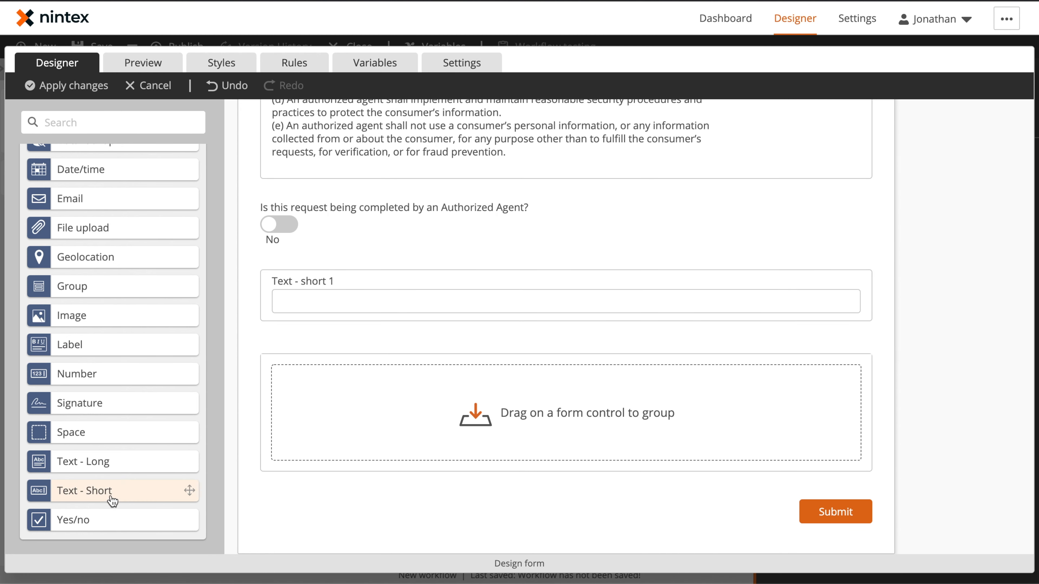
{"action": "left_click_drag", "start_coordinate": [110, 497], "coordinate": [837, 299]}
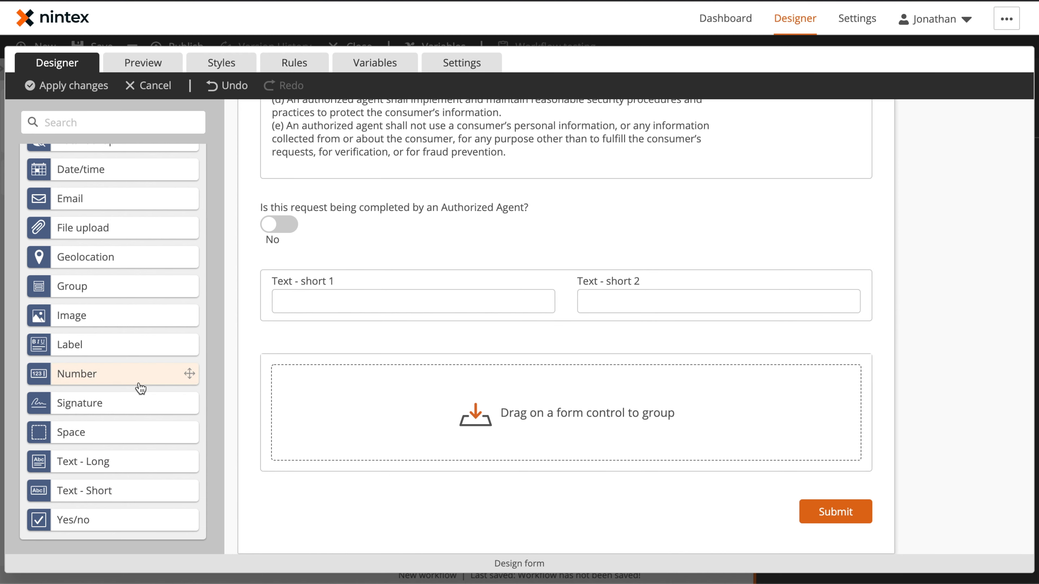
{"action": "left_click_drag", "start_coordinate": [88, 199], "coordinate": [428, 309]}
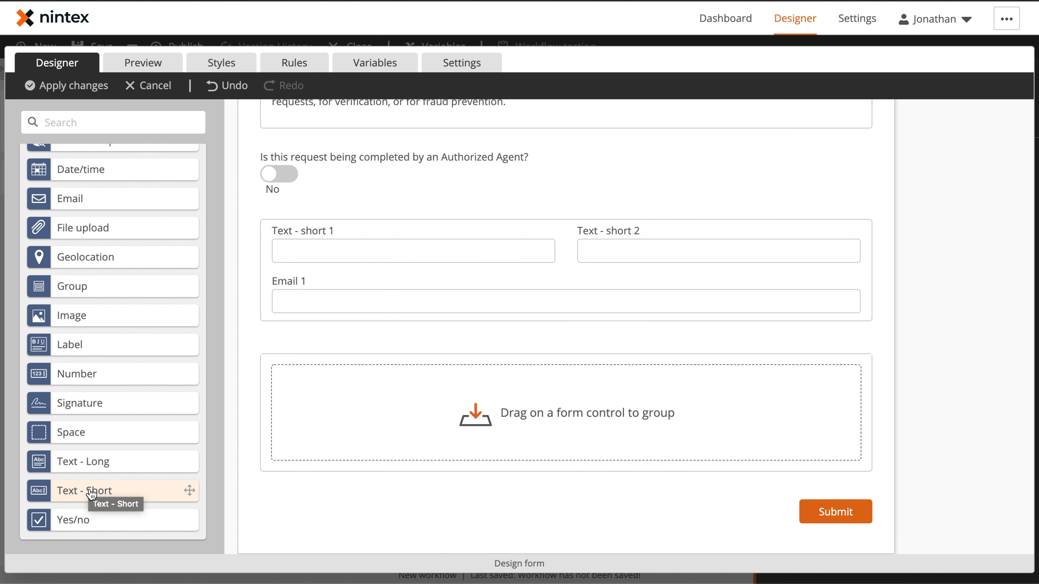
{"action": "left_click_drag", "start_coordinate": [91, 495], "coordinate": [782, 302]}
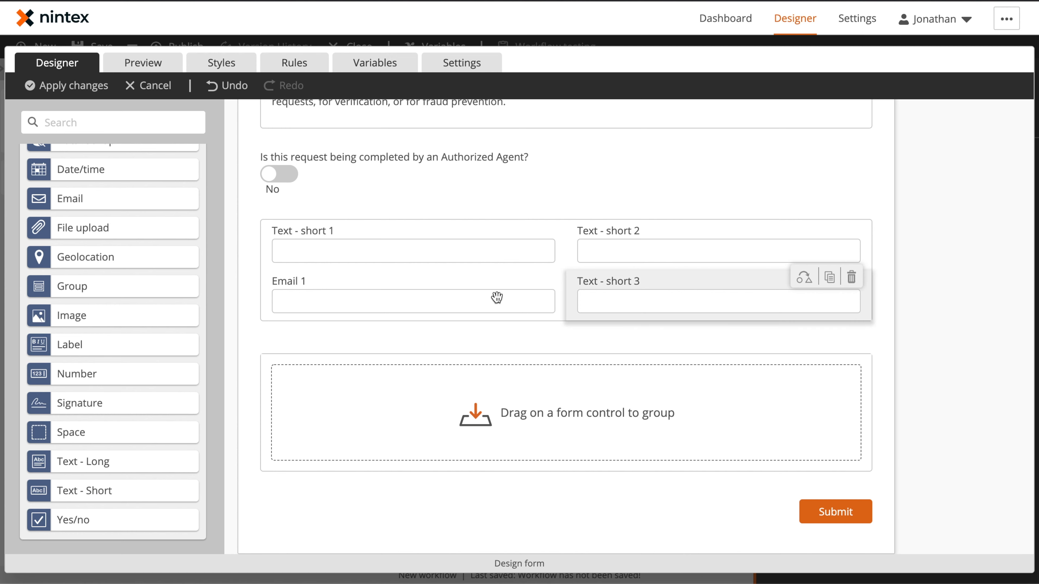
{"action": "left_click_drag", "start_coordinate": [104, 490], "coordinate": [367, 320]}
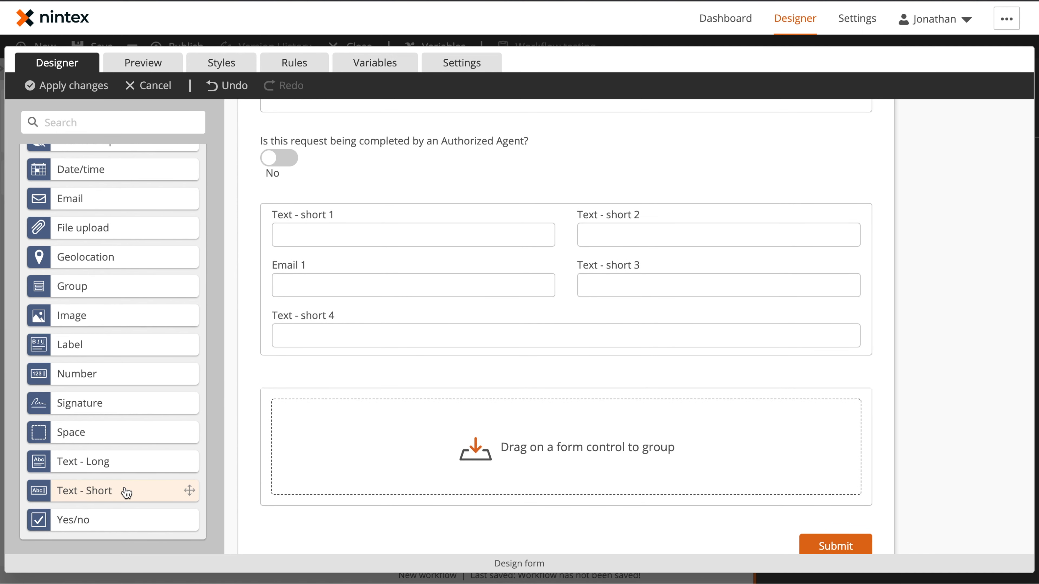
{"action": "left_click_drag", "start_coordinate": [126, 493], "coordinate": [837, 329]}
{"action": "left_click_drag", "start_coordinate": [132, 492], "coordinate": [850, 340]}
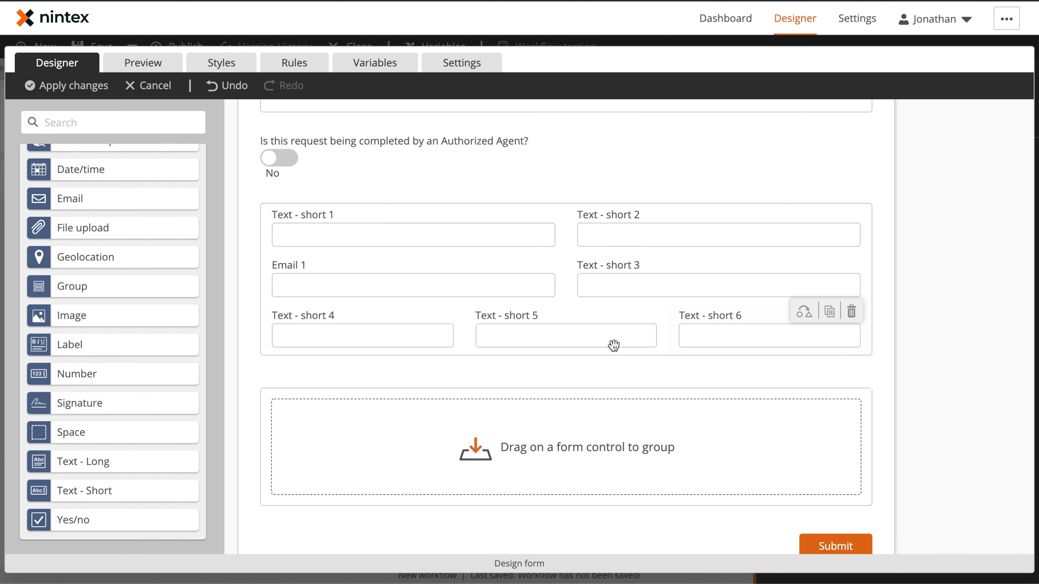
Insert a Choice - Single control into the third row of the Authorized Agent Fields group
{"action": "scroll", "coordinate": [145, 286], "scroll_direction": "up", "scroll_amount": 2}
{"action": "scroll", "coordinate": [146, 286], "scroll_direction": "up", "scroll_amount": 3}
{"action": "left_click_drag", "start_coordinate": [102, 223], "coordinate": [677, 336]}
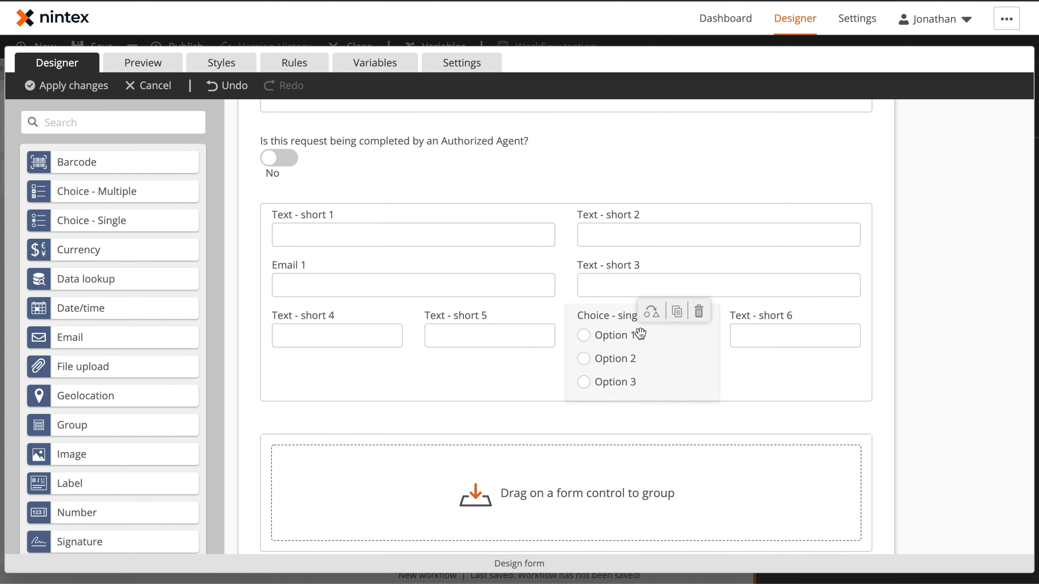
Set the first text field's title to Agent First Name
{"action": "left_click", "coordinate": [392, 235]}
{"action": "triple_click", "coordinate": [848, 205]}
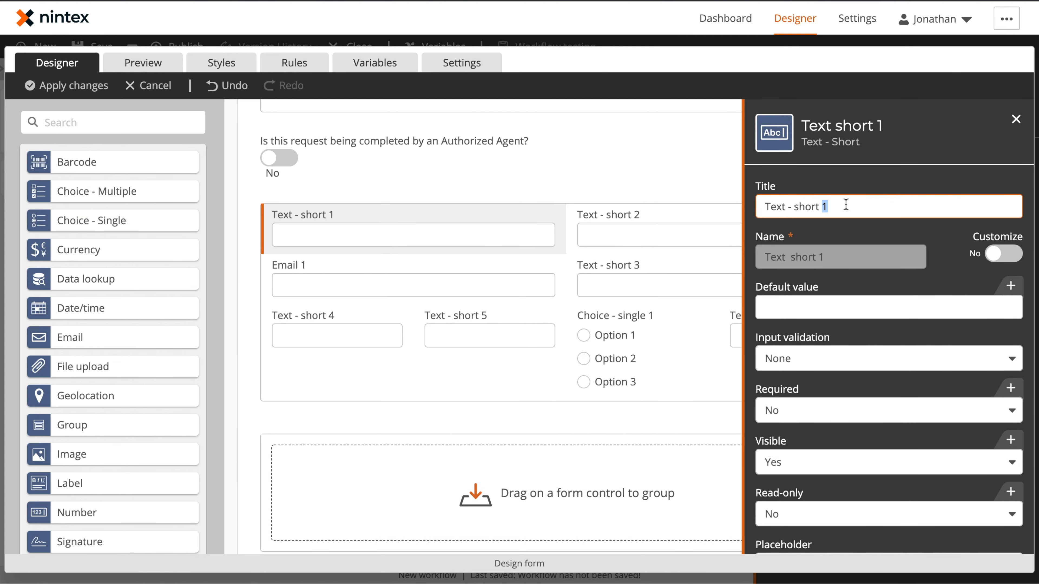
{"action": "type", "text": "Agent Last Nam"}
Set the second text field's title to Agent Last Name
{"action": "left_click", "coordinate": [684, 221]}
{"action": "triple_click", "coordinate": [834, 208]}
{"action": "type", "text": "Age"}
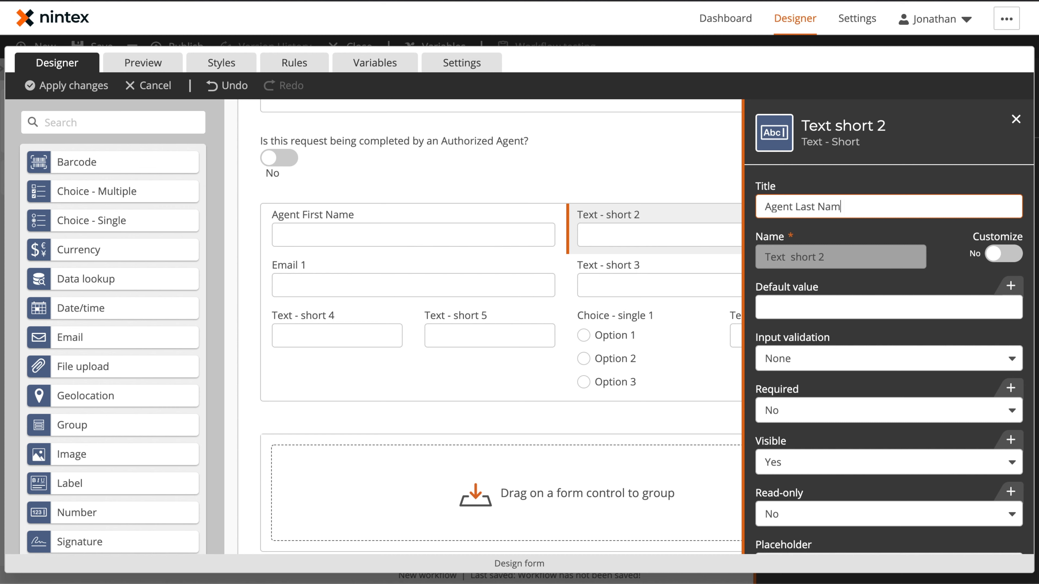
Title the email control Agent Email and the third text field Agent Phone
{"action": "left_click", "coordinate": [420, 290]}
{"action": "left_click", "coordinate": [847, 208]}
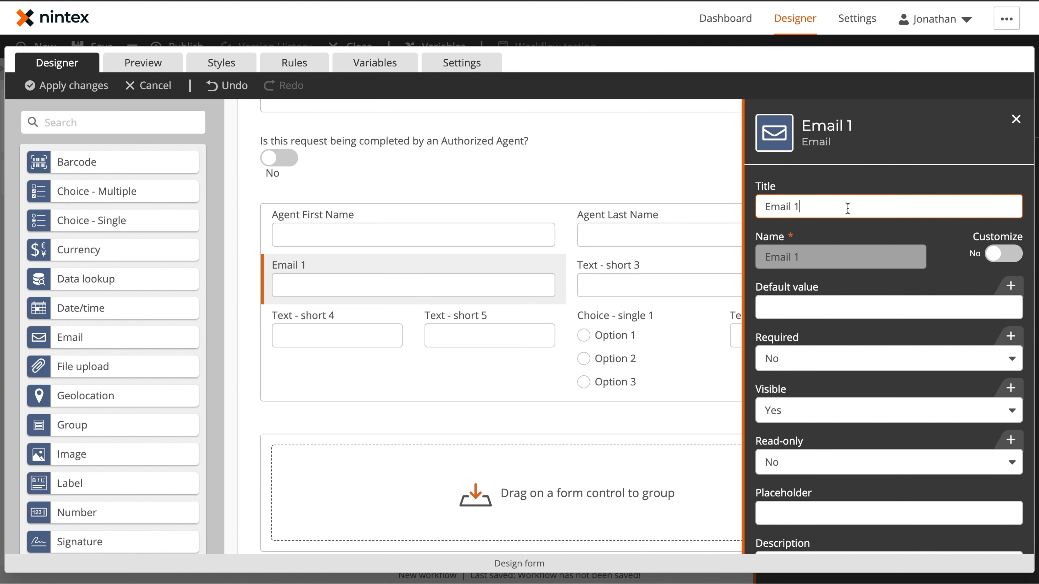
{"action": "left_click", "coordinate": [764, 206]}
{"action": "type", "text": "Agent"}
{"action": "left_click", "coordinate": [657, 279]}
{"action": "triple_click", "coordinate": [872, 207]}
{"action": "type", "text": "A"}
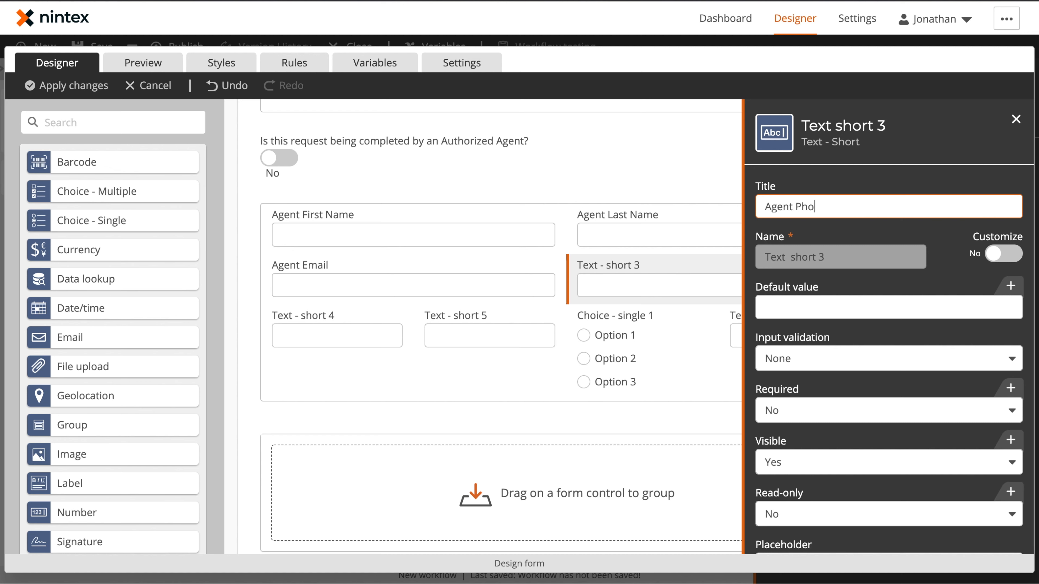
Title the fourth and fifth text fields Agent Address and Agent City
{"action": "left_click", "coordinate": [378, 327]}
{"action": "type", "text": "Agent Address"}
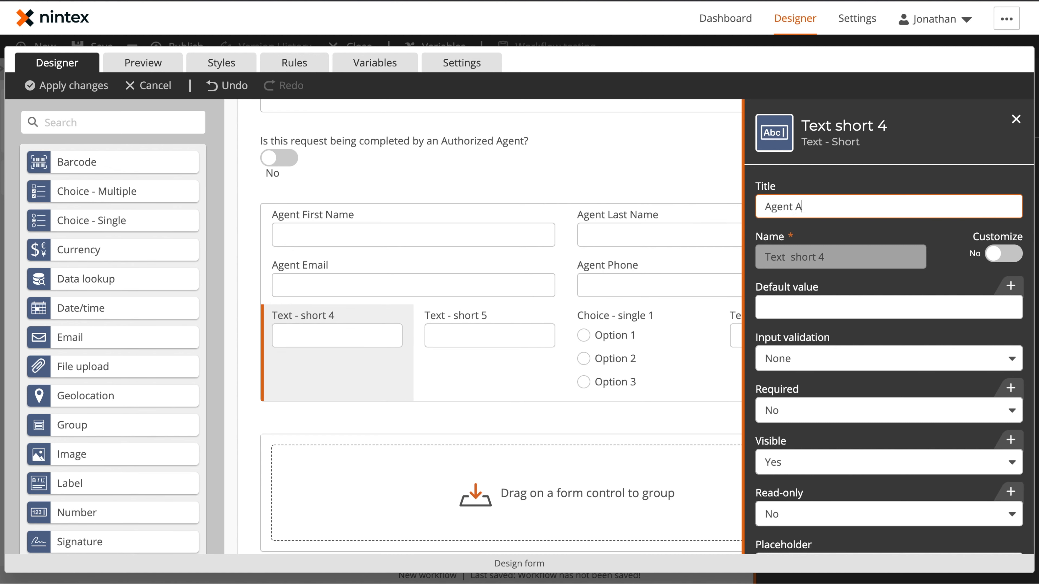
{"action": "left_click", "coordinate": [504, 336]}
{"action": "type", "text": "Agent City"}
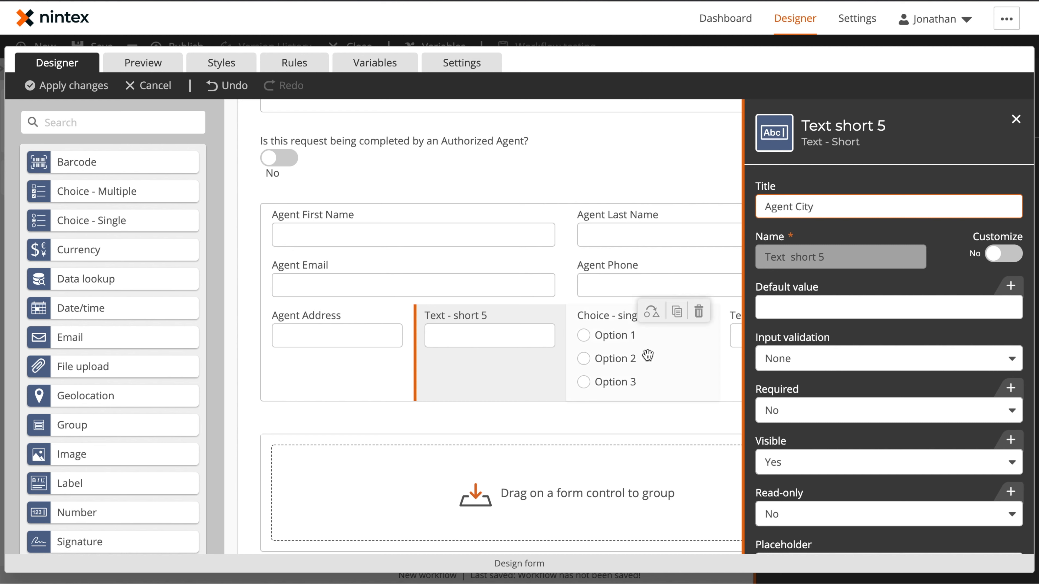
Title the choice control Agent State and the sixth text field Agent Zip
{"action": "left_click", "coordinate": [649, 350]}
{"action": "type", "text": "Agent State"}
{"action": "left_click", "coordinate": [735, 335]}
{"action": "type", "text": "Agent Zip"}
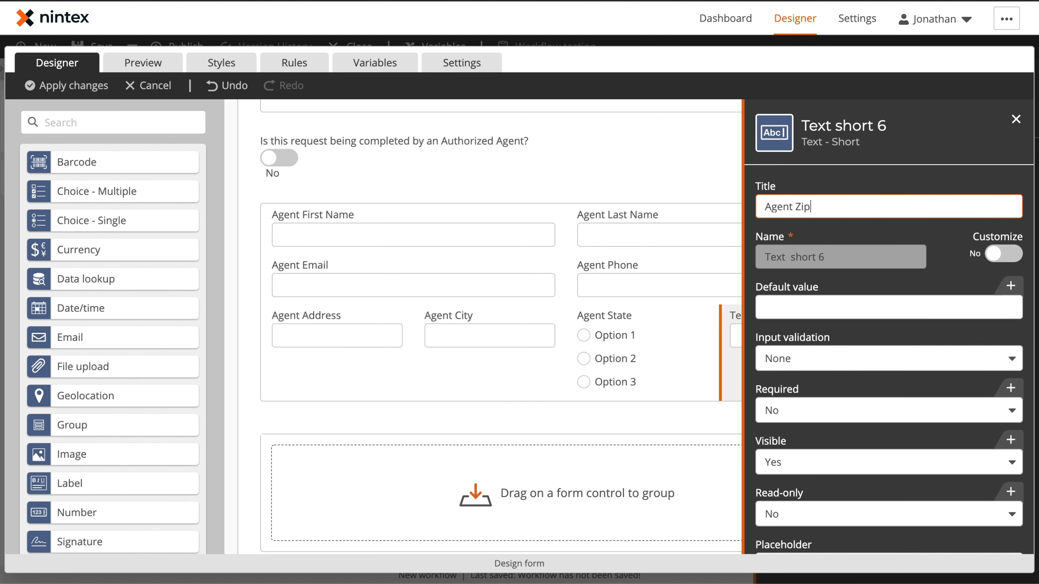
{"action": "left_click", "coordinate": [913, 160]}
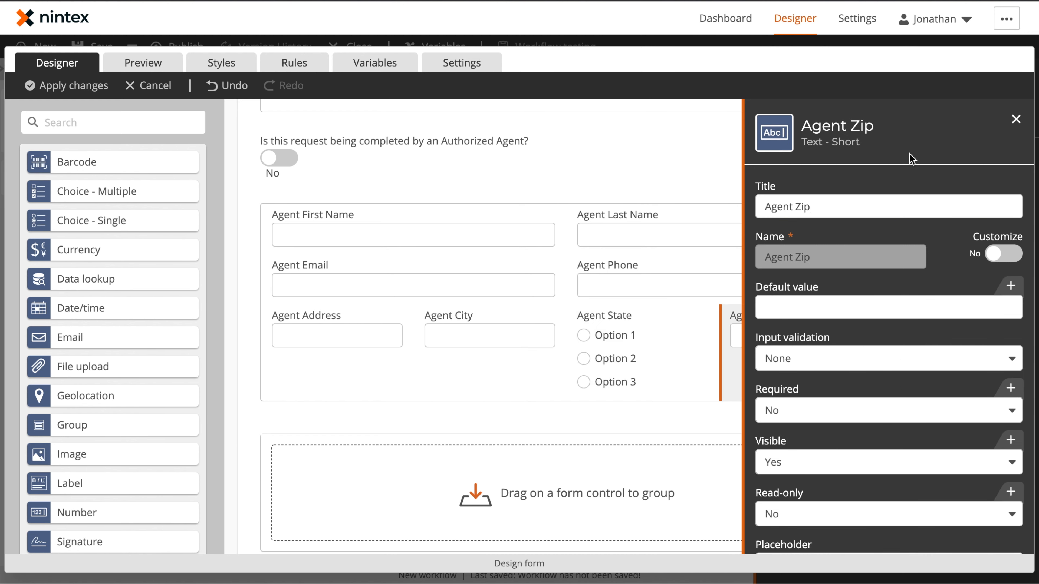
{"action": "left_click", "coordinate": [650, 265]}
{"action": "left_click", "coordinate": [873, 298]}
{"action": "left_click", "coordinate": [845, 352]}
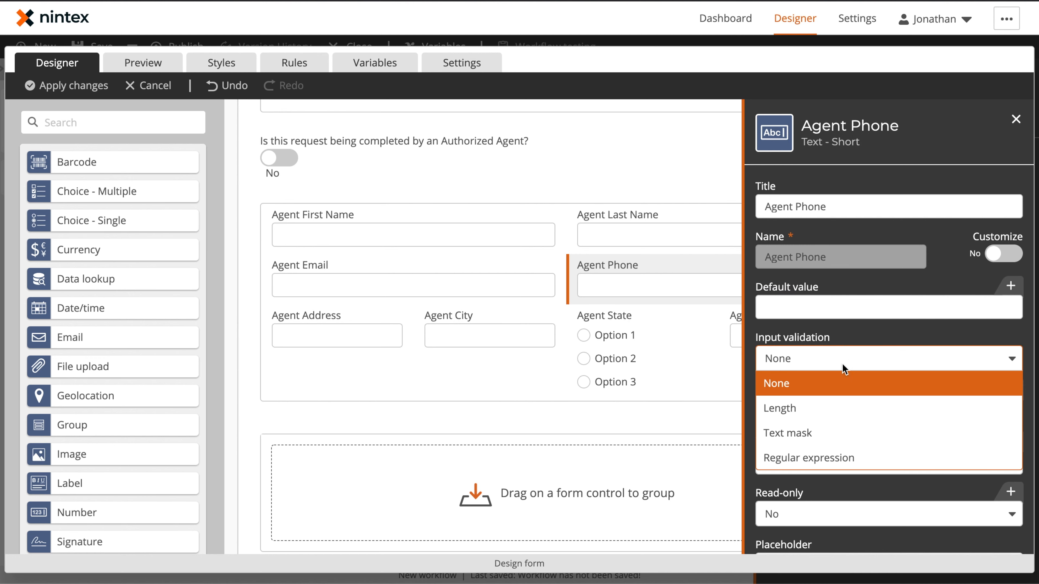
{"action": "left_click", "coordinate": [821, 434]}
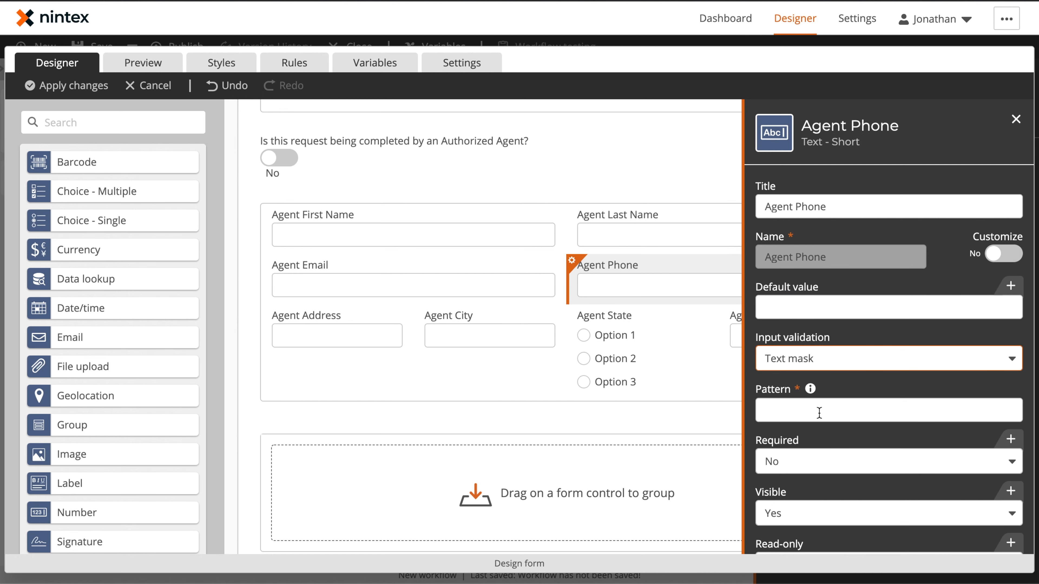
{"action": "left_click", "coordinate": [802, 408]}
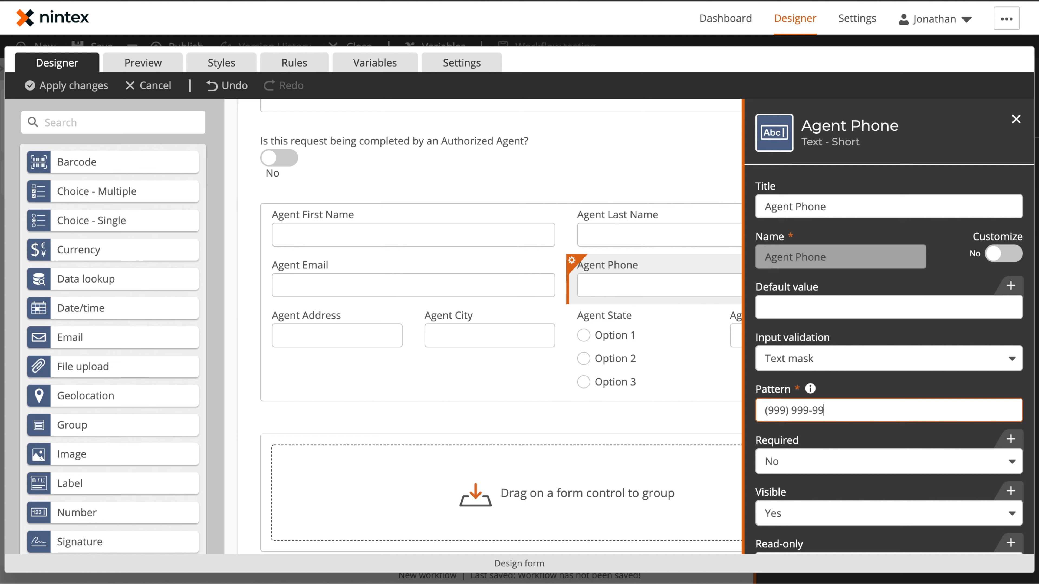
{"action": "left_click", "coordinate": [940, 175]}
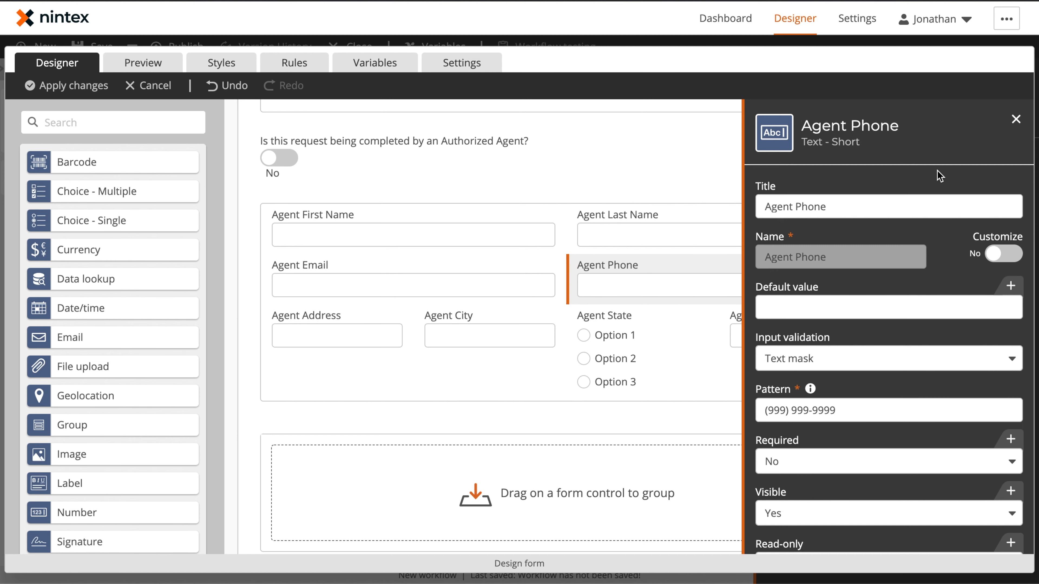
Preview the form and test the Agent Phone mask by entering a sample number, then return to the designer
{"action": "left_click", "coordinate": [167, 64]}
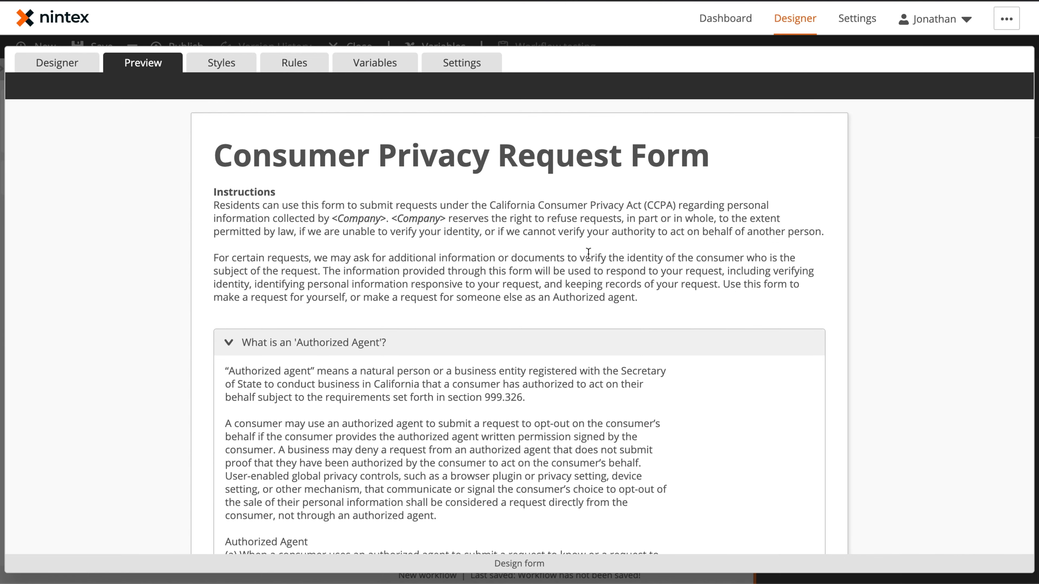
{"action": "scroll", "coordinate": [615, 287], "scroll_direction": "down", "scroll_amount": 10}
{"action": "left_click", "coordinate": [614, 319]}
{"action": "type", "text": "509) 345-387"}
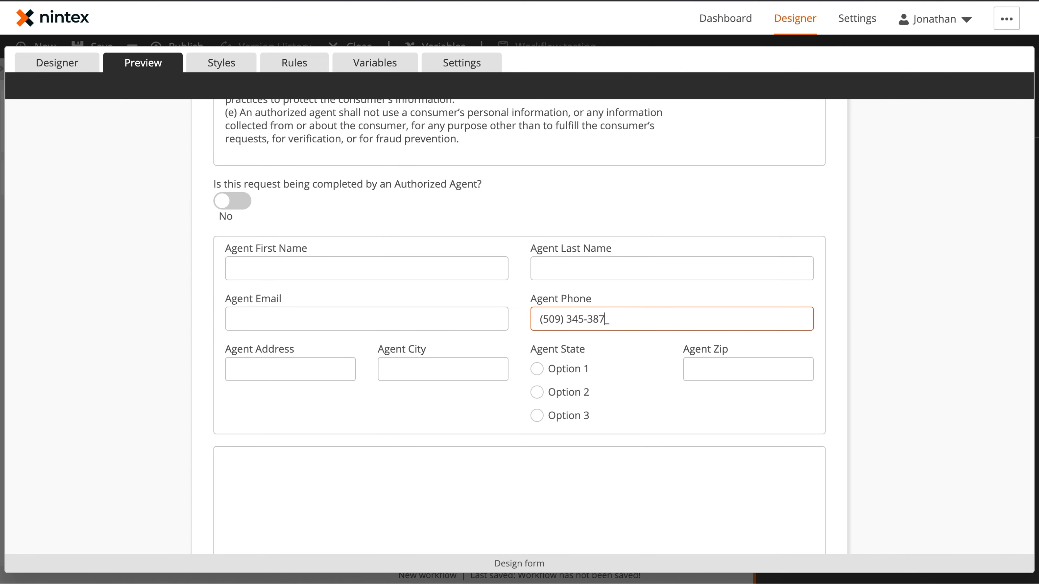
{"action": "key", "text": "BackSpace"}
{"action": "key", "text": "BackSpace"}
{"action": "key", "text": "BackSpace"}
{"action": "key", "text": "BackSpace"}
{"action": "key", "text": "BackSpace"}
{"action": "left_click", "coordinate": [71, 66]}
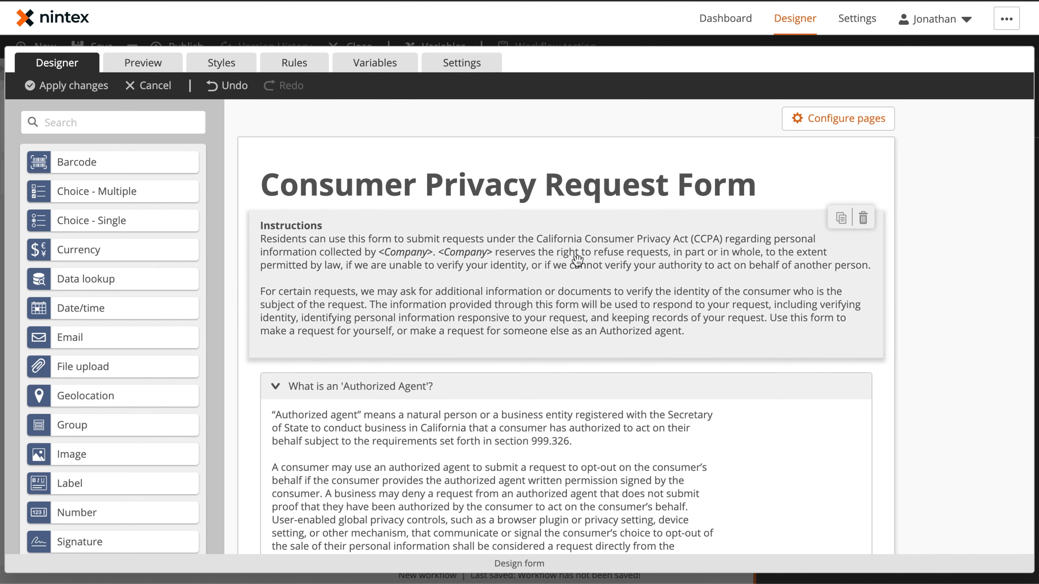
Switch Agent State to a drop-down list and paste the US state abbreviations as its options
{"action": "scroll", "coordinate": [593, 270], "scroll_direction": "down", "scroll_amount": 10}
{"action": "scroll", "coordinate": [608, 280], "scroll_direction": "down", "scroll_amount": 3}
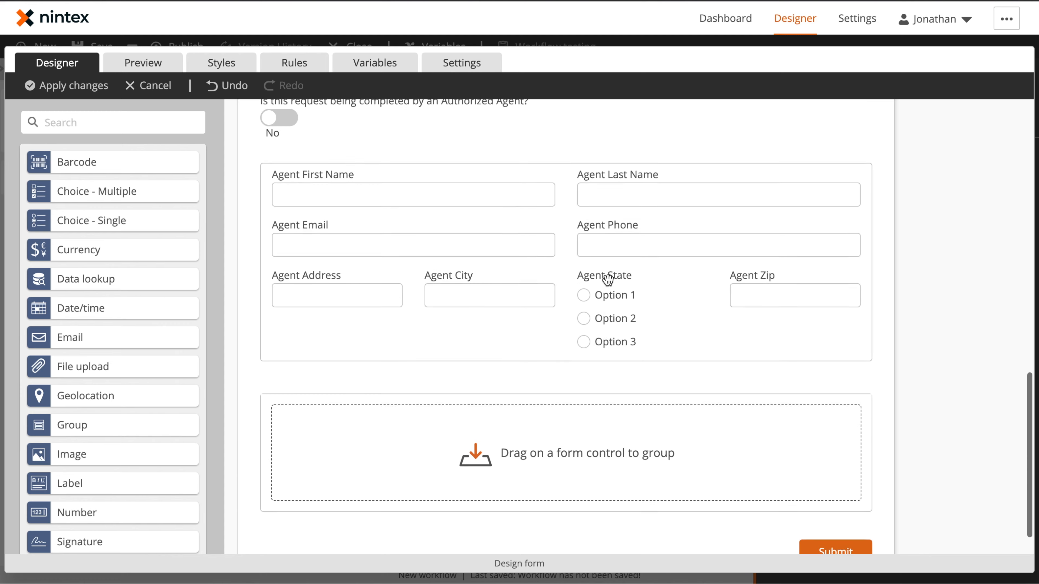
{"action": "left_click", "coordinate": [633, 294]}
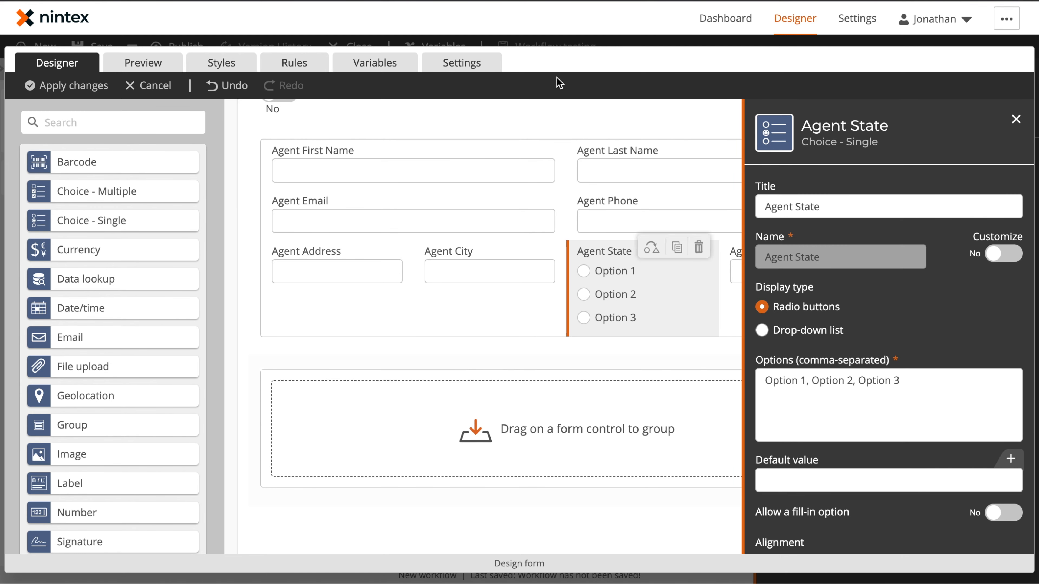
{"action": "left_click", "coordinate": [796, 333]}
{"action": "triple_click", "coordinate": [817, 385]}
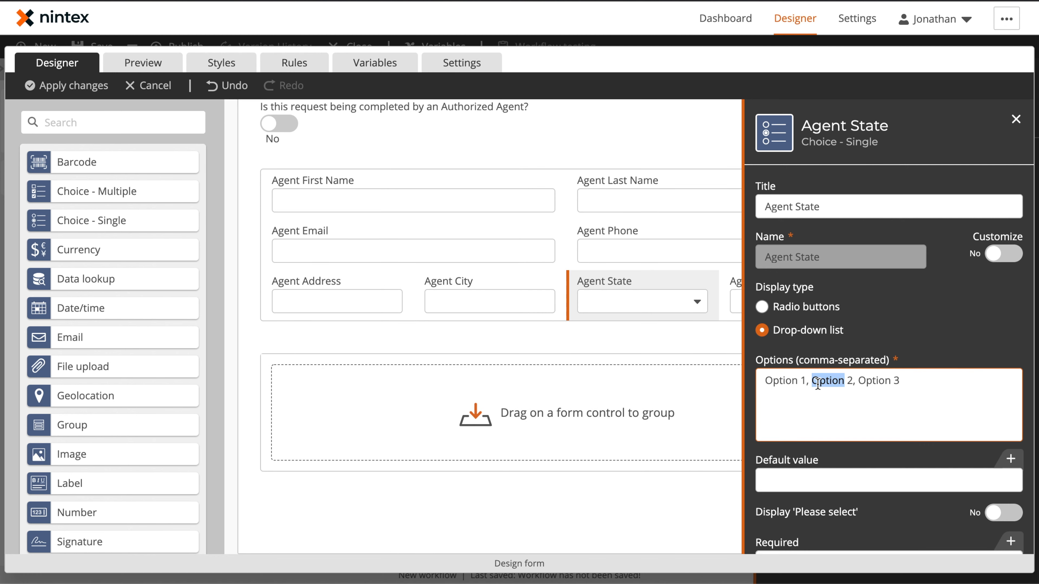
{"action": "type", "text": "AK, AL, AR, AS, AZ, CA, CO, CT, DC, DE, FL, GA, GU, HI, IA, ID, IL, IN, KS, KY, LA, MA, MD, ME, MI, MN, MO, MP, MS, MT, NC, ND, NE, NH, NJ, NM, NV, NY, OH, OK, OR, PA, PR, RI, SC, SD, TN, TX, UM, UT, VA, VI, VT, WA, WI, WV, WY"}
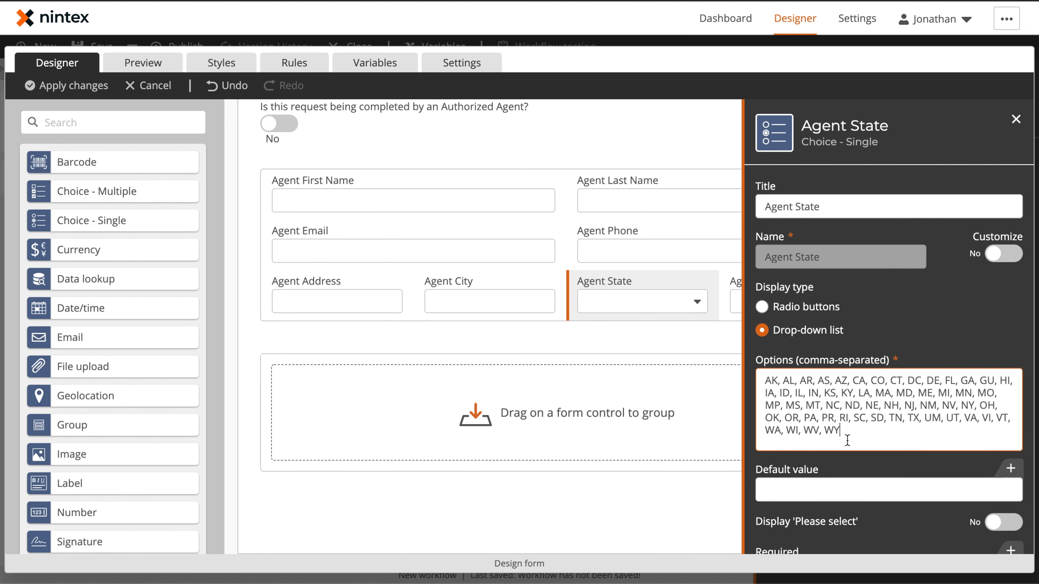
Review the finished Authorized Agent group layout in the form
{"action": "left_click", "coordinate": [139, 64]}
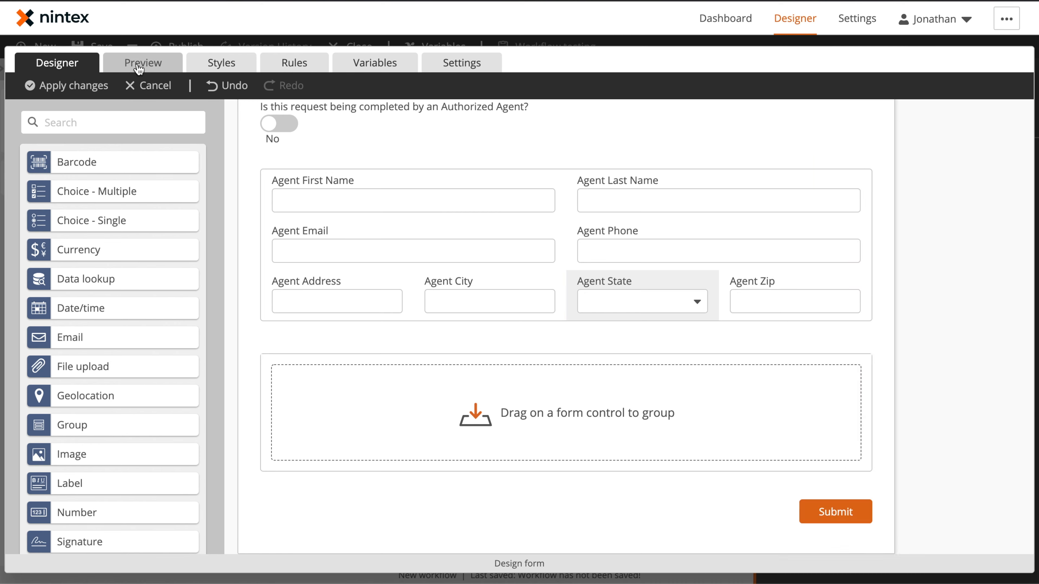
{"action": "scroll", "coordinate": [534, 254], "scroll_direction": "down", "scroll_amount": 10}
{"action": "left_click", "coordinate": [606, 337]}
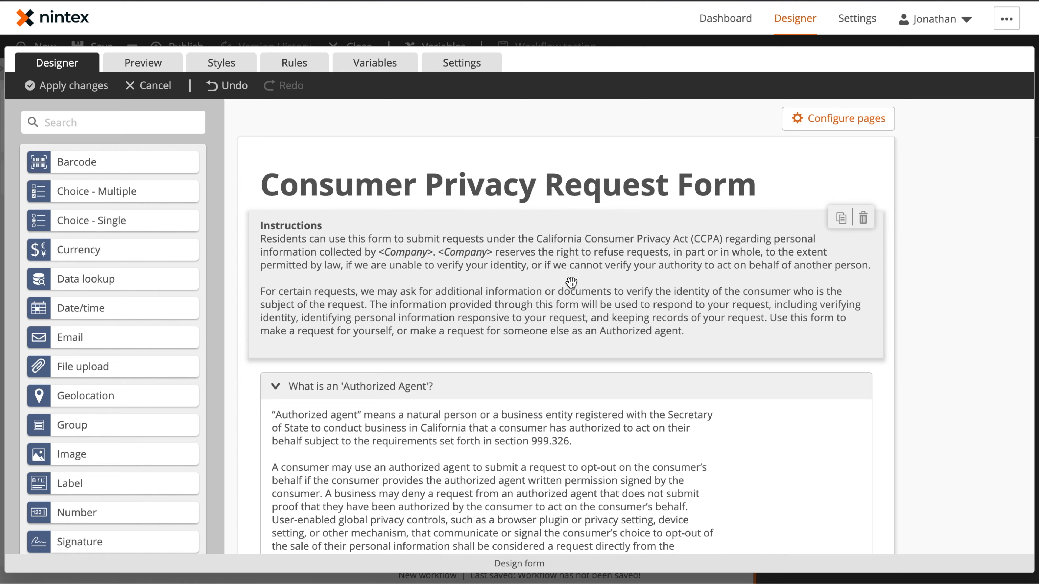
{"action": "scroll", "coordinate": [571, 282], "scroll_direction": "down", "scroll_amount": 15}
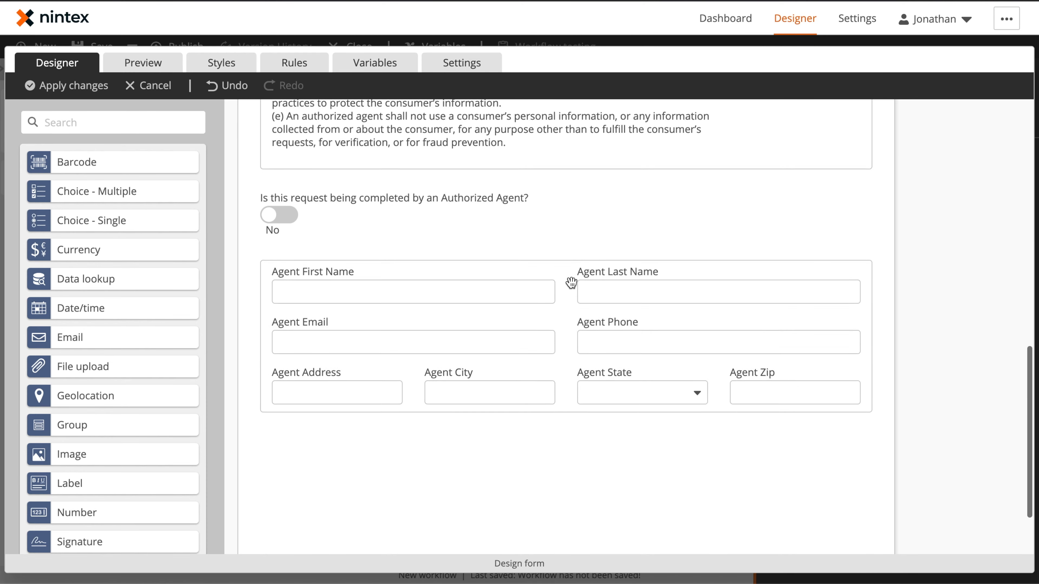
{"action": "scroll", "coordinate": [571, 283], "scroll_direction": "down", "scroll_amount": 1}
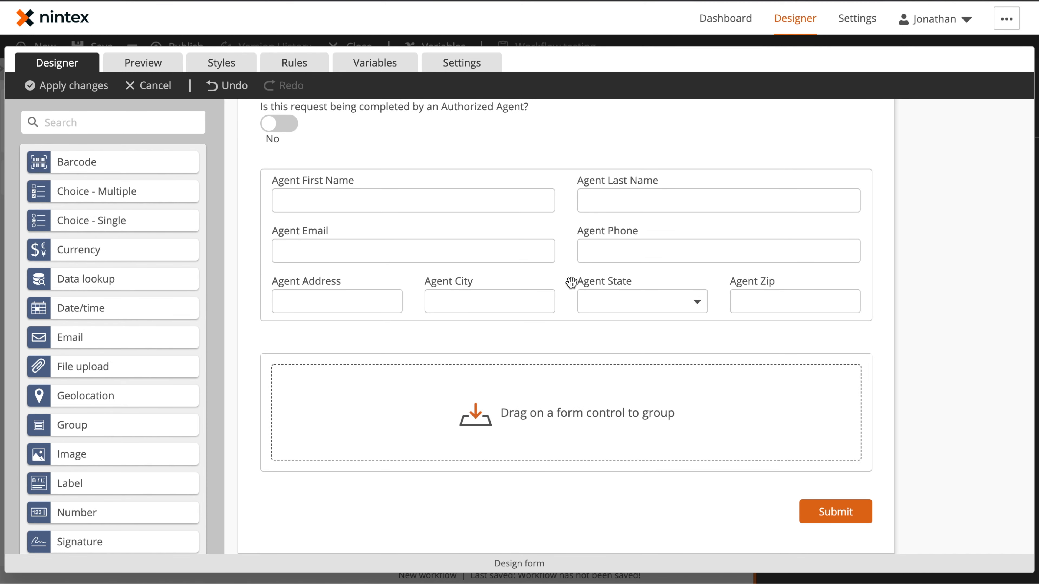
{"action": "scroll", "coordinate": [201, 340], "scroll_direction": "down", "scroll_amount": 3}
Add a File upload control below the agent fields titled Signer Authorized Agent Permission
{"action": "left_click_drag", "start_coordinate": [113, 228], "coordinate": [368, 319]}
{"action": "triple_click", "coordinate": [838, 207]}
{"action": "type", "text": "Signer Authroized Agent Permission"}
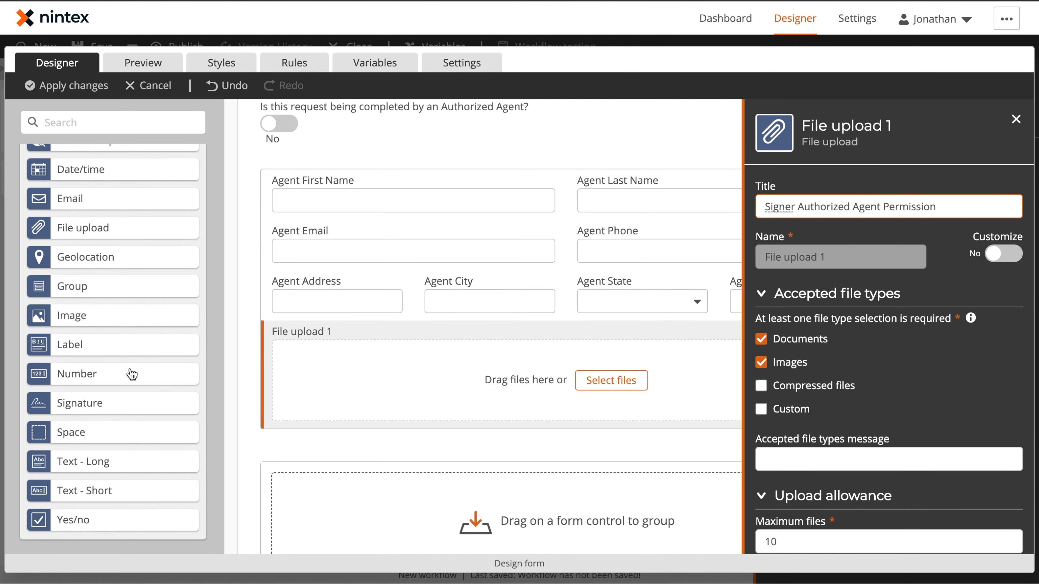
{"action": "scroll", "coordinate": [131, 377], "scroll_direction": "down", "scroll_amount": 1}
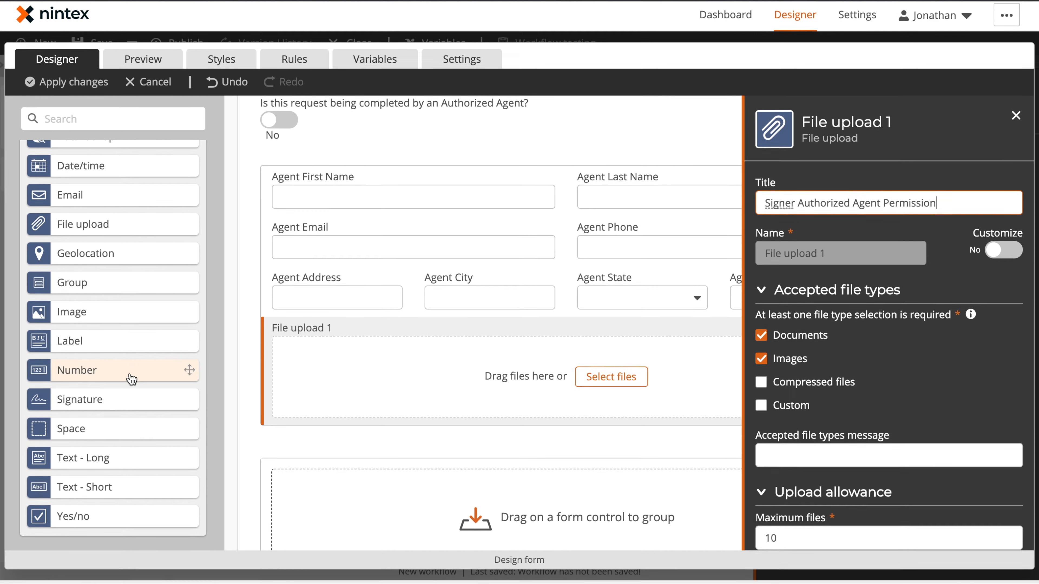
{"action": "scroll", "coordinate": [109, 262], "scroll_direction": "up", "scroll_amount": 4}
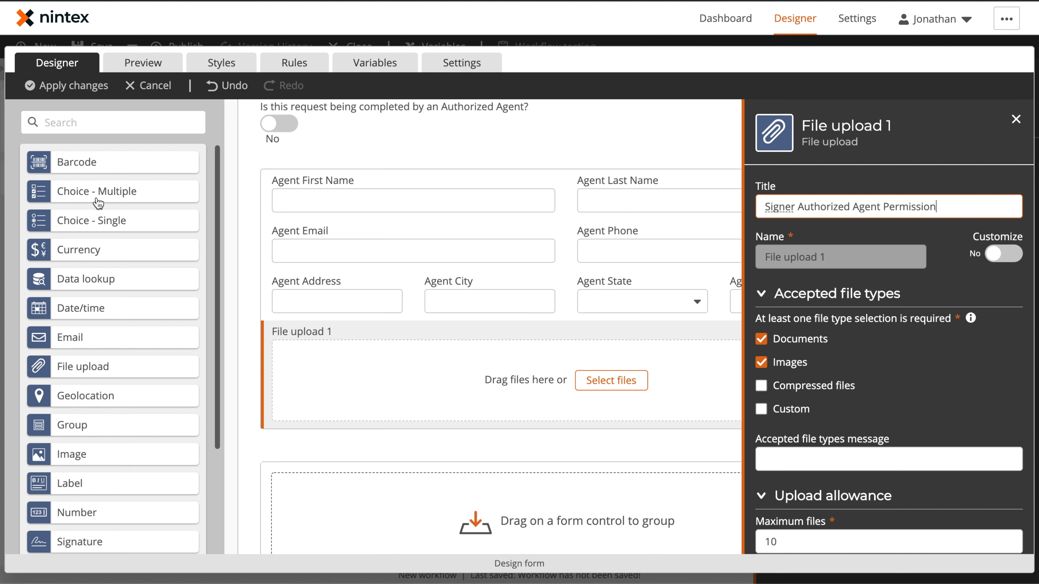
Add a Choice - Single control titled 'What type of request would you like to make?' with the custom name Agent Request Type
{"action": "left_click_drag", "start_coordinate": [105, 226], "coordinate": [542, 426]}
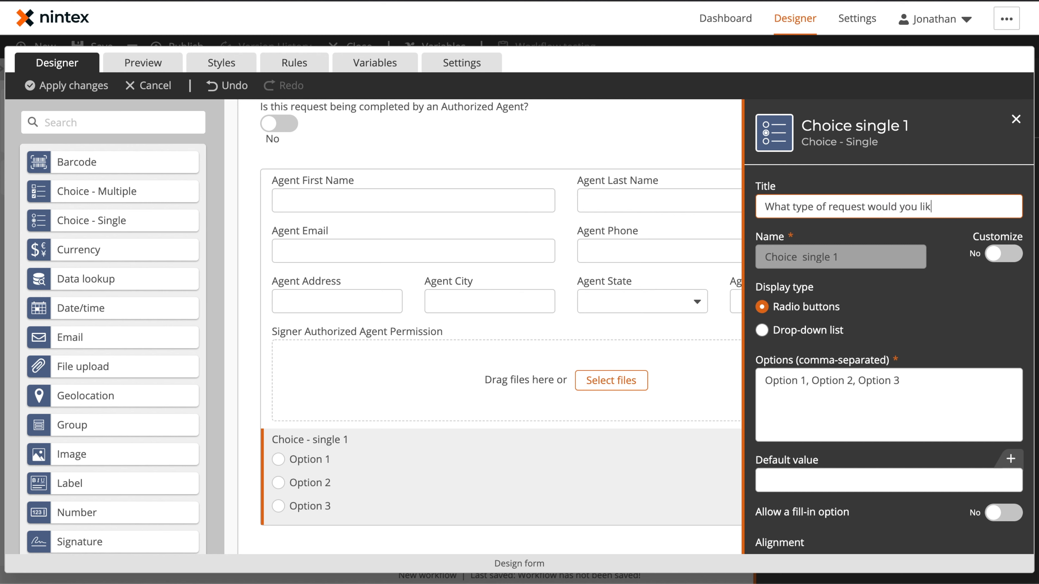
{"action": "key", "text": "Tab"}
{"action": "left_click", "coordinate": [1014, 254]}
{"action": "triple_click", "coordinate": [824, 257]}
{"action": "type", "text": "Agent Request Type"}
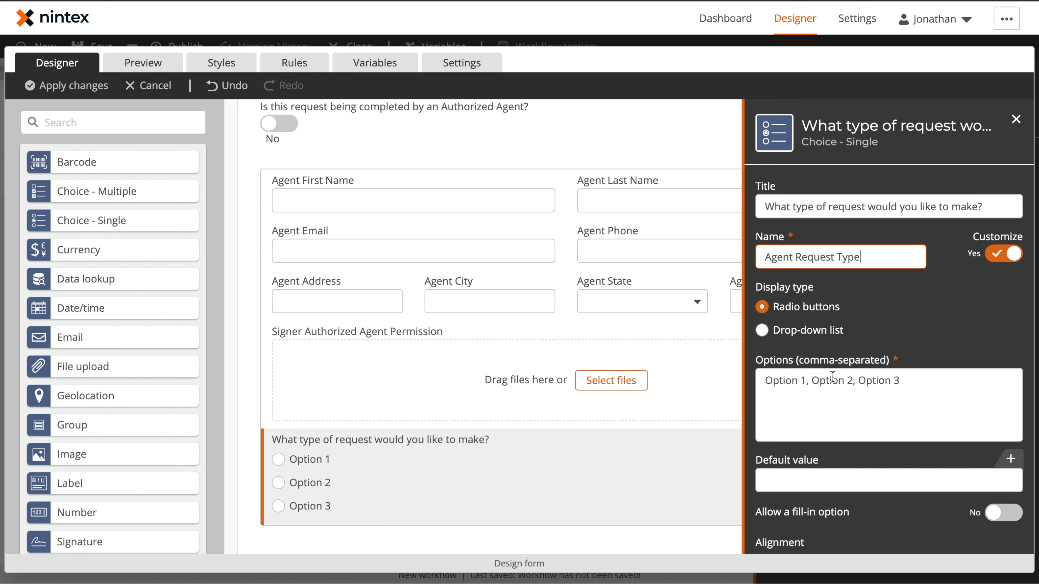
Set its options to View categories of information collected, Get access to information collected, Delete information and account, Opt-out of the sale of information
{"action": "triple_click", "coordinate": [833, 377]}
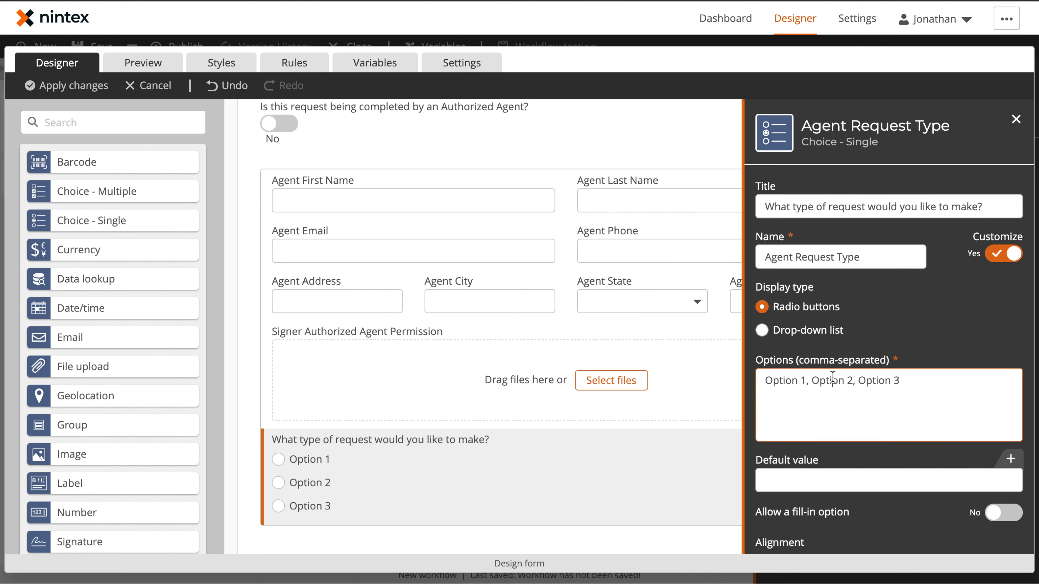
{"action": "type", "text": "View categories of information collected,"}
{"action": "type", "text": "Get access to information collected, Delete information and account, Opt-out of the sale of information"}
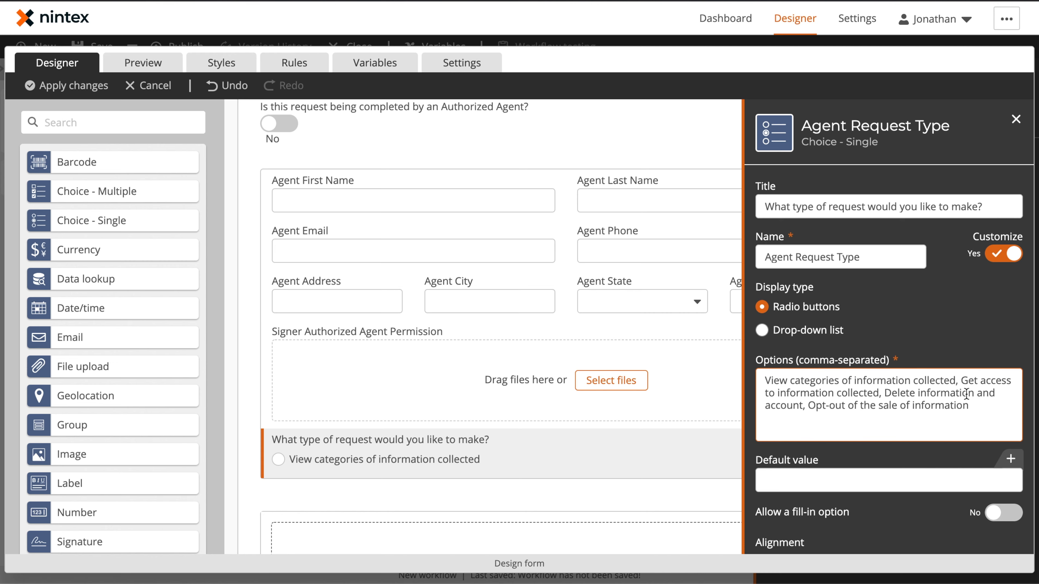
{"action": "left_click", "coordinate": [964, 332]}
{"action": "scroll", "coordinate": [434, 360], "scroll_direction": "down", "scroll_amount": 2}
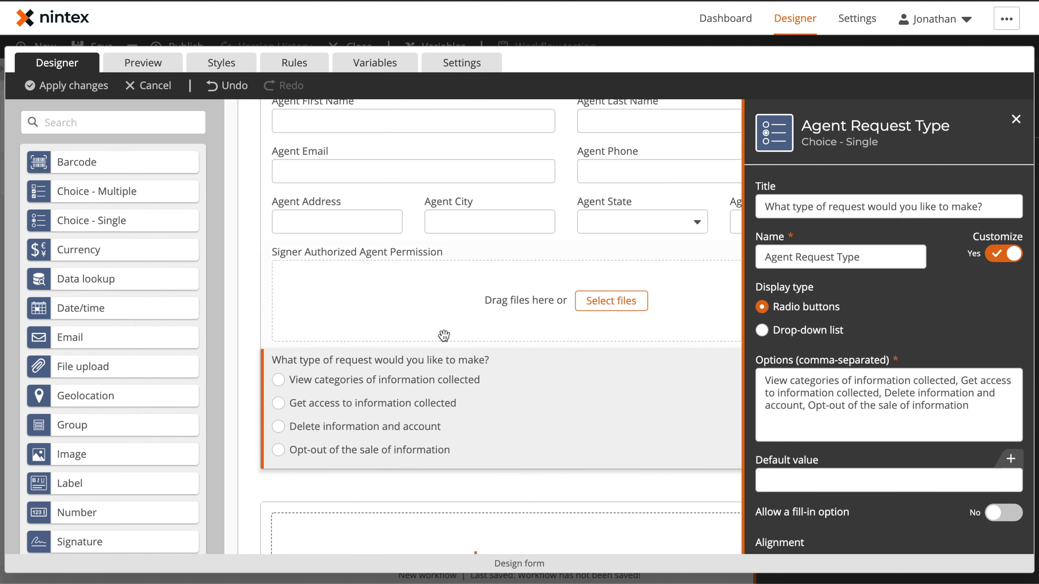
{"action": "scroll", "coordinate": [444, 336], "scroll_direction": "up", "scroll_amount": 7}
{"action": "scroll", "coordinate": [469, 332], "scroll_direction": "down", "scroll_amount": 10}
{"action": "scroll", "coordinate": [412, 223], "scroll_direction": "up", "scroll_amount": 1}
{"action": "scroll", "coordinate": [412, 223], "scroll_direction": "down", "scroll_amount": 1}
{"action": "left_click", "coordinate": [1016, 119]}
Fill the lower empty group with Text - Short, Email and Choice - Single controls in the same layout as the agent group
{"action": "scroll", "coordinate": [141, 414], "scroll_direction": "down", "scroll_amount": 3}
{"action": "left_click_drag", "start_coordinate": [82, 491], "coordinate": [409, 414]}
{"action": "left_click_drag", "start_coordinate": [82, 491], "coordinate": [797, 444]}
{"action": "left_click_drag", "start_coordinate": [82, 198], "coordinate": [409, 466]}
{"action": "left_click_drag", "start_coordinate": [82, 490], "coordinate": [479, 524]}
{"action": "left_click_drag", "start_coordinate": [82, 491], "coordinate": [812, 446]}
{"action": "scroll", "coordinate": [83, 247], "scroll_direction": "up", "scroll_amount": 3}
{"action": "left_click_drag", "start_coordinate": [83, 229], "coordinate": [838, 446]}
{"action": "scroll", "coordinate": [100, 409], "scroll_direction": "down", "scroll_amount": 3}
{"action": "left_click_drag", "start_coordinate": [100, 490], "coordinate": [838, 446]}
Title the first two text fields Contact First Name and Contact Last Name
{"action": "left_click", "coordinate": [414, 348]}
{"action": "type", "text": "Contact First Name"}
{"action": "left_click_drag", "start_coordinate": [833, 207], "coordinate": [761, 207]}
{"action": "left_click", "coordinate": [654, 348]}
{"action": "type", "text": "Contact Last Name"}
Set the email control's title to Contact Email
{"action": "left_click", "coordinate": [413, 397]}
{"action": "key", "text": "BackSpace"}
{"action": "key", "text": "BackSpace"}
{"action": "type", "text": "Contact"}
{"action": "double_click", "coordinate": [1004, 254]}
{"action": "triple_click", "coordinate": [839, 257]}
{"action": "type", "text": "Contact Email"}
Title the next text field Contact Phone
{"action": "left_click", "coordinate": [615, 399]}
{"action": "triple_click", "coordinate": [835, 208]}
{"action": "type", "text": "Contact Phone"}
Title the third-row text fields Contact Address and Contact City
{"action": "left_click", "coordinate": [339, 450]}
{"action": "triple_click", "coordinate": [835, 209]}
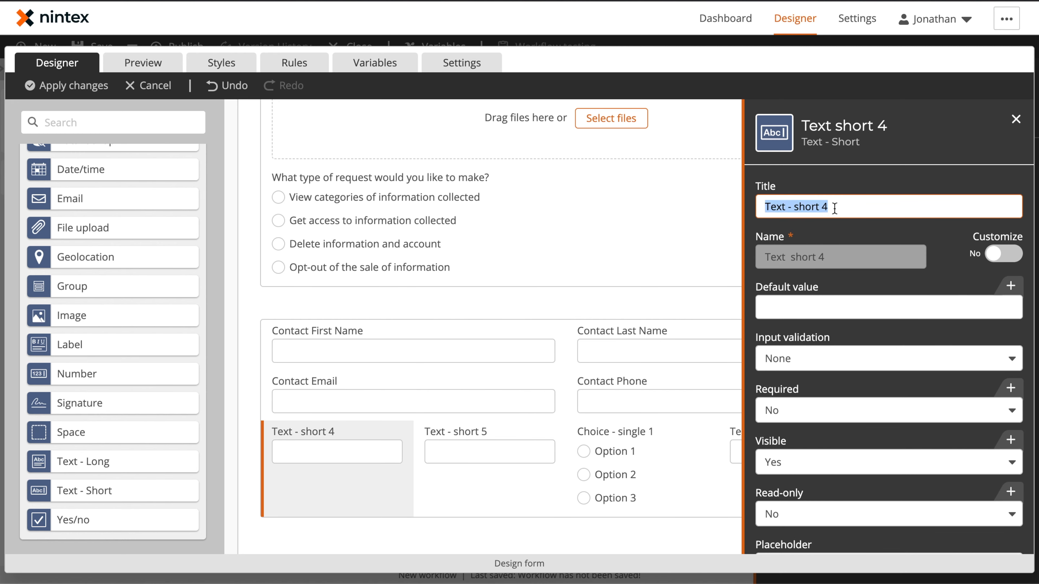
{"action": "type", "text": "Contact Address"}
{"action": "left_click", "coordinate": [489, 452]}
{"action": "triple_click", "coordinate": [835, 208]}
{"action": "type", "text": "Contact City"}
Paste the state abbreviations as the choice control's options, make it a drop-down list and title it Contact State
{"action": "left_click", "coordinate": [646, 434]}
{"action": "left_click", "coordinate": [844, 404]}
{"action": "key", "text": "super+a"}
{"action": "type", "text": "AK, AL, AR, AS, AZ, CA, CO, CT, DC, DE, FL, GA, GU, HI, IA, ID, IL, IN, KS, KY, LA, MA, MD, ME, MI, MN, MO, MP, MS, MT, NC, ND, NE, NH, NJ, NM, NV, NY, OH, OK, OR, PA, PR, RI, SC, SD, TN, TX, UM, UT, VA, VI, VT, WA, WI, WV, WY"}
{"action": "left_click", "coordinate": [762, 299]}
{"action": "triple_click", "coordinate": [835, 202]}
{"action": "type", "text": "Contact State"}
{"action": "left_click", "coordinate": [593, 229]}
Title the last text field Contact Zip
{"action": "left_click", "coordinate": [733, 450]}
{"action": "triple_click", "coordinate": [835, 202]}
{"action": "type", "text": "Contact "}
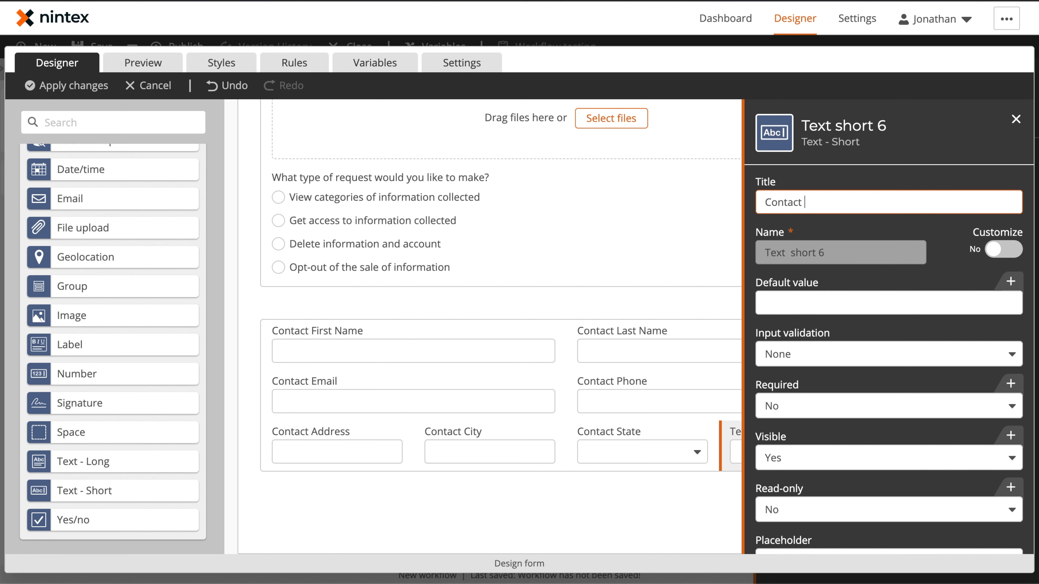
{"action": "type", "text": "Zip"}
Give Contact Phone a Text mask input validation with the same phone pattern as Agent Phone
{"action": "left_click", "coordinate": [651, 399]}
{"action": "left_click", "coordinate": [846, 356]}
{"action": "left_click", "coordinate": [847, 399]}
{"action": "left_click", "coordinate": [847, 406]}
{"action": "type", "text": "(999) 999-9999"}
{"action": "left_click", "coordinate": [637, 509]}
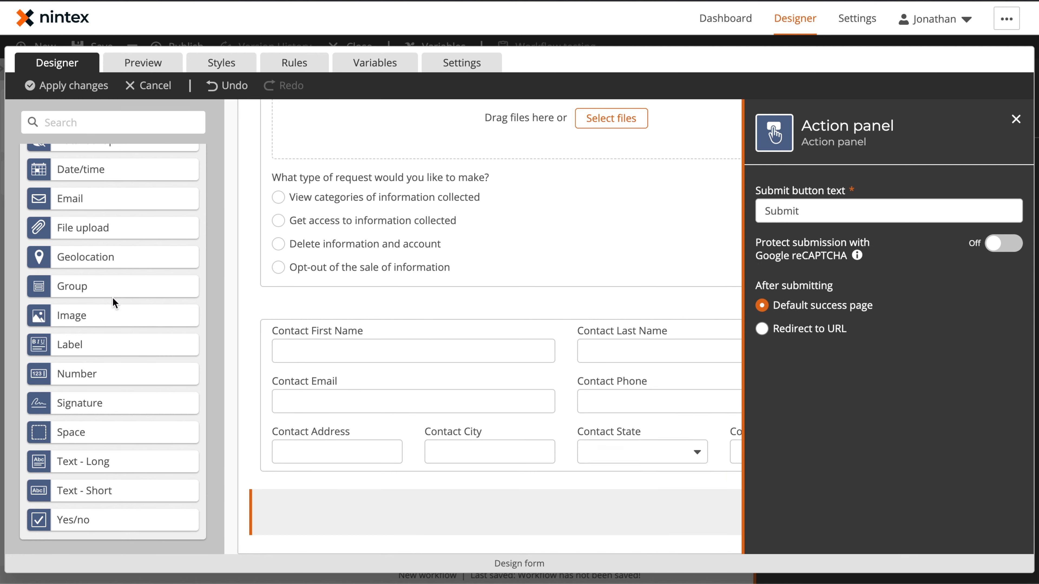
Add a File upload control titled Contact Verification Document to the contact group
{"action": "left_click_drag", "start_coordinate": [112, 228], "coordinate": [450, 469]}
{"action": "triple_click", "coordinate": [871, 208]}
{"action": "type", "text": "Contact Verifi"}
{"action": "left_click", "coordinate": [801, 386]}
Allow compressed files in the Signer Authorized Agent Permission upload alongside documents and images
{"action": "scroll", "coordinate": [491, 327], "scroll_direction": "up", "scroll_amount": 5}
{"action": "left_click", "coordinate": [491, 315]}
{"action": "left_click", "coordinate": [799, 339]}
{"action": "left_click", "coordinate": [789, 362]}
{"action": "left_click", "coordinate": [839, 386]}
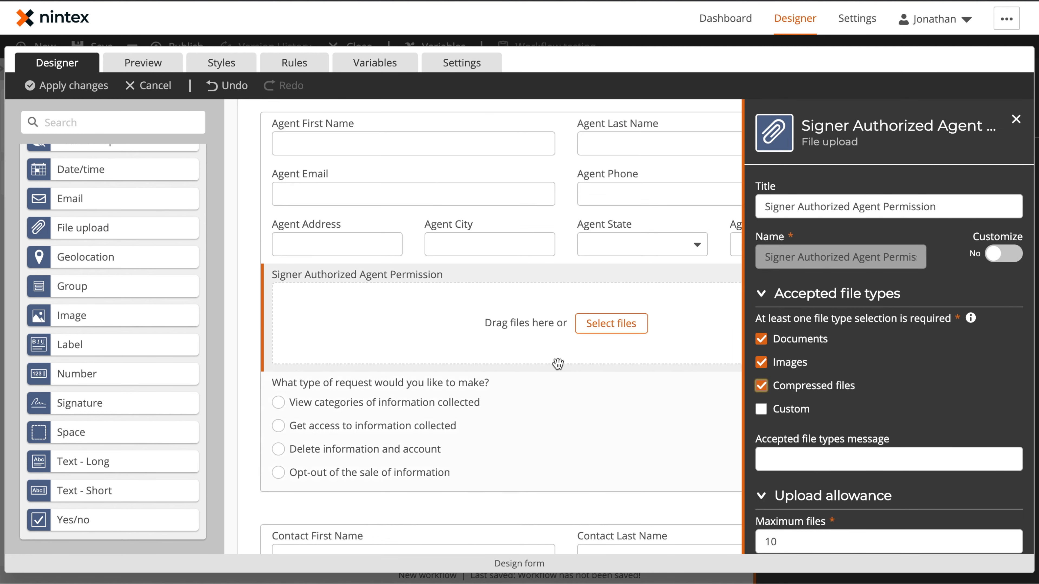
Add a Label control at the bottom of the contact group
{"action": "scroll", "coordinate": [481, 399], "scroll_direction": "down", "scroll_amount": 7}
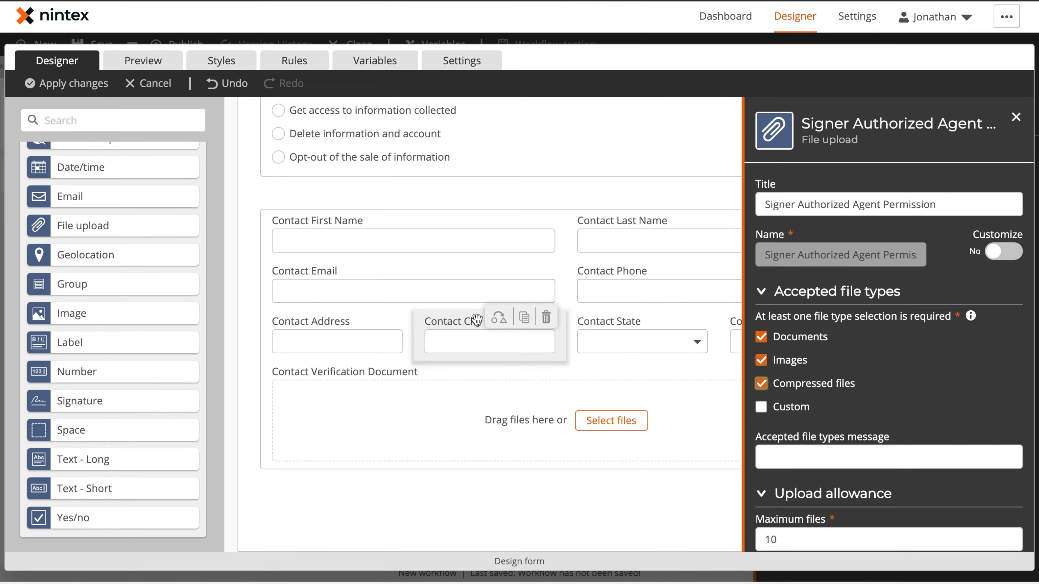
{"action": "left_click_drag", "start_coordinate": [81, 343], "coordinate": [521, 494]}
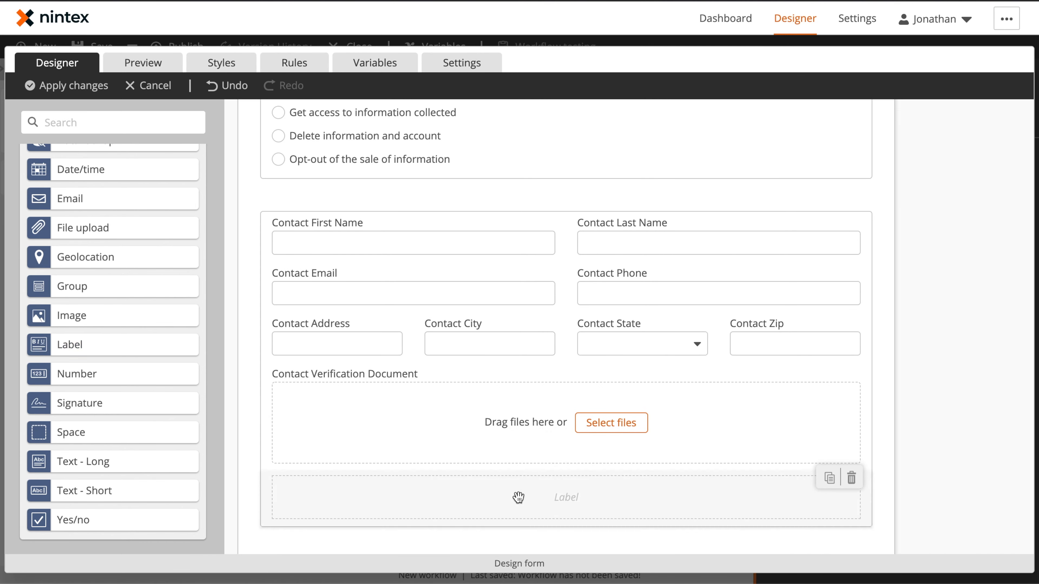
Paste the certification statement into the new label and name it Signature Confirmation Instructions
{"action": "left_click", "coordinate": [882, 354]}
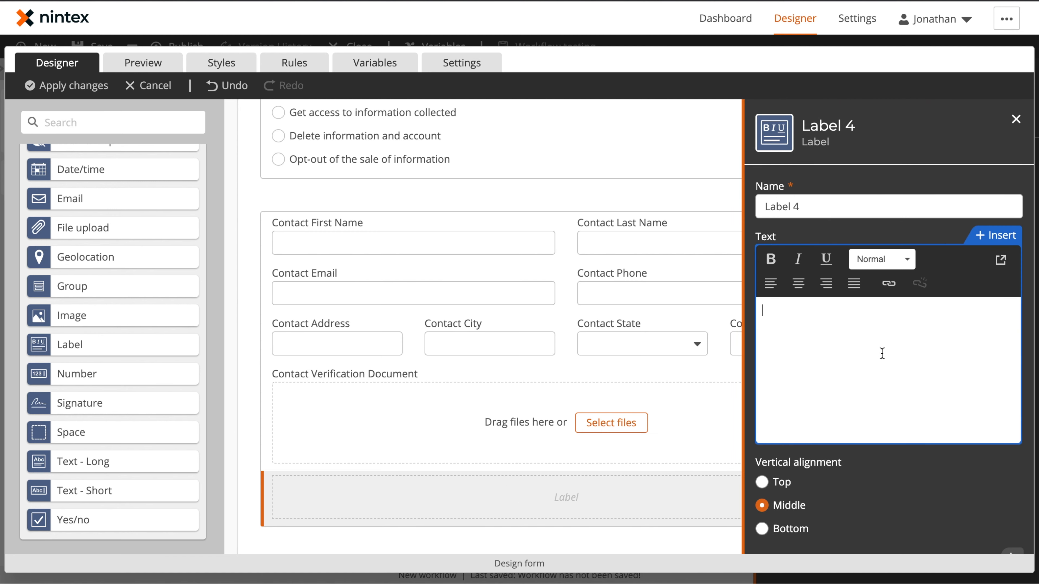
{"action": "key", "text": "ctrl+v"}
{"action": "scroll", "coordinate": [901, 386], "scroll_direction": "up", "scroll_amount": 2}
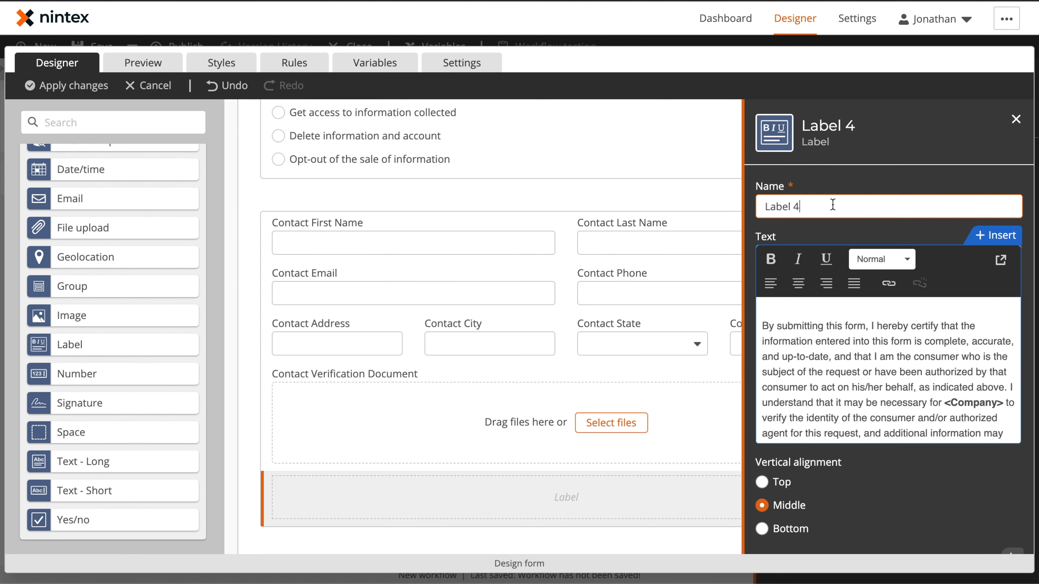
{"action": "triple_click", "coordinate": [833, 205]}
{"action": "type", "text": "Si"}
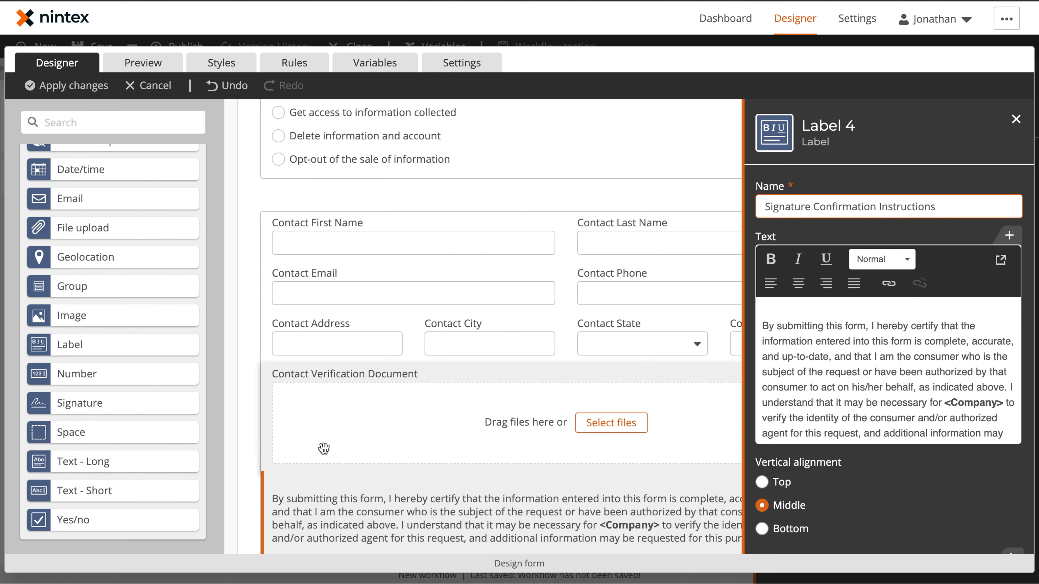
Move the contact group, with its file upload and label, inside an enclosing group
{"action": "left_click", "coordinate": [232, 432]}
{"action": "scroll", "coordinate": [476, 410], "scroll_direction": "down", "scroll_amount": 2}
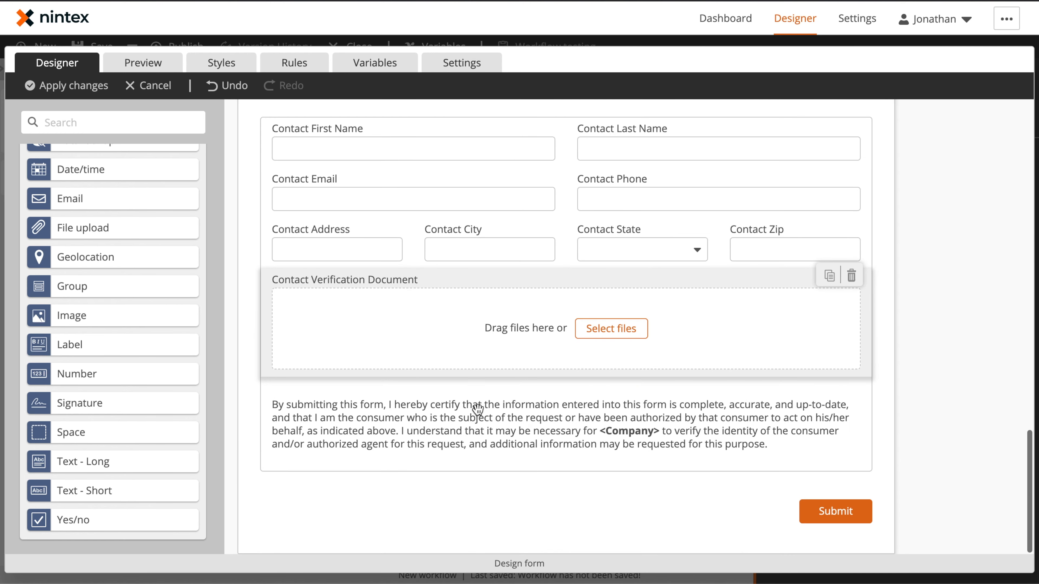
{"action": "scroll", "coordinate": [530, 202], "scroll_direction": "up", "scroll_amount": 4}
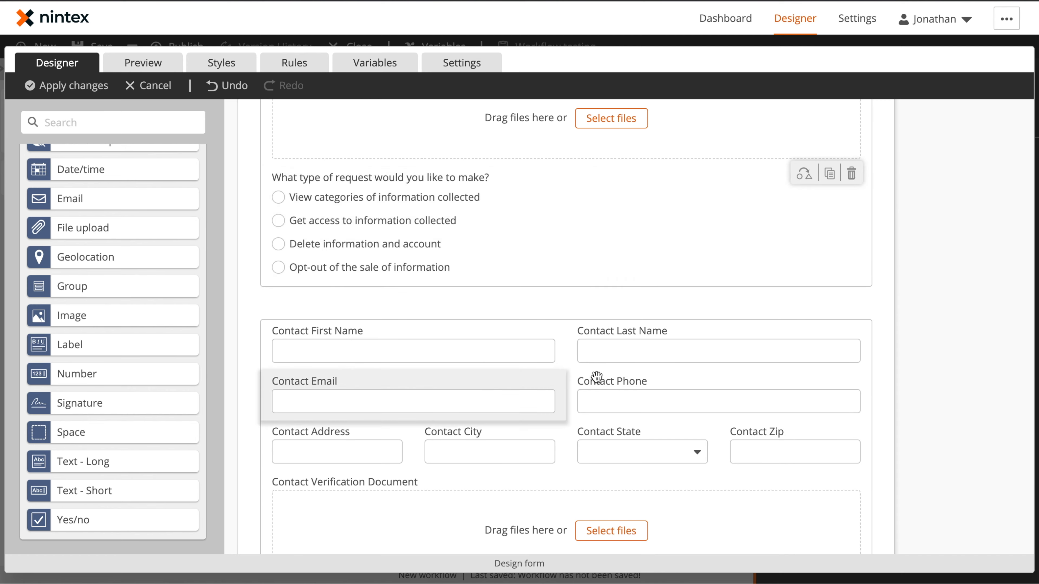
{"action": "scroll", "coordinate": [543, 359], "scroll_direction": "up", "scroll_amount": 4}
{"action": "scroll", "coordinate": [543, 359], "scroll_direction": "up", "scroll_amount": 2}
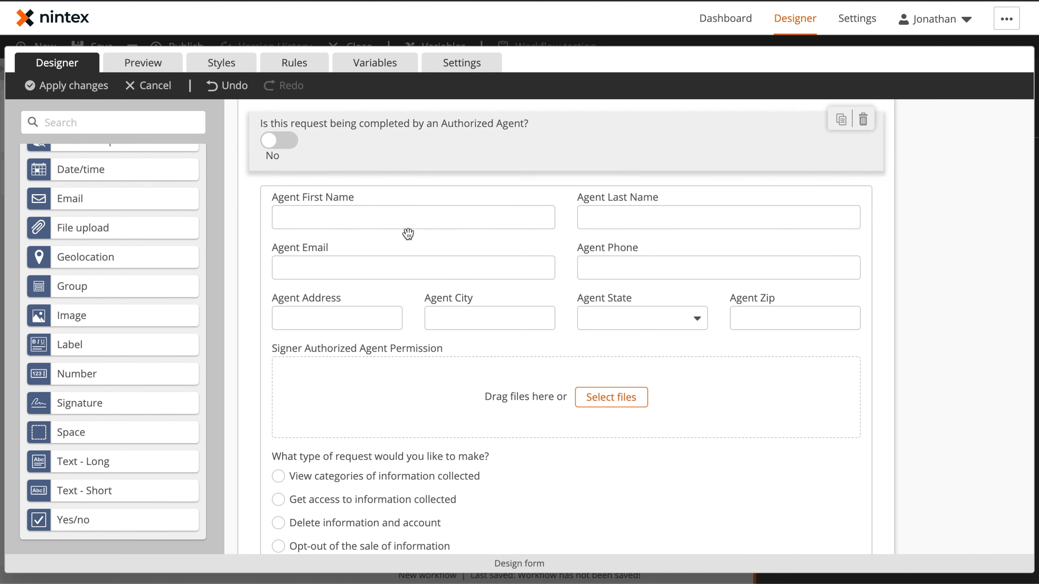
{"action": "scroll", "coordinate": [406, 234], "scroll_direction": "down", "scroll_amount": 1}
{"action": "scroll", "coordinate": [421, 266], "scroll_direction": "down", "scroll_amount": 10}
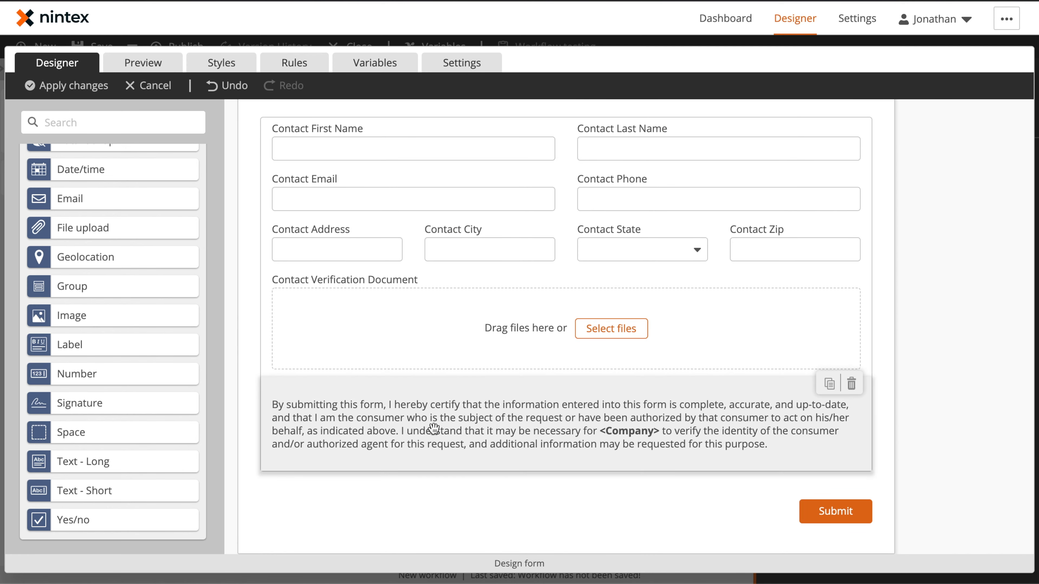
{"action": "scroll", "coordinate": [438, 269], "scroll_direction": "up", "scroll_amount": 3}
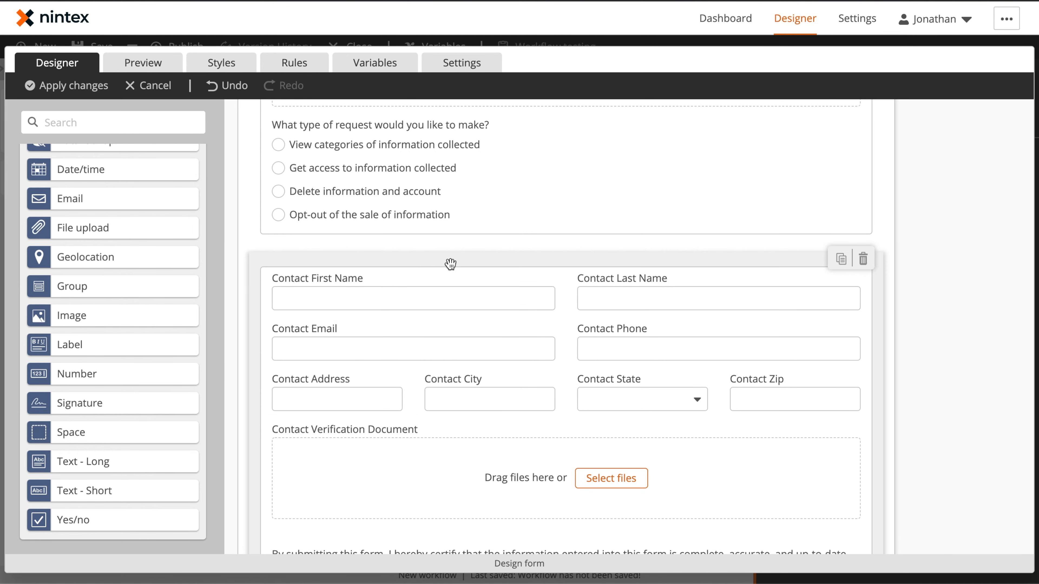
{"action": "left_click_drag", "start_coordinate": [449, 260], "coordinate": [462, 222]}
{"action": "scroll", "coordinate": [457, 248], "scroll_direction": "down", "scroll_amount": 3}
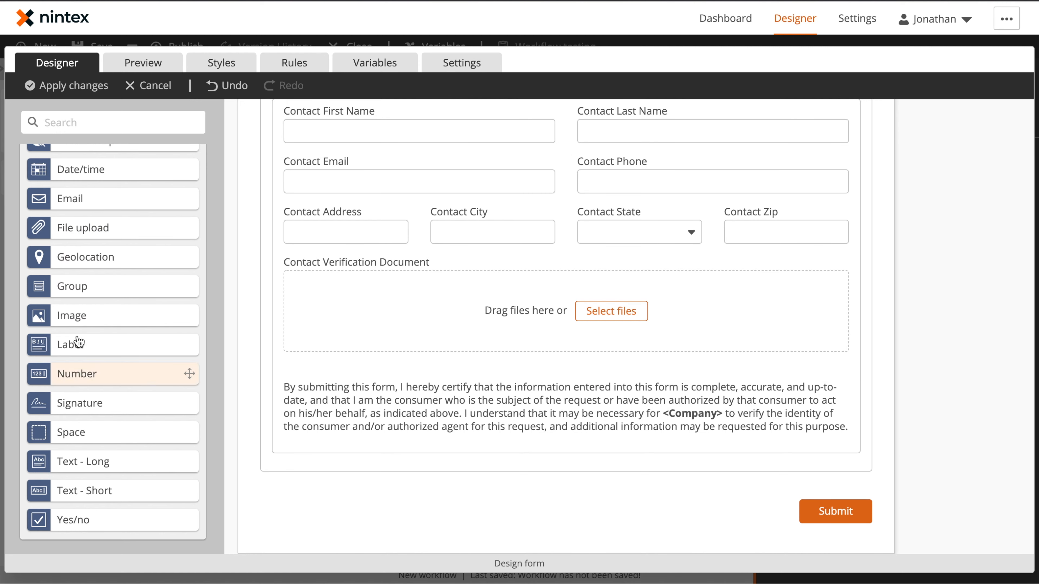
Add a new group below holding a single-choice question titled What type of request would you like to make? named Request Type
{"action": "left_click_drag", "start_coordinate": [83, 289], "coordinate": [579, 495]}
{"action": "scroll", "coordinate": [558, 449], "scroll_direction": "down", "scroll_amount": 4}
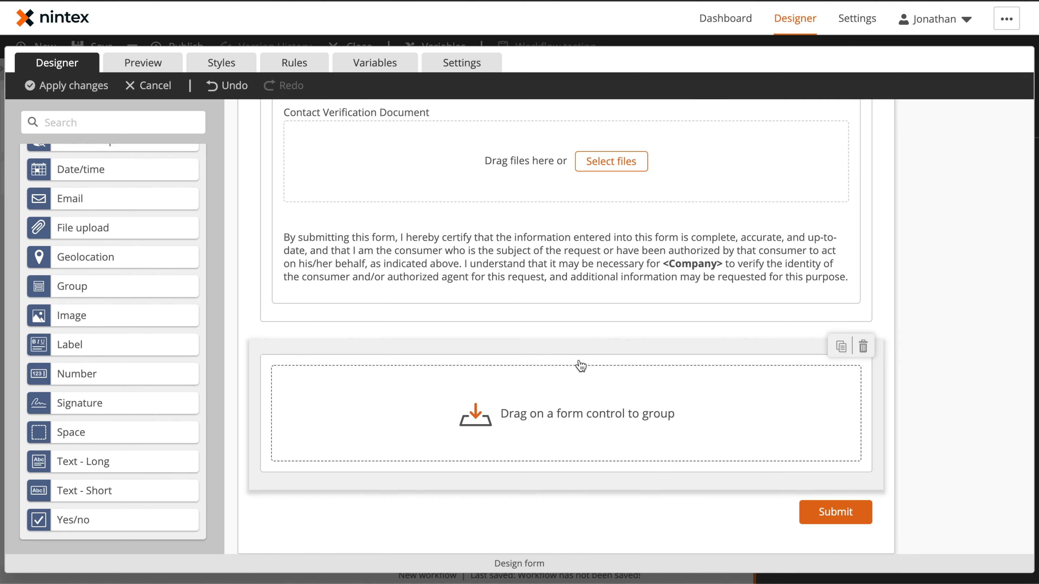
{"action": "left_click", "coordinate": [571, 346]}
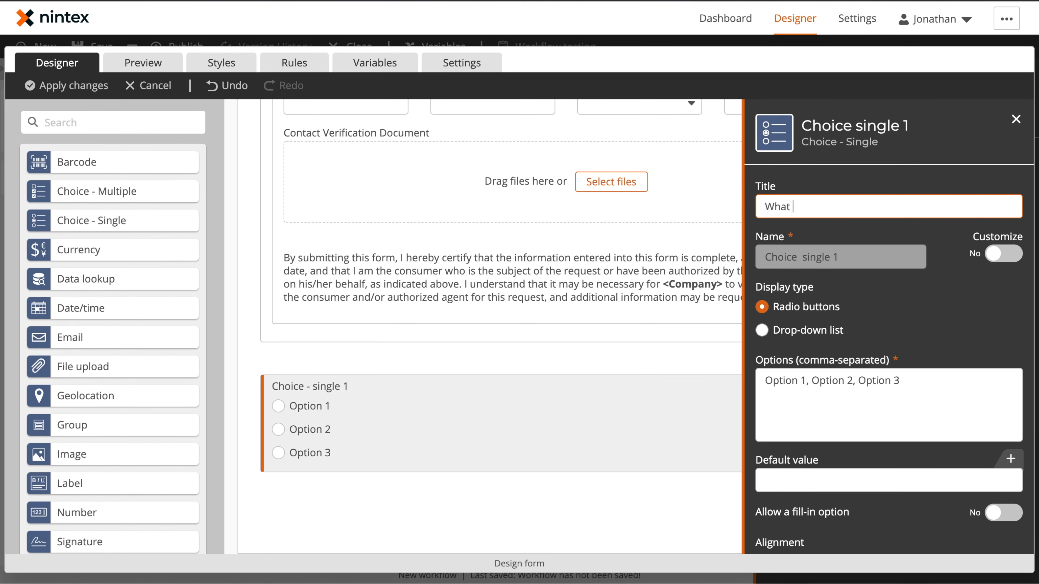
{"action": "type", "text": "type of request would you like to make?Request Type"}
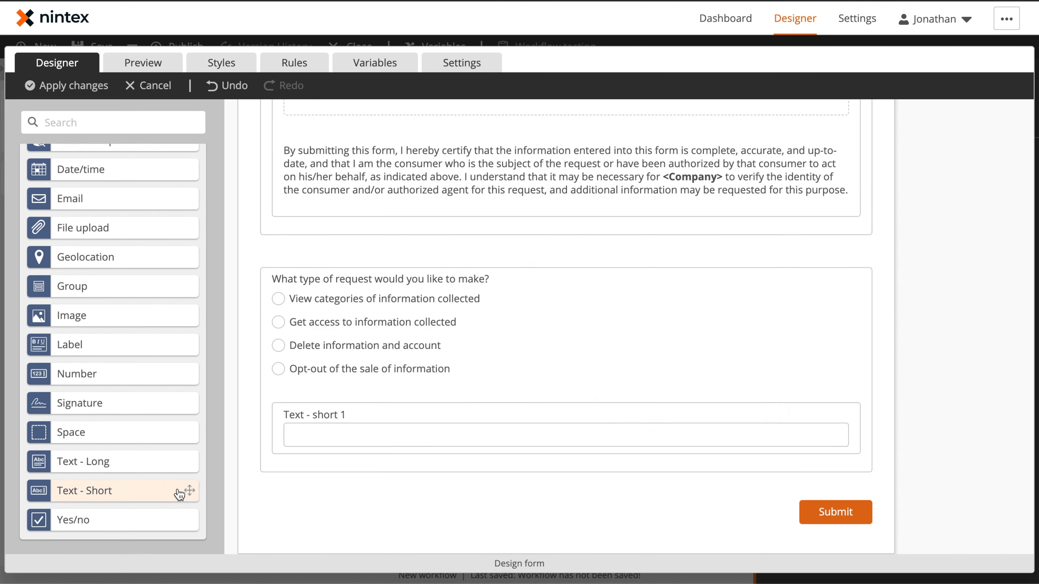
Add a nested group of First Name, Last Name, Email, Phone, Adress, City, State and Zip fields under the question
{"action": "left_click_drag", "start_coordinate": [94, 220], "coordinate": [812, 457]}
{"action": "left_click_drag", "start_coordinate": [812, 457], "coordinate": [567, 457]}
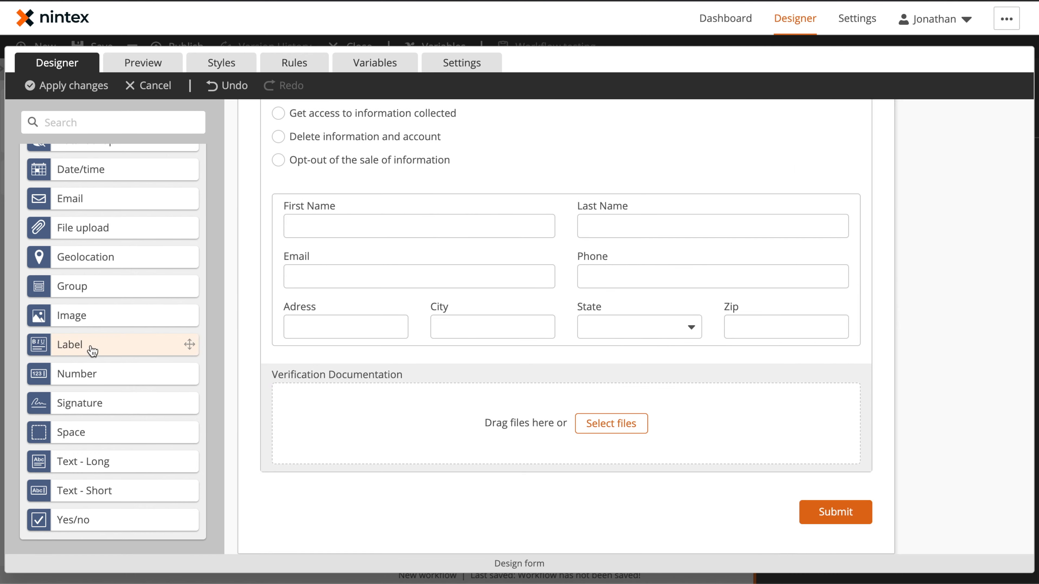
Add a label named Verification Instructions and paste the certification statement into its text
{"action": "left_click", "coordinate": [92, 351]}
{"action": "triple_click", "coordinate": [815, 208]}
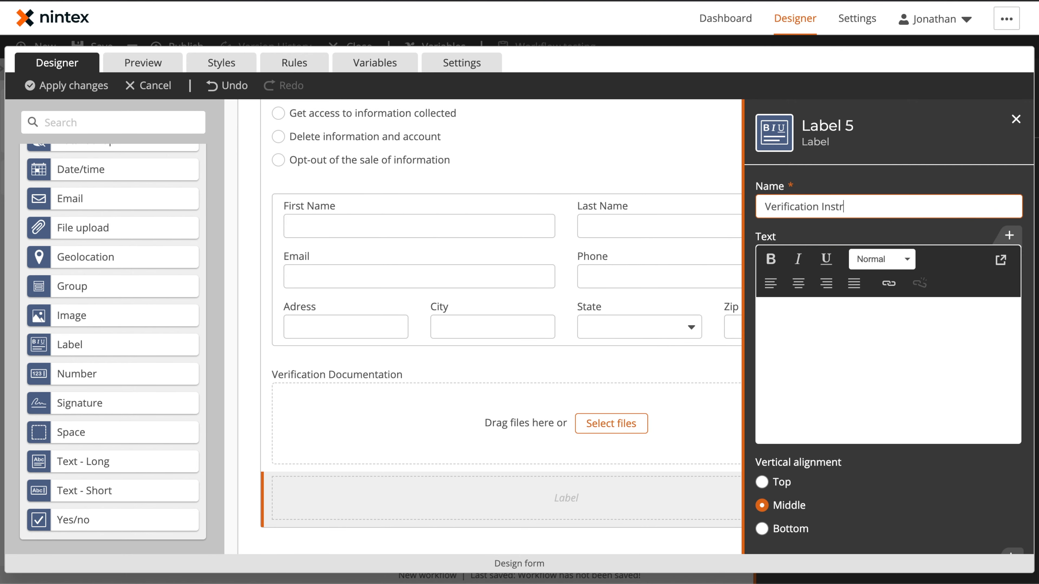
{"action": "left_click", "coordinate": [844, 336]}
{"action": "type", "text": "By submitting this form, I hereby certify that the information entered into this form is complete, accurate, and up-to-date, and that I am the consumer who is the subject of the request or have been authorized by that consumer to act on his/her behalf, as indicated above. I understand that it may be necessary for <Company> to verify the identity of the consumer and/or authorized agent for this request, and additional information may be requested for this purpose."}
{"action": "scroll", "coordinate": [844, 368], "scroll_direction": "up", "scroll_amount": 3}
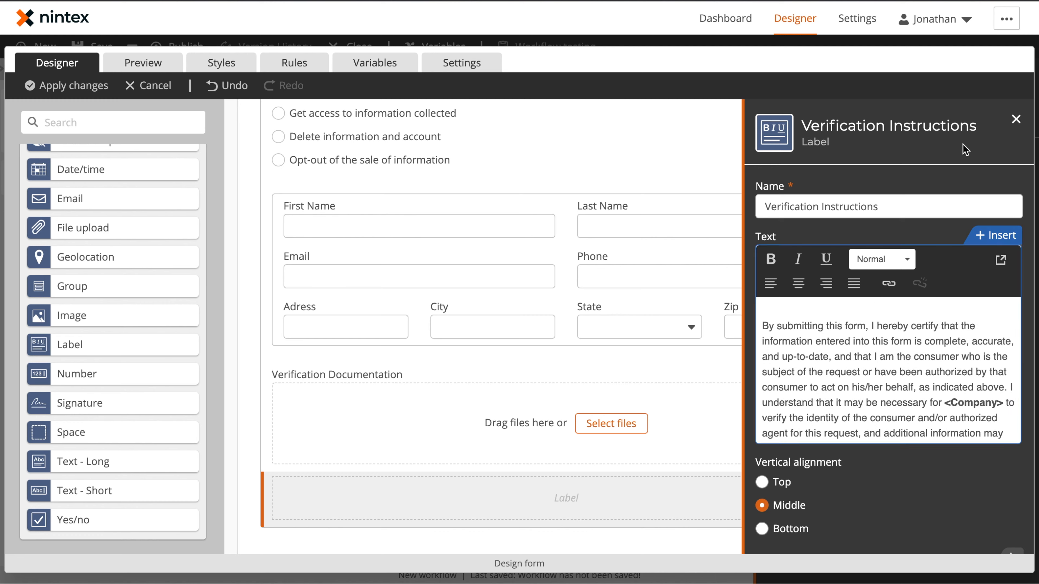
Preview the form and try out the agent toggle, request-type options, contact state list and sections
{"action": "left_click", "coordinate": [153, 64]}
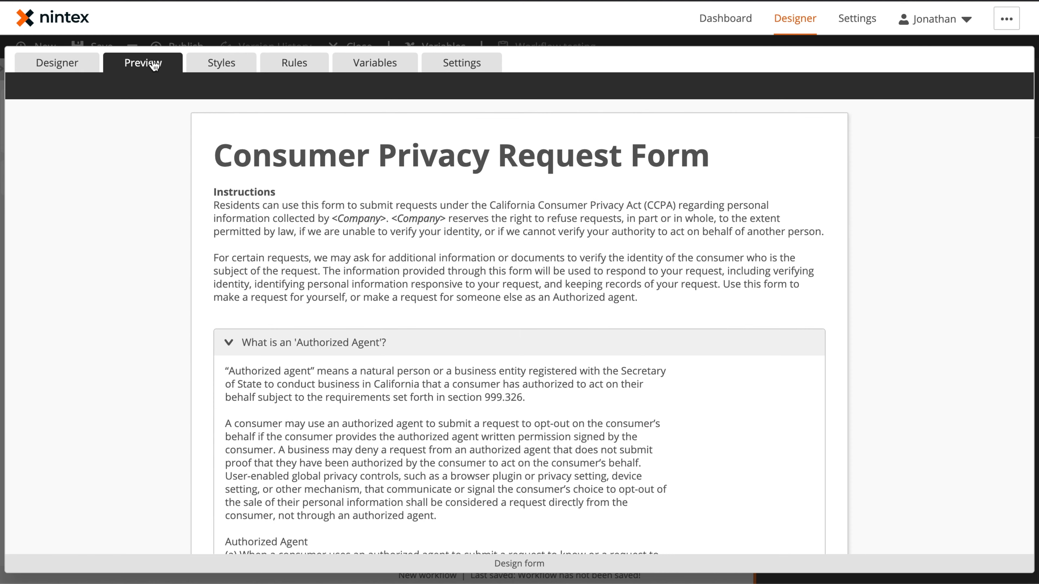
{"action": "scroll", "coordinate": [336, 267], "scroll_direction": "down", "scroll_amount": 5}
{"action": "scroll", "coordinate": [336, 267], "scroll_direction": "up", "scroll_amount": 1}
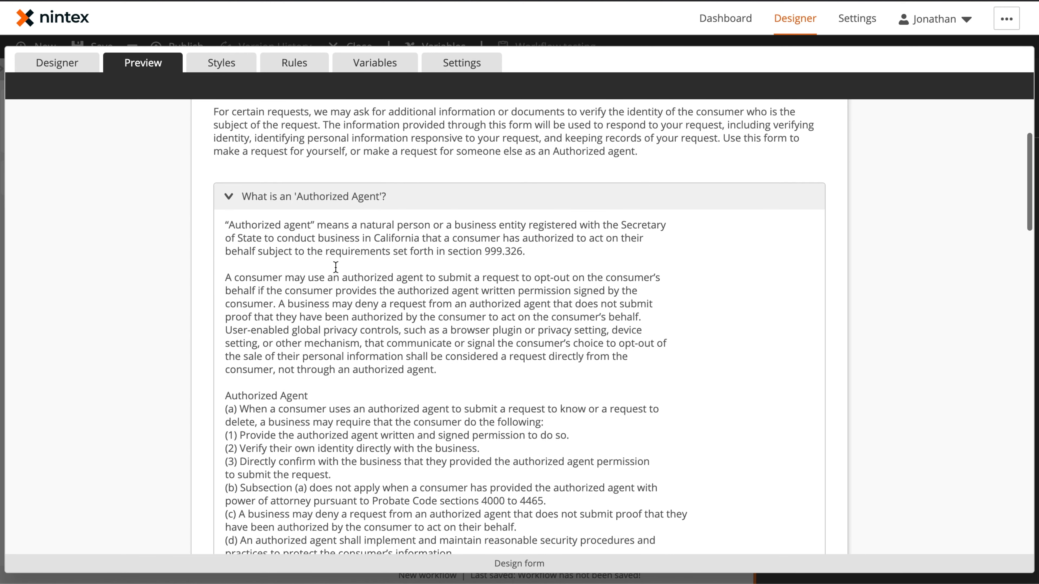
{"action": "left_click", "coordinate": [231, 204]}
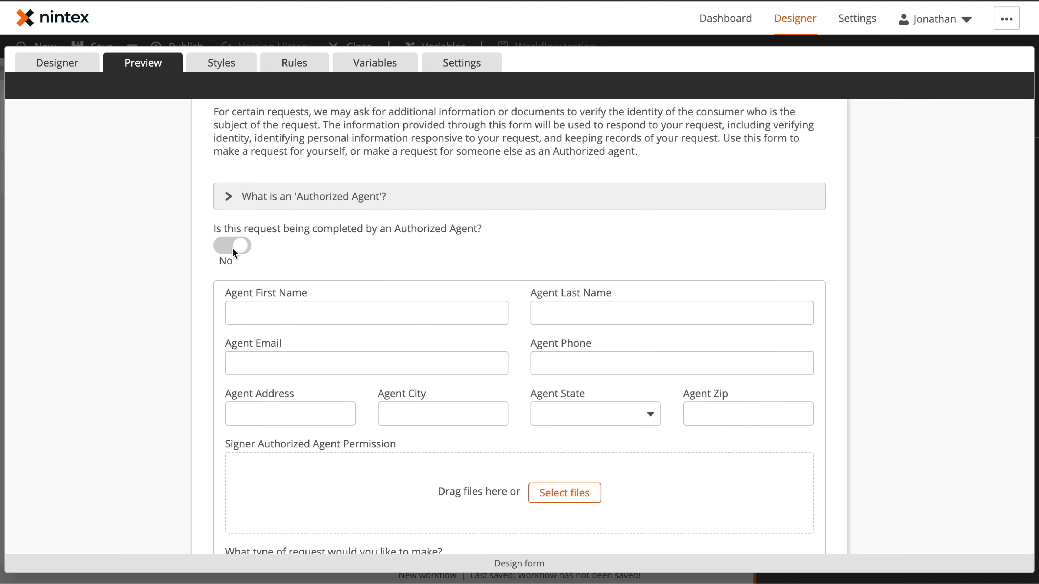
{"action": "scroll", "coordinate": [258, 254], "scroll_direction": "down", "scroll_amount": 5}
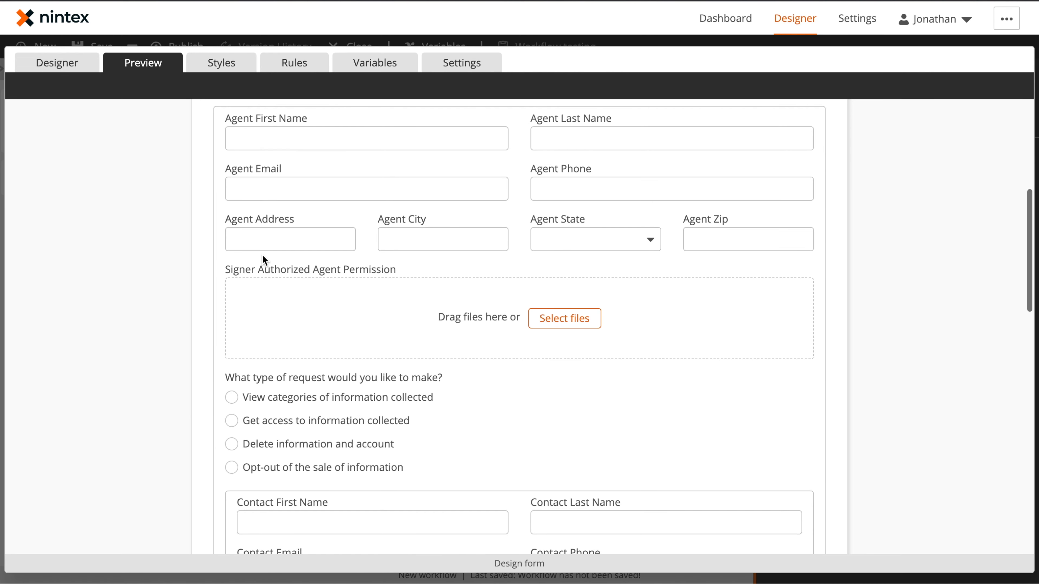
{"action": "scroll", "coordinate": [378, 375], "scroll_direction": "down", "scroll_amount": 2}
{"action": "left_click", "coordinate": [318, 364]}
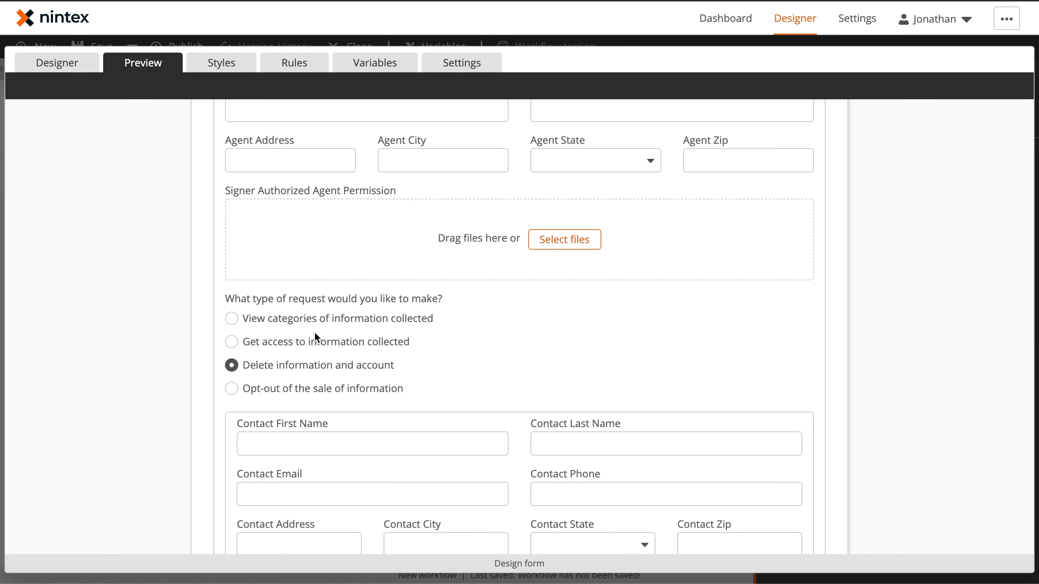
{"action": "left_click", "coordinate": [313, 319]}
{"action": "scroll", "coordinate": [314, 323], "scroll_direction": "down", "scroll_amount": 7}
{"action": "left_click", "coordinate": [613, 277]}
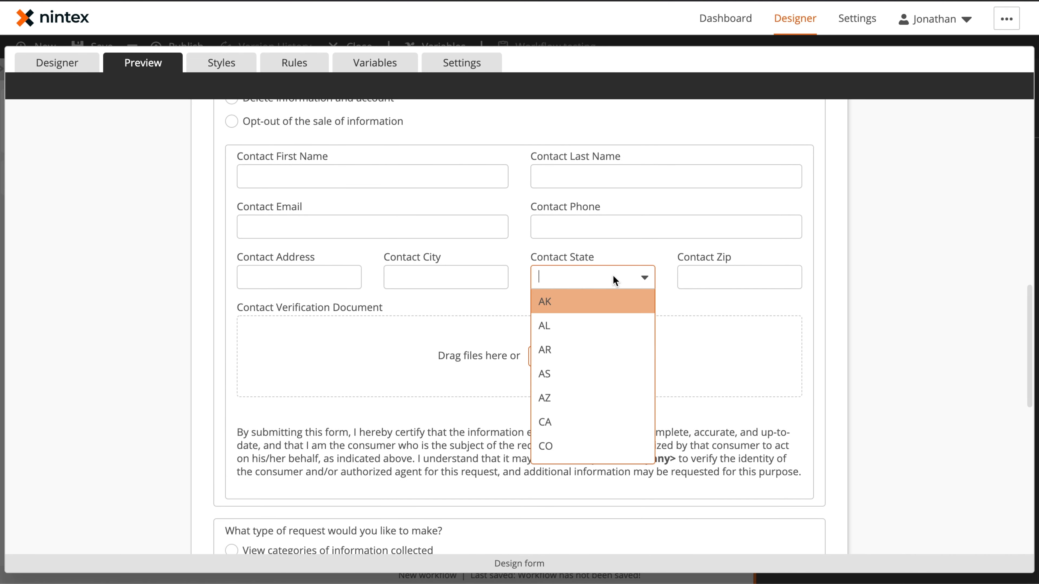
{"action": "scroll", "coordinate": [585, 393], "scroll_direction": "down", "scroll_amount": 10}
{"action": "left_click", "coordinate": [803, 410]}
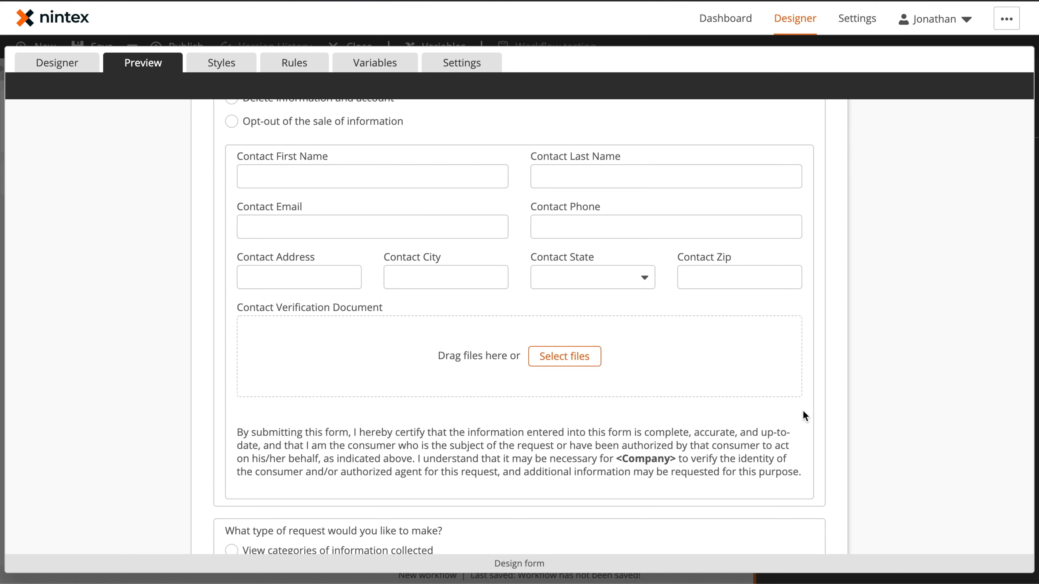
{"action": "scroll", "coordinate": [803, 410], "scroll_direction": "down", "scroll_amount": 12}
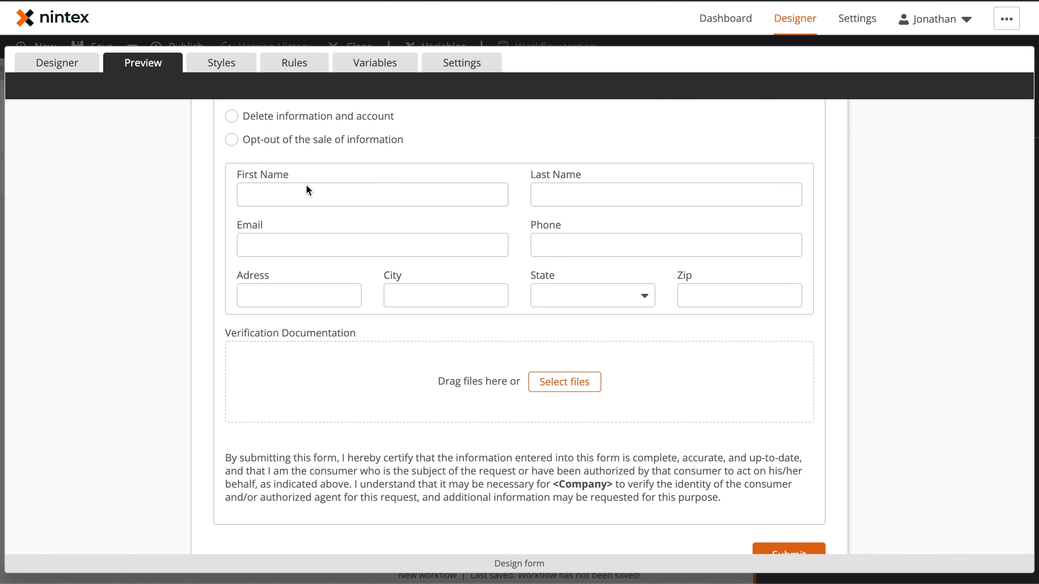
{"action": "scroll", "coordinate": [259, 158], "scroll_direction": "up", "scroll_amount": 20}
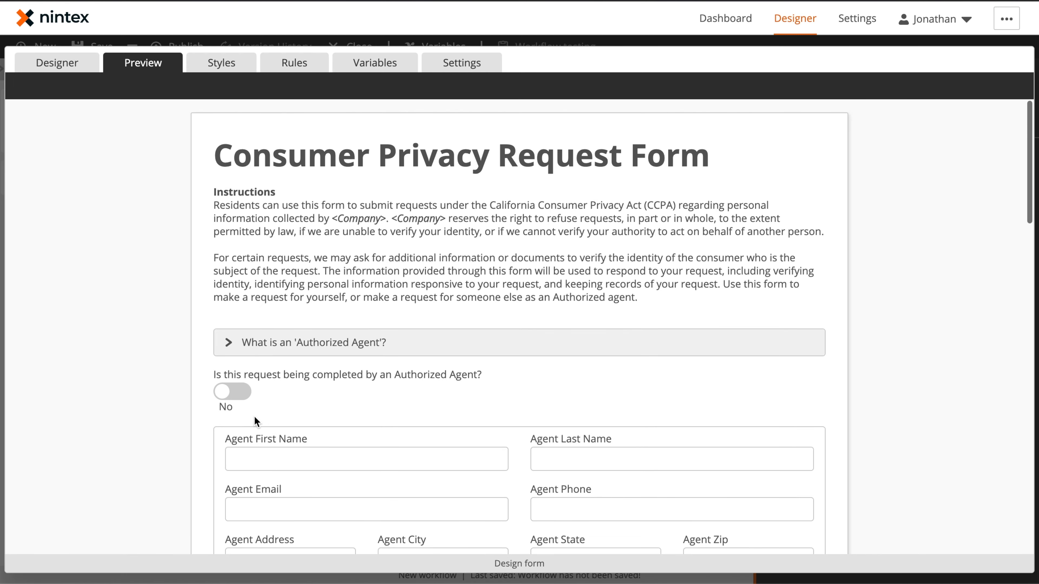
{"action": "left_click", "coordinate": [239, 392]}
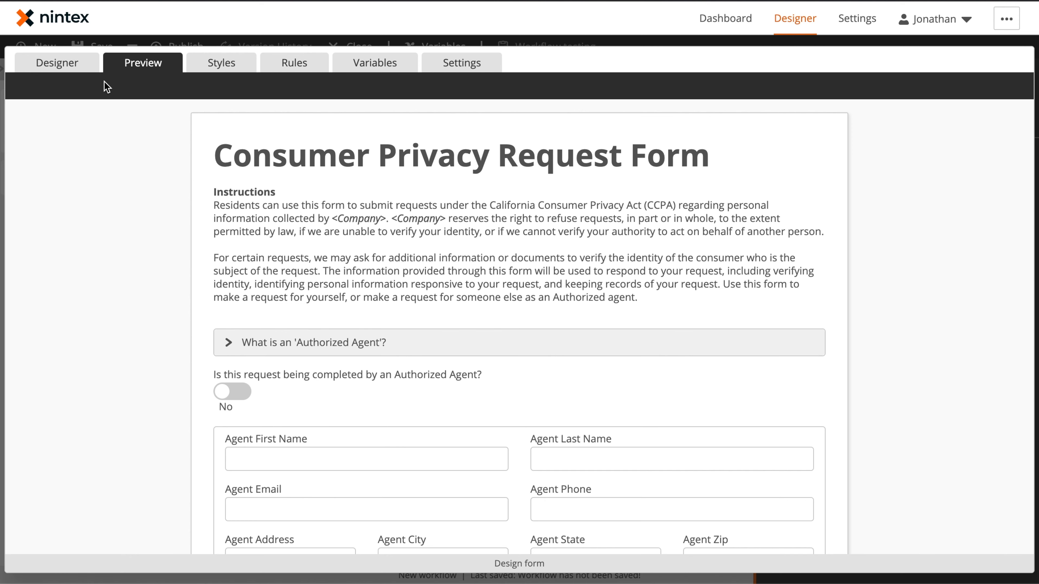
Create a form rule named Show Agent Fields or Customer Fields conditioned on the Authorized Agent question being Yes
{"action": "left_click", "coordinate": [317, 69]}
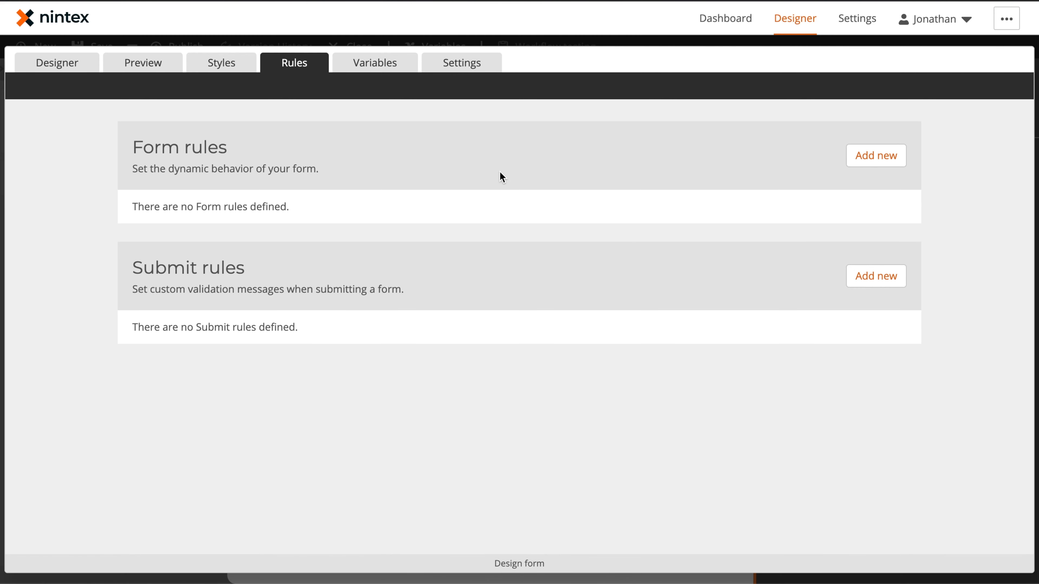
{"action": "left_click", "coordinate": [876, 162]}
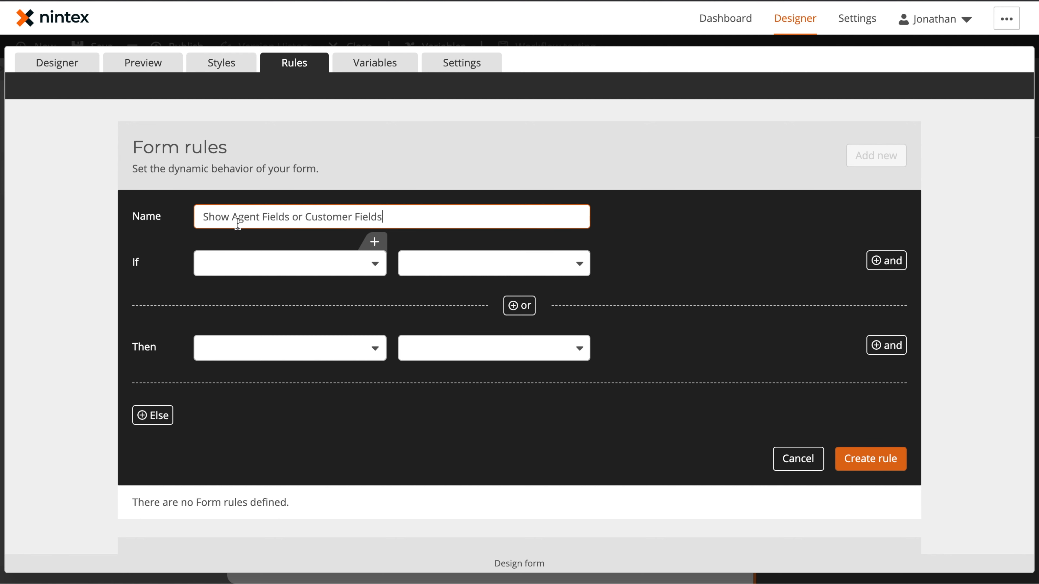
{"action": "left_click", "coordinate": [258, 269]}
{"action": "scroll", "coordinate": [297, 372], "scroll_direction": "down", "scroll_amount": 3}
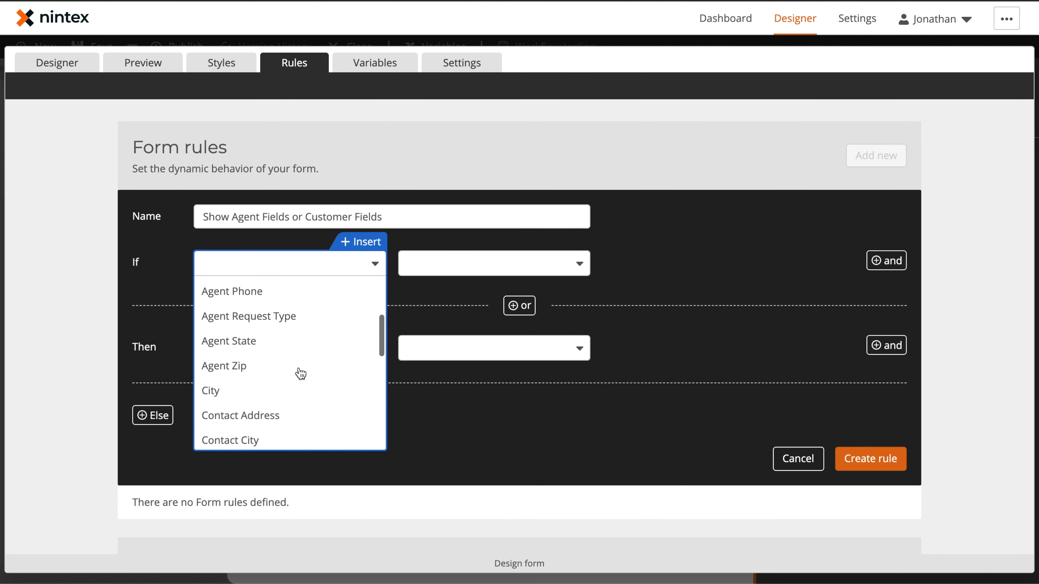
{"action": "scroll", "coordinate": [306, 372], "scroll_direction": "down", "scroll_amount": 5}
{"action": "scroll", "coordinate": [307, 374], "scroll_direction": "down", "scroll_amount": 2}
{"action": "left_click", "coordinate": [313, 360]}
{"action": "left_click", "coordinate": [501, 270]}
{"action": "left_click", "coordinate": [492, 320]}
Add a rule action setting Authorized Agent Fields to Visible Yes
{"action": "left_click", "coordinate": [320, 351]}
{"action": "scroll", "coordinate": [301, 457], "scroll_direction": "down", "scroll_amount": 2}
{"action": "scroll", "coordinate": [301, 459], "scroll_direction": "down", "scroll_amount": 5}
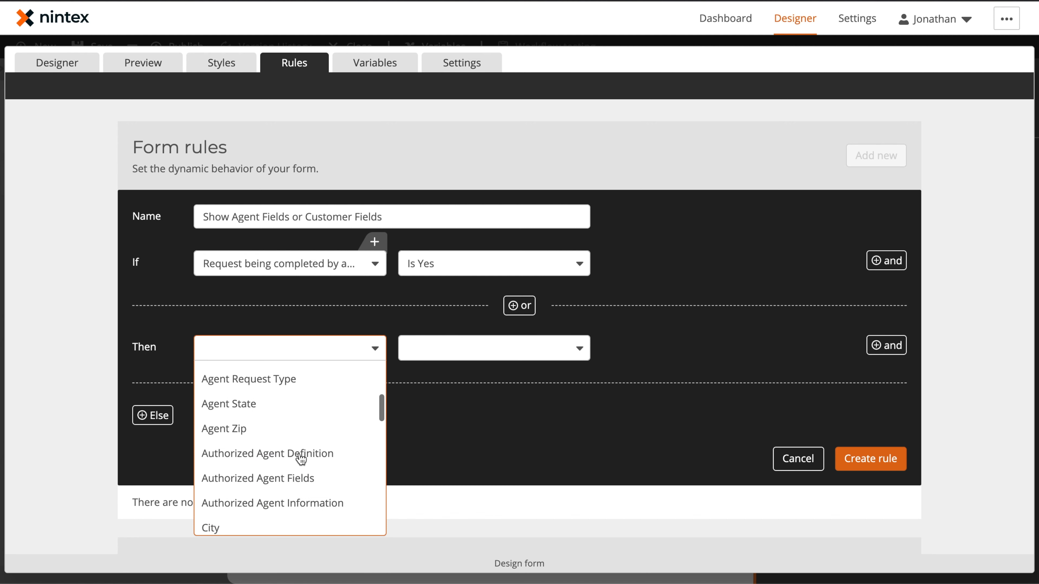
{"action": "scroll", "coordinate": [302, 459], "scroll_direction": "up", "scroll_amount": 10}
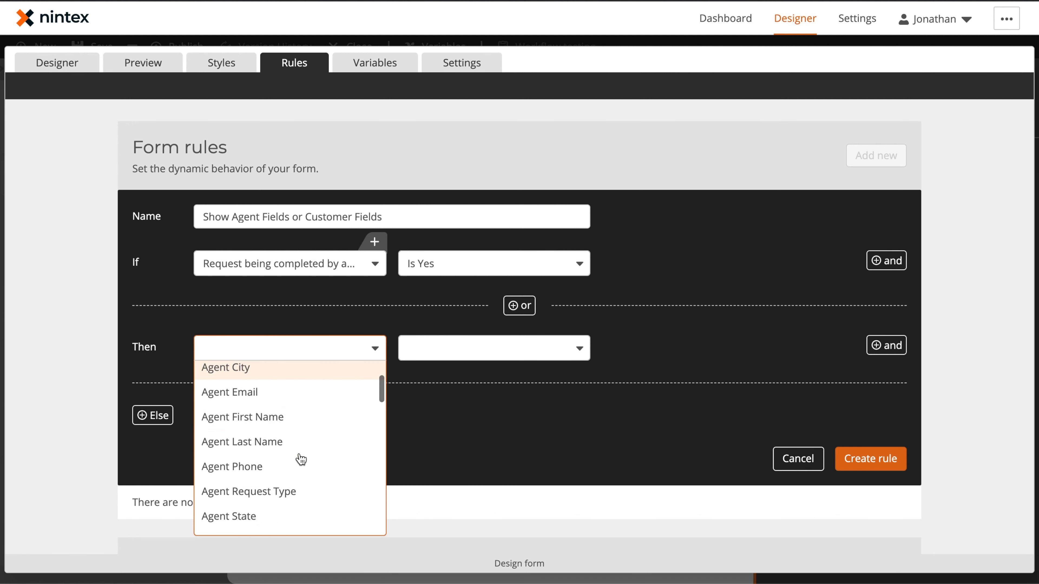
{"action": "scroll", "coordinate": [286, 496], "scroll_direction": "down", "scroll_amount": 3}
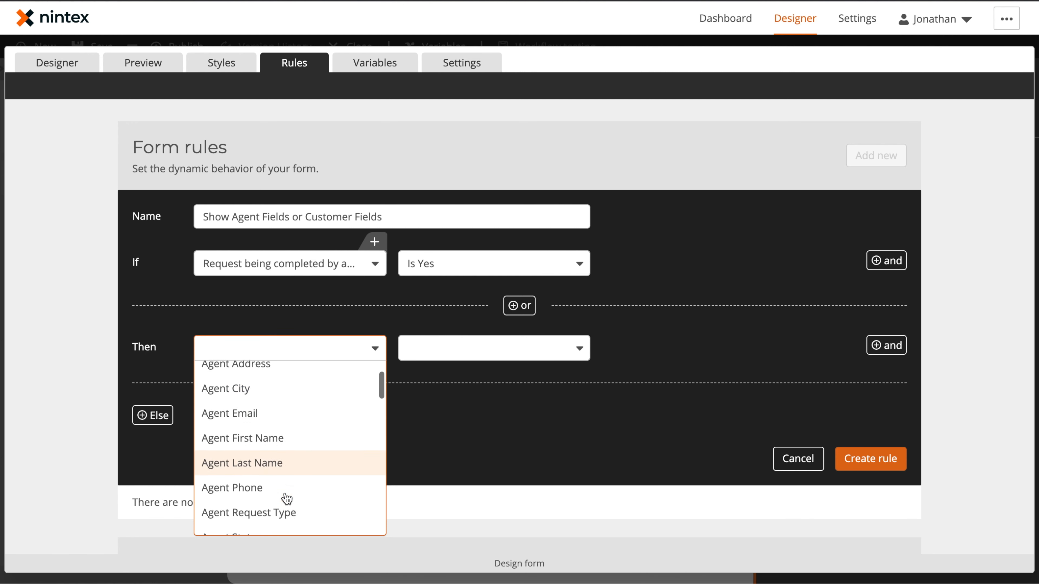
{"action": "scroll", "coordinate": [286, 498], "scroll_direction": "down", "scroll_amount": 2}
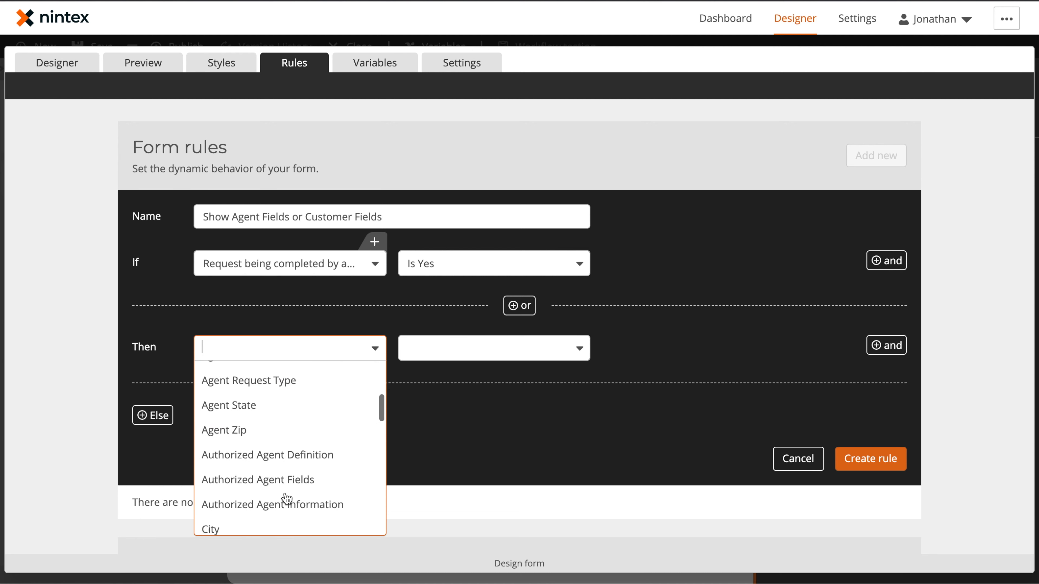
{"action": "left_click", "coordinate": [304, 471]}
{"action": "left_click", "coordinate": [489, 342]}
{"action": "left_click", "coordinate": [478, 423]}
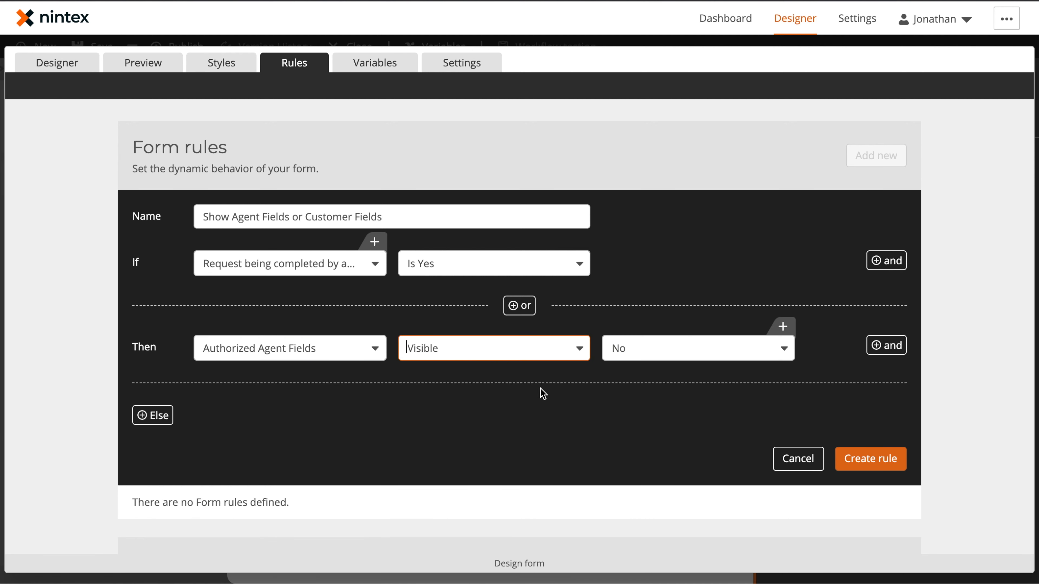
{"action": "left_click", "coordinate": [646, 350]}
{"action": "left_click", "coordinate": [645, 381]}
Add a second Then action setting Customer Request to Visible No
{"action": "left_click", "coordinate": [893, 349]}
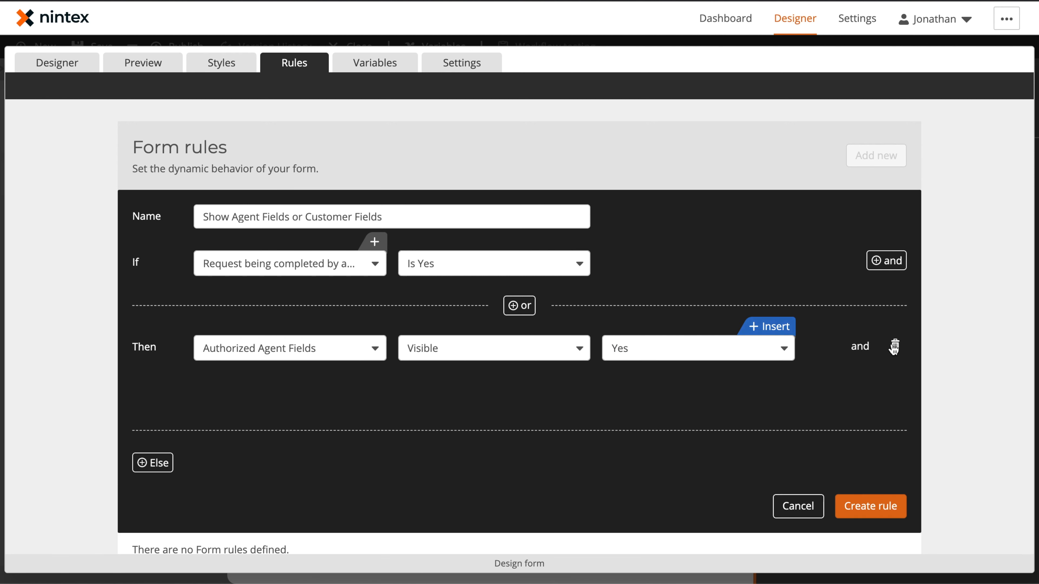
{"action": "left_click", "coordinate": [310, 410]}
{"action": "scroll", "coordinate": [322, 355], "scroll_direction": "down", "scroll_amount": 2}
{"action": "scroll", "coordinate": [322, 355], "scroll_direction": "down", "scroll_amount": 8}
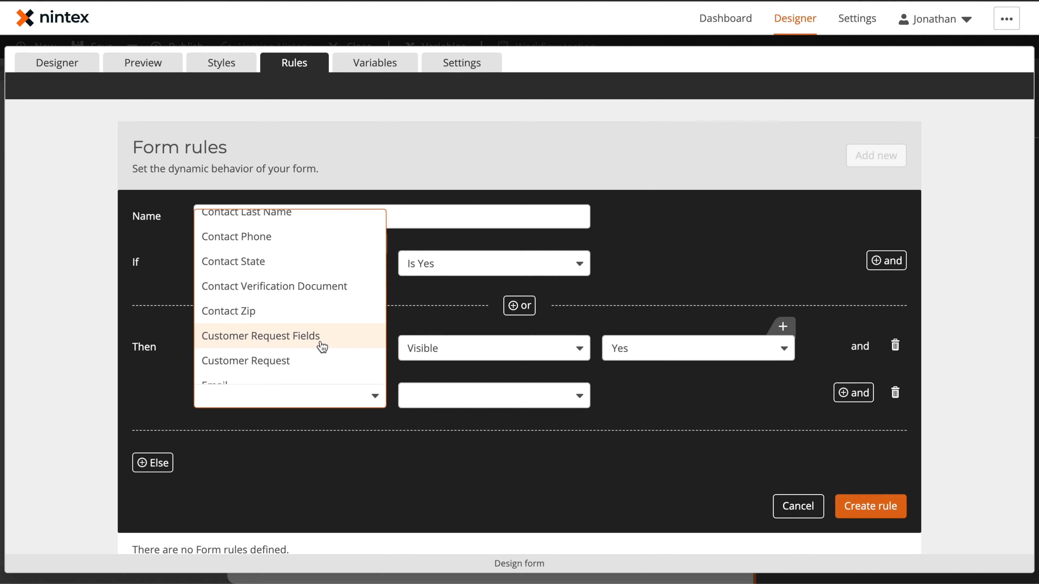
{"action": "scroll", "coordinate": [323, 340], "scroll_direction": "down", "scroll_amount": 2}
{"action": "left_click", "coordinate": [328, 305]}
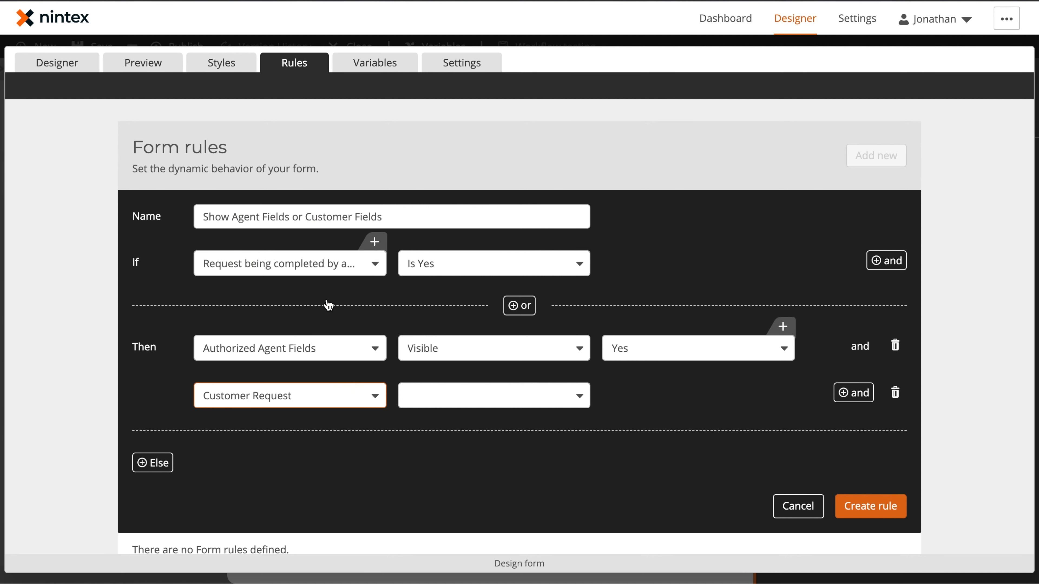
{"action": "left_click", "coordinate": [480, 402]}
{"action": "left_click", "coordinate": [471, 466]}
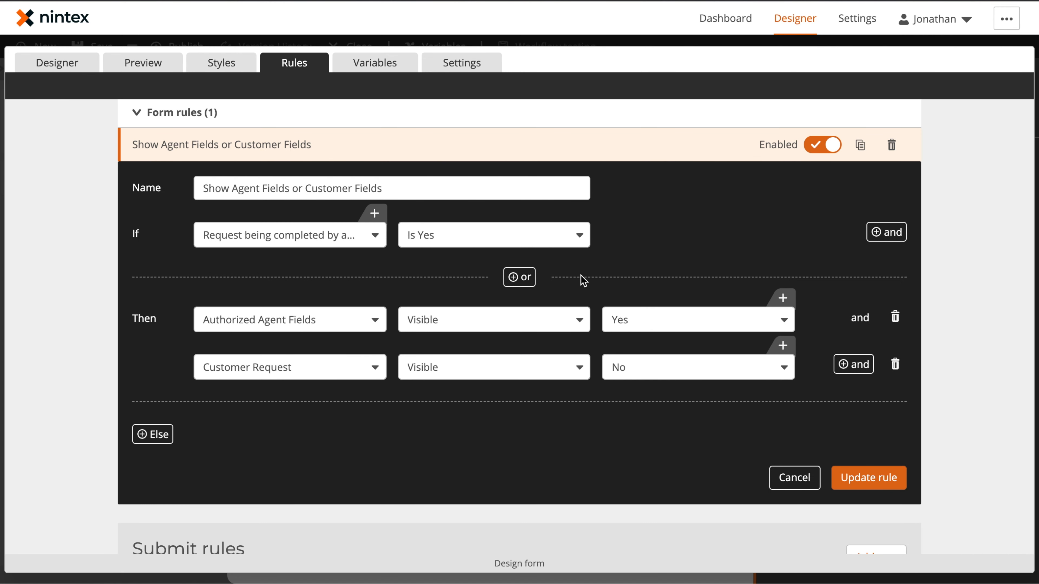
Add an Else branch with an action setting Authorized Agent Fields to Visible No
{"action": "left_click", "coordinate": [149, 444]}
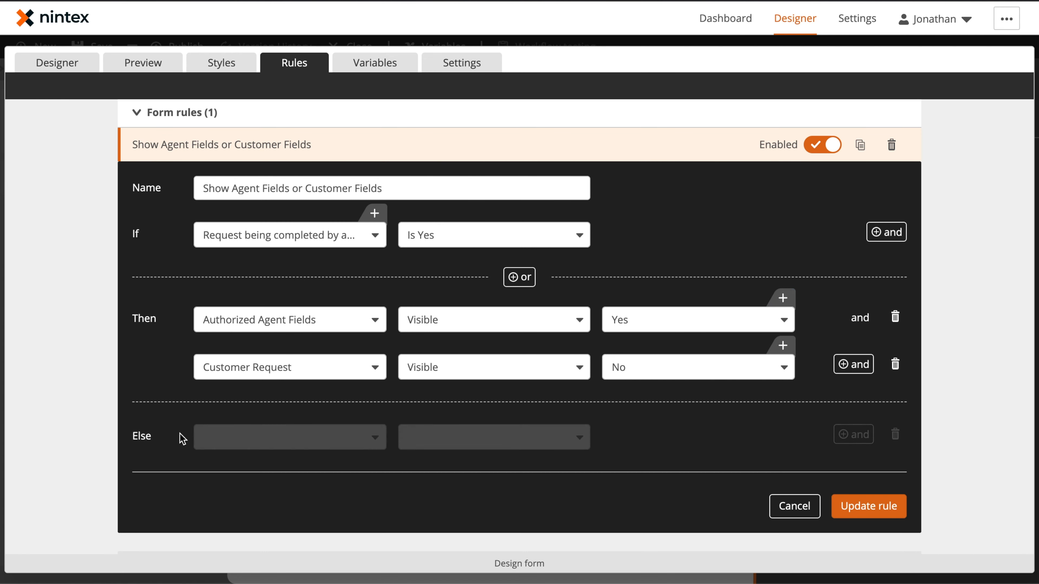
{"action": "left_click", "coordinate": [255, 436]}
{"action": "scroll", "coordinate": [280, 369], "scroll_direction": "down", "scroll_amount": 3}
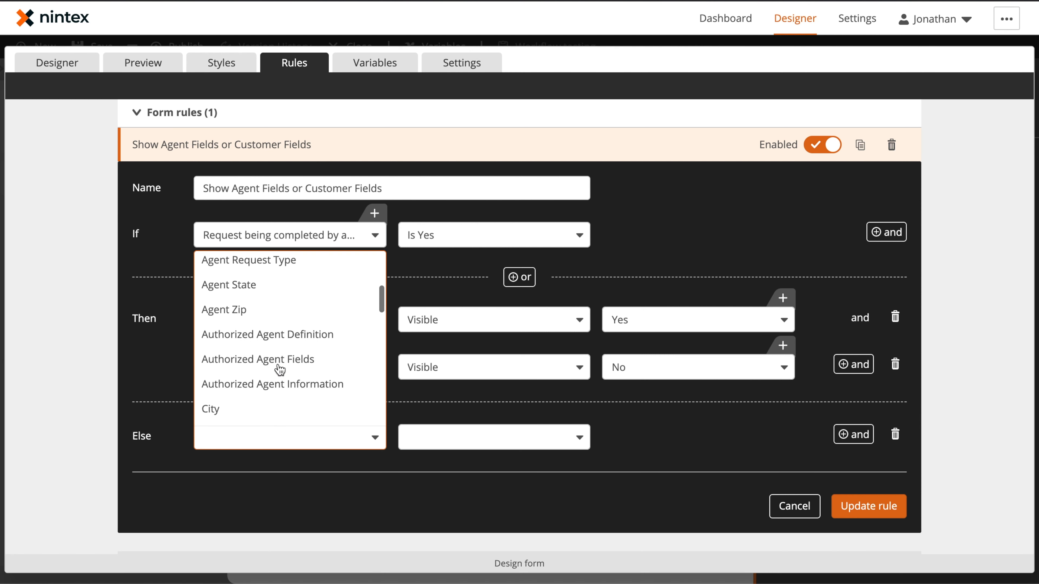
{"action": "left_click", "coordinate": [297, 364]}
{"action": "left_click", "coordinate": [463, 440]}
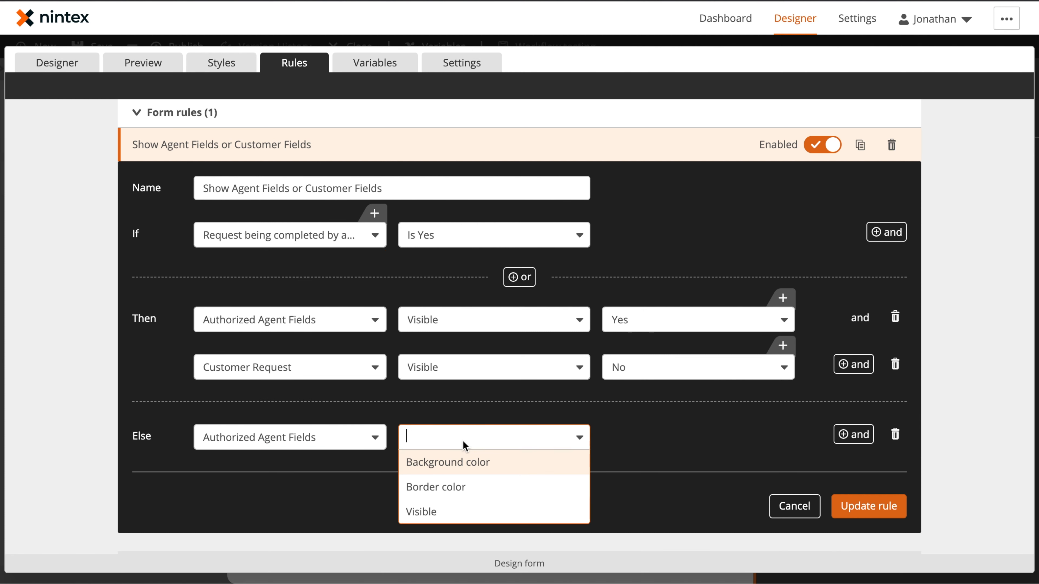
{"action": "left_click", "coordinate": [460, 513]}
Add a second Else action setting Customer Request to Visible Yes, and update the rule
{"action": "left_click", "coordinate": [859, 435]}
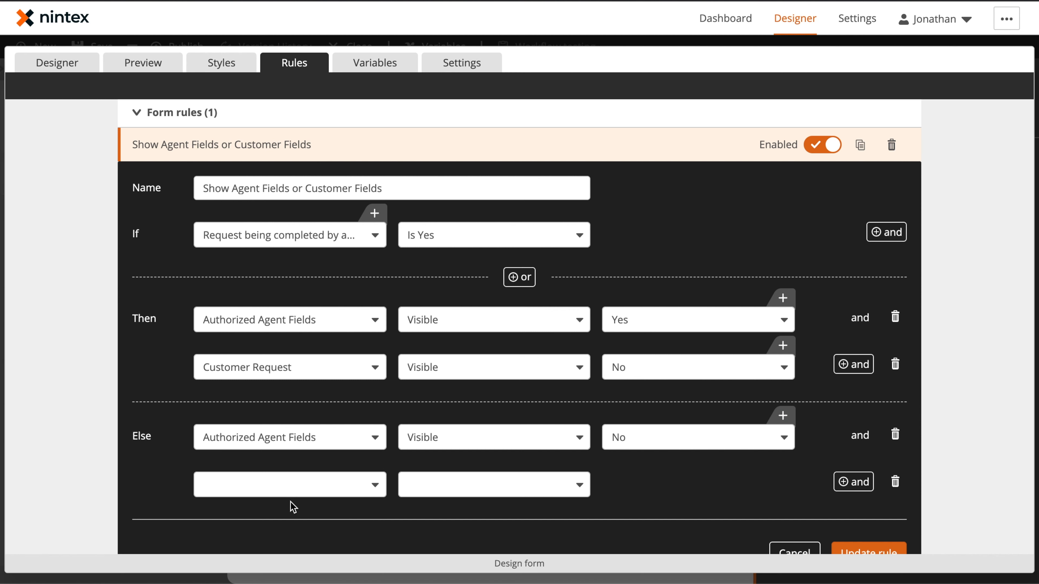
{"action": "left_click", "coordinate": [297, 491]}
{"action": "scroll", "coordinate": [284, 387], "scroll_direction": "down", "scroll_amount": 12}
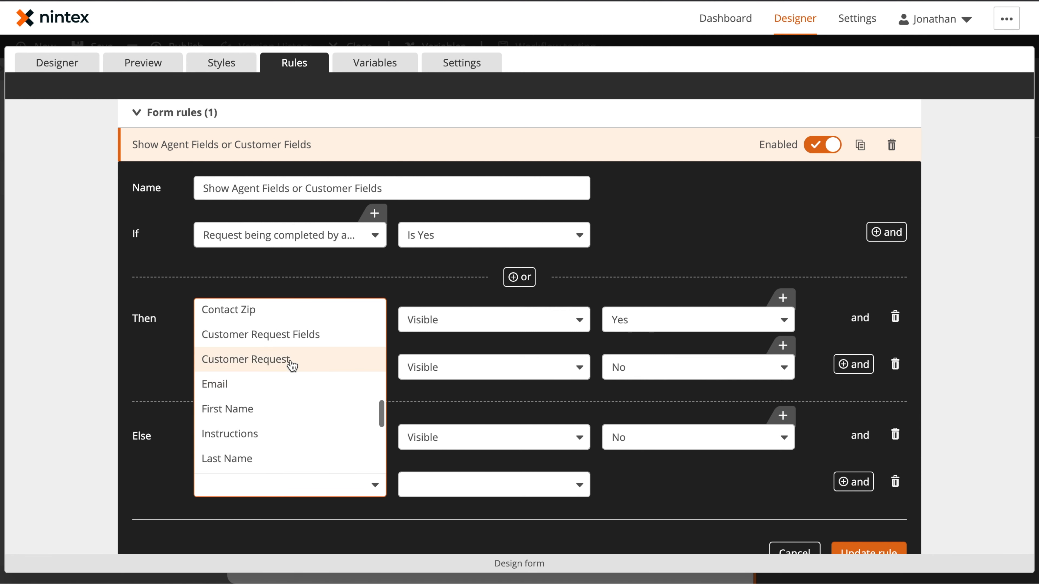
{"action": "left_click", "coordinate": [288, 361]}
{"action": "left_click", "coordinate": [471, 493]}
{"action": "scroll", "coordinate": [461, 548], "scroll_direction": "down", "scroll_amount": 3}
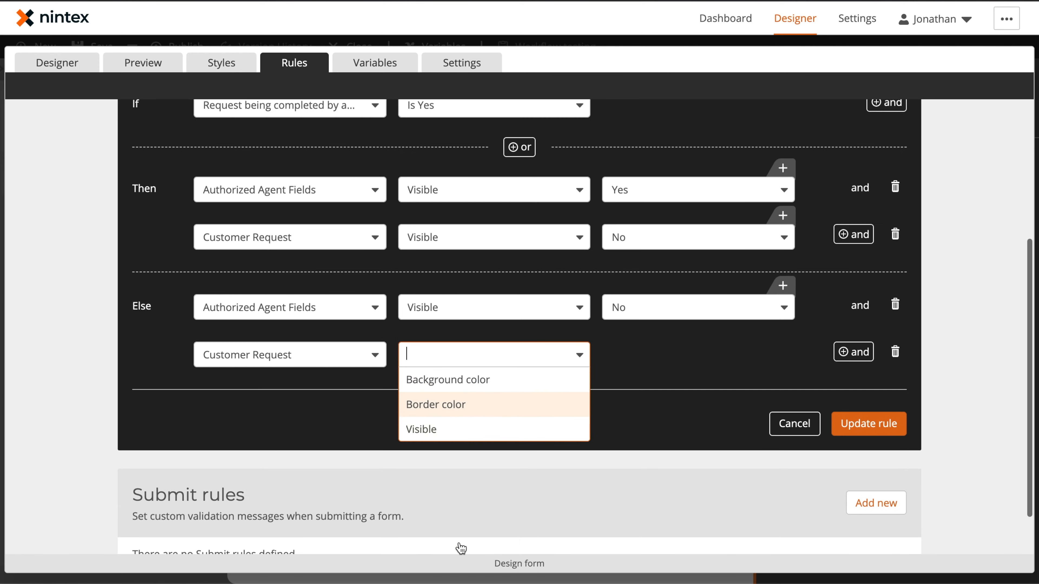
{"action": "left_click", "coordinate": [461, 429]}
{"action": "left_click", "coordinate": [653, 349]}
{"action": "left_click", "coordinate": [652, 380]}
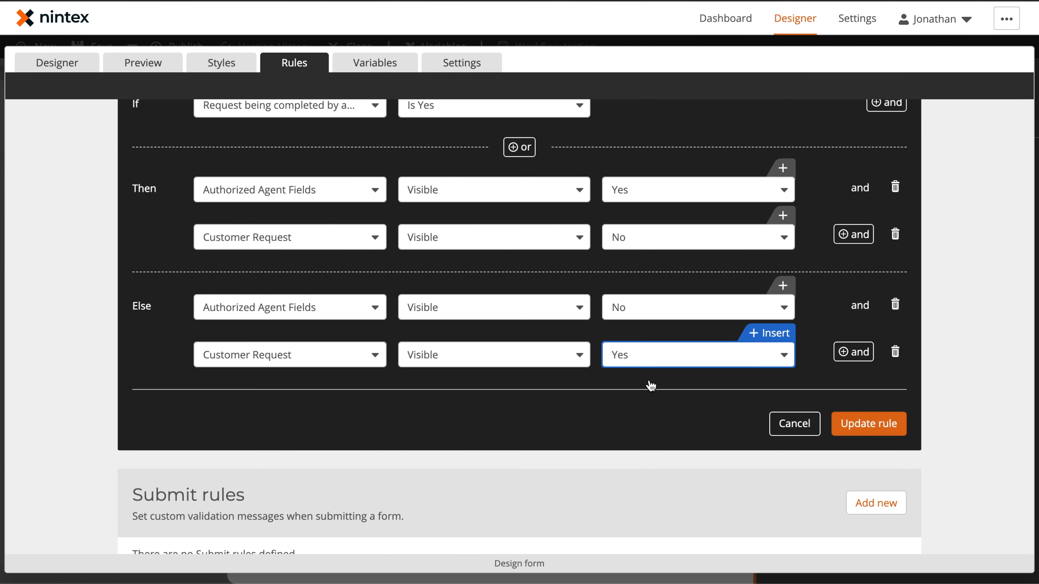
{"action": "left_click", "coordinate": [865, 428]}
Preview the form and switch the Authorized Agent question to Yes to check which field sections appear
{"action": "left_click", "coordinate": [159, 68]}
{"action": "scroll", "coordinate": [337, 251], "scroll_direction": "down", "scroll_amount": 10}
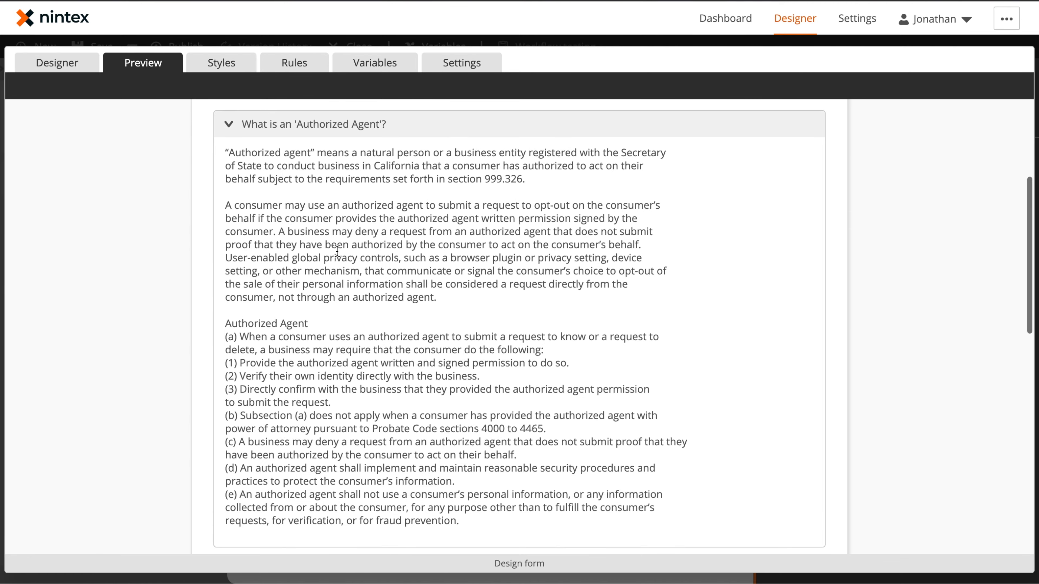
{"action": "scroll", "coordinate": [295, 376], "scroll_direction": "down", "scroll_amount": 4}
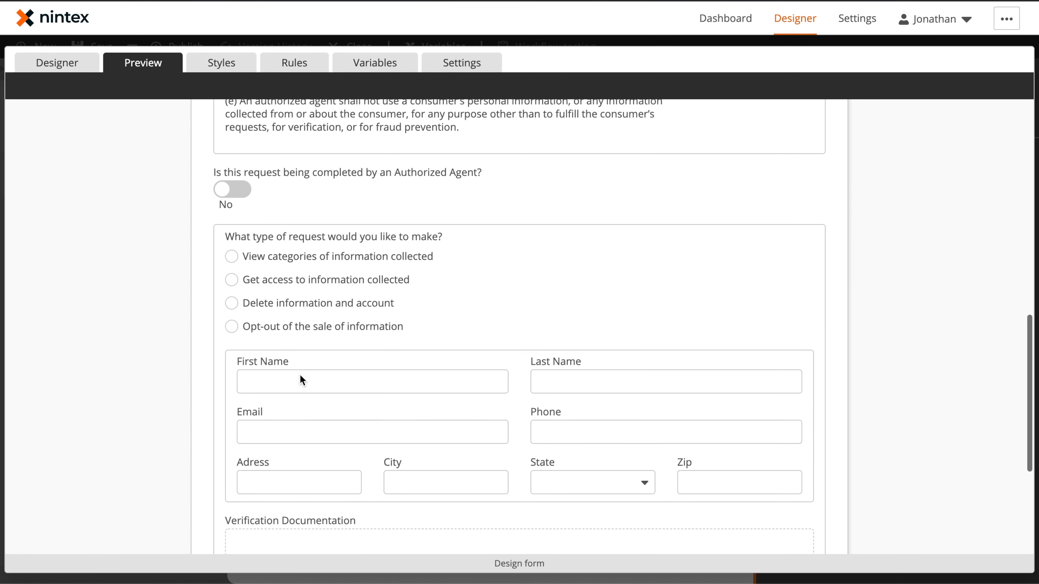
{"action": "left_click", "coordinate": [234, 189]}
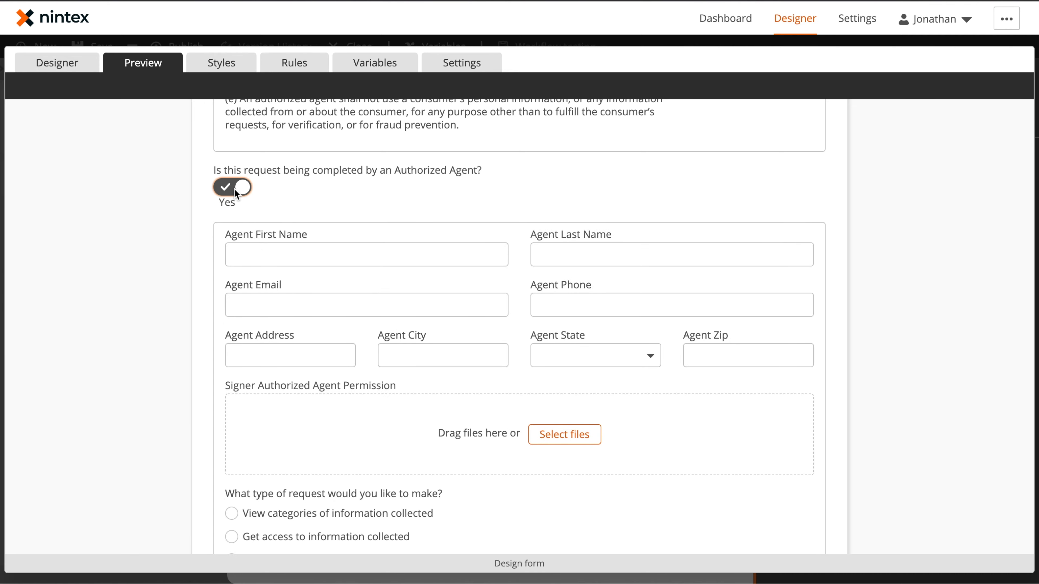
{"action": "scroll", "coordinate": [389, 332], "scroll_direction": "down", "scroll_amount": 11}
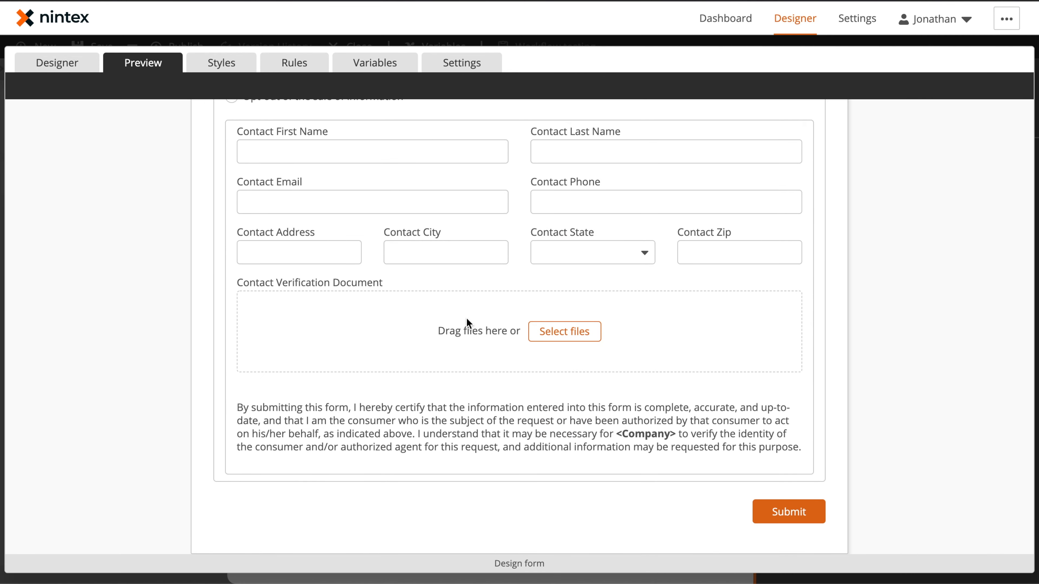
{"action": "scroll", "coordinate": [466, 323], "scroll_direction": "up", "scroll_amount": 3}
{"action": "scroll", "coordinate": [480, 332], "scroll_direction": "up", "scroll_amount": 5}
{"action": "scroll", "coordinate": [437, 344], "scroll_direction": "up", "scroll_amount": 4}
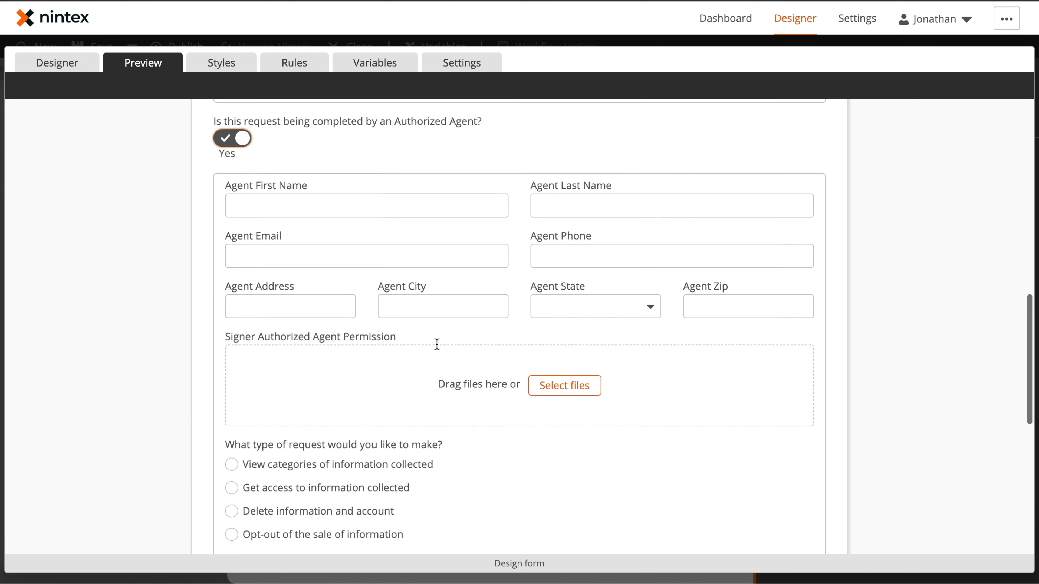
Apply the form changes and close the variables and start event panels to return to the workflow canvas
{"action": "left_click", "coordinate": [56, 62]}
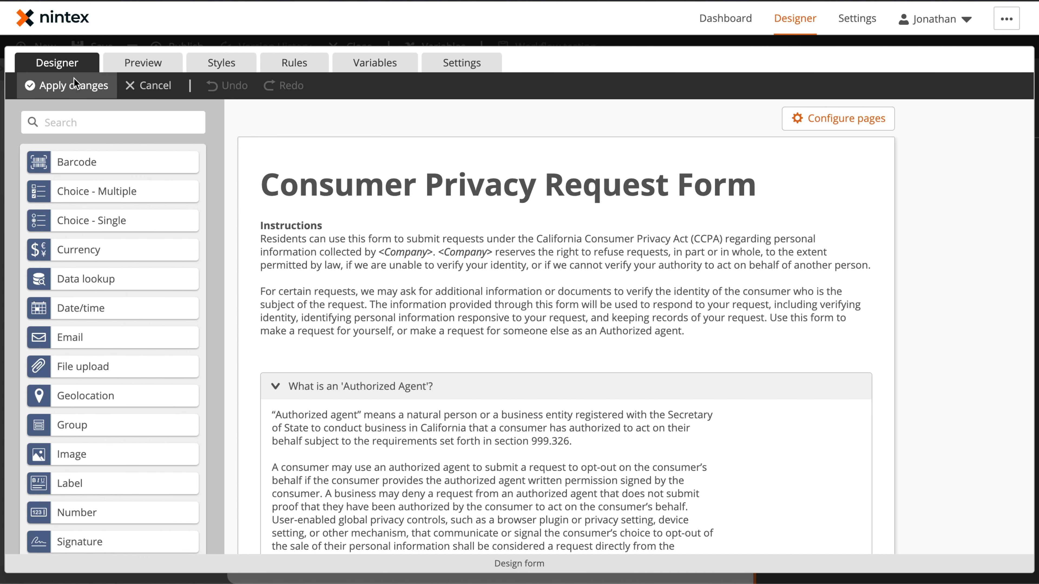
{"action": "left_click", "coordinate": [74, 84]}
{"action": "left_click", "coordinate": [740, 86]}
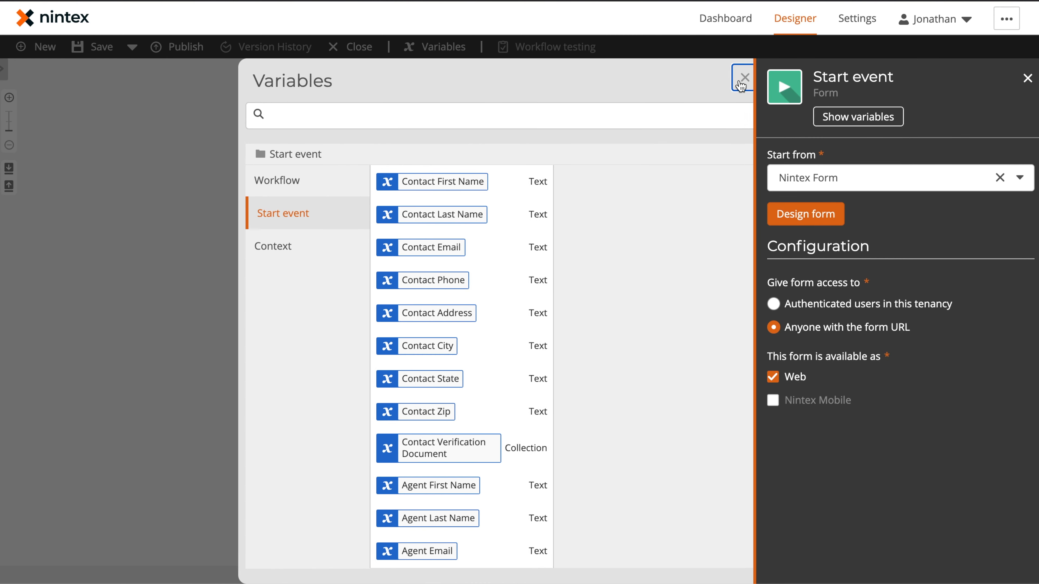
{"action": "left_click", "coordinate": [540, 340]}
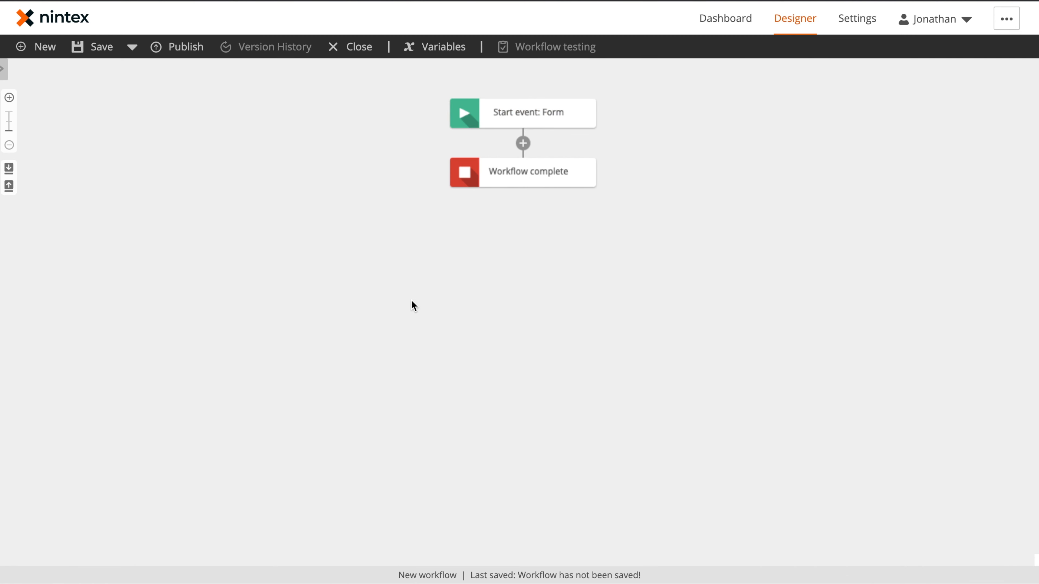